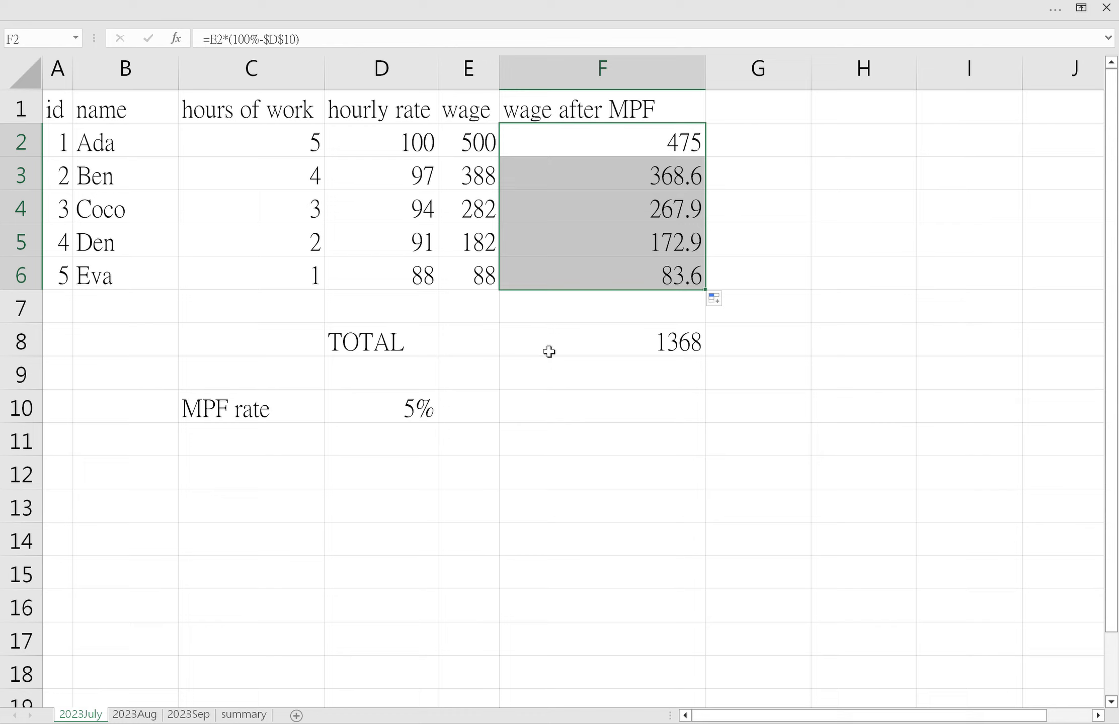
left_click(285, 417)
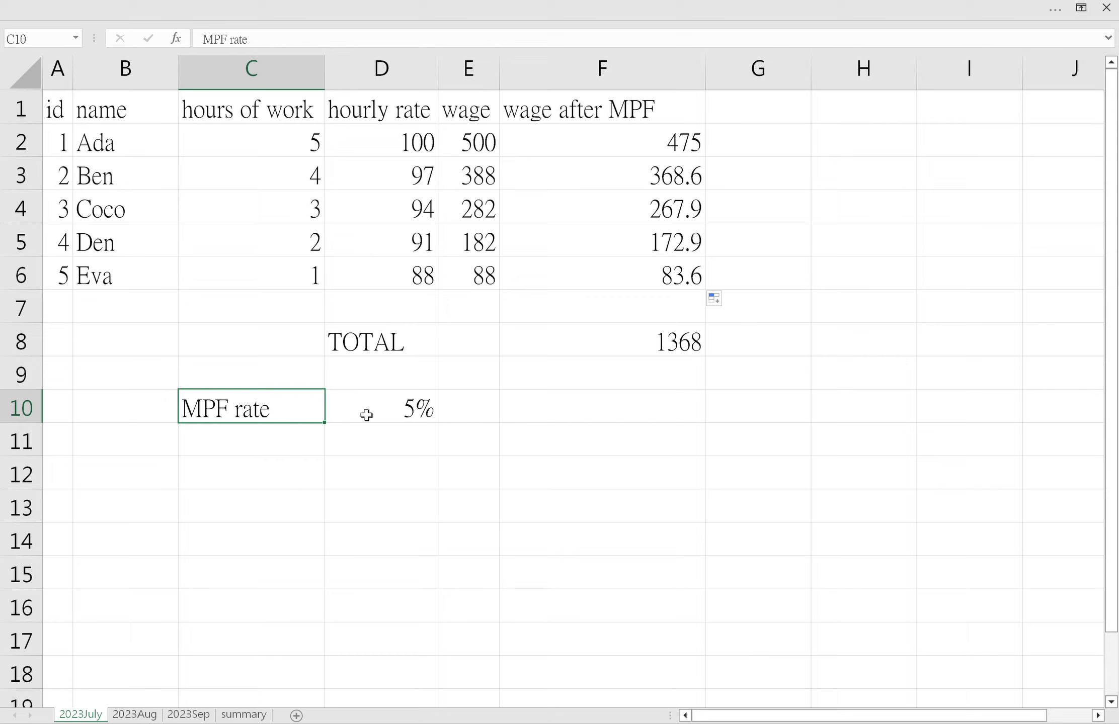
left_click(388, 418)
left_click(261, 416)
left_click(419, 424)
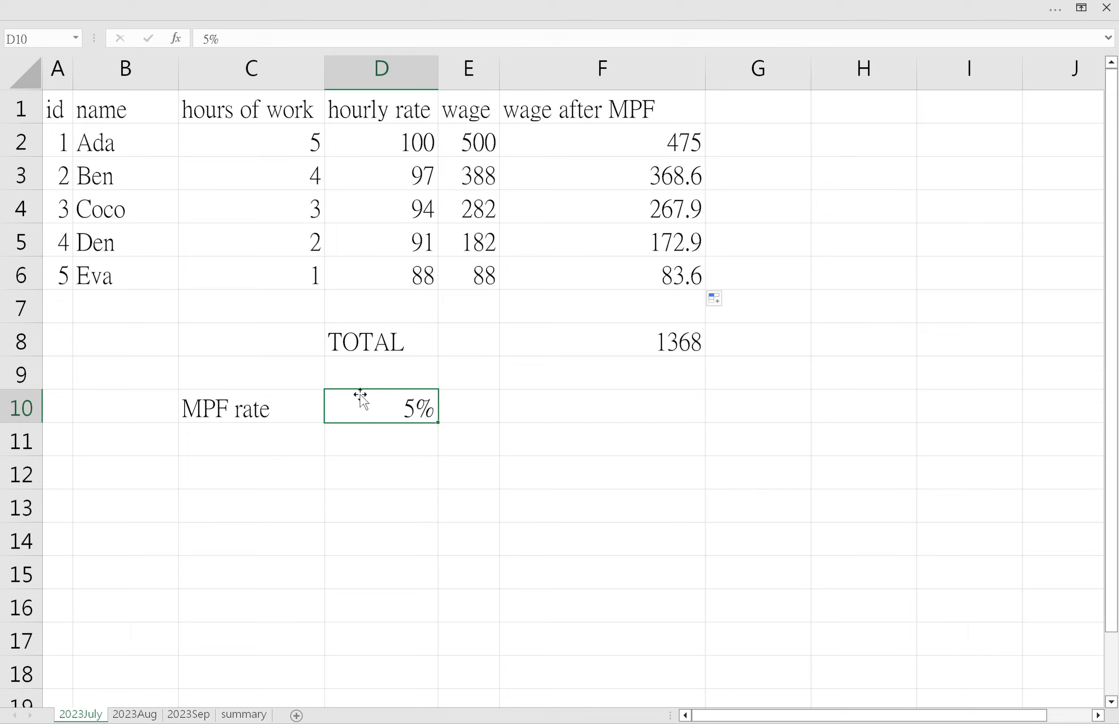
left_click(650, 142)
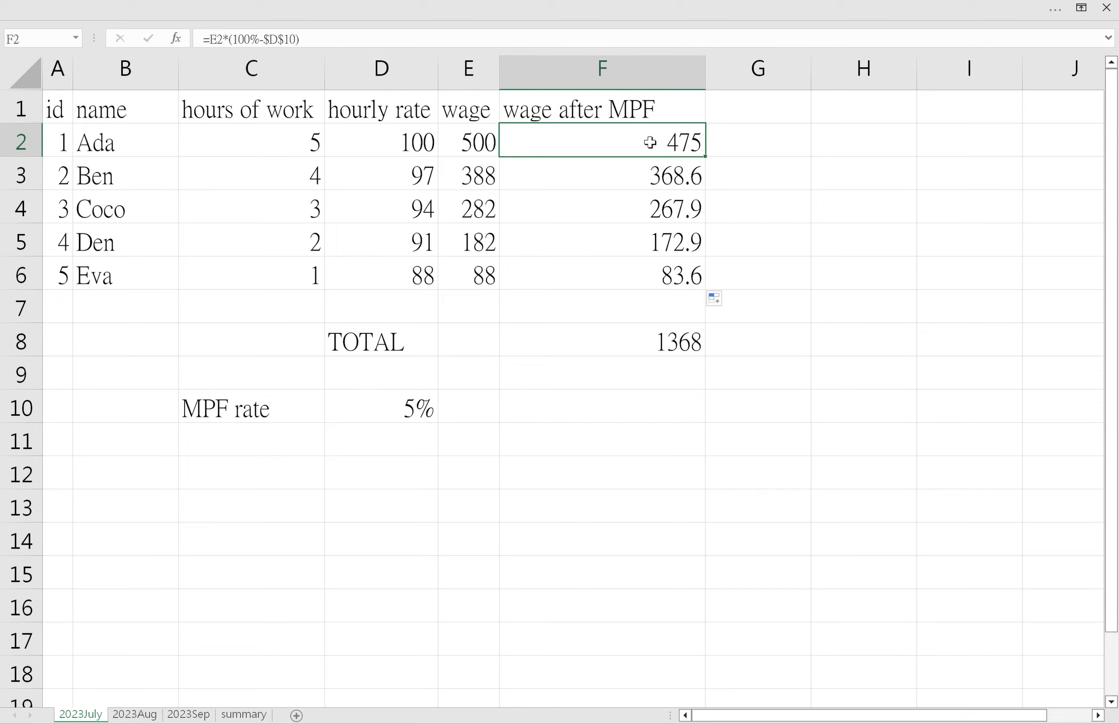
Append "(5%)" to the "wage after MPF" header in F1 and widen column F to fit it
left_click(680, 114)
double_click(680, 113)
type("(5%)")
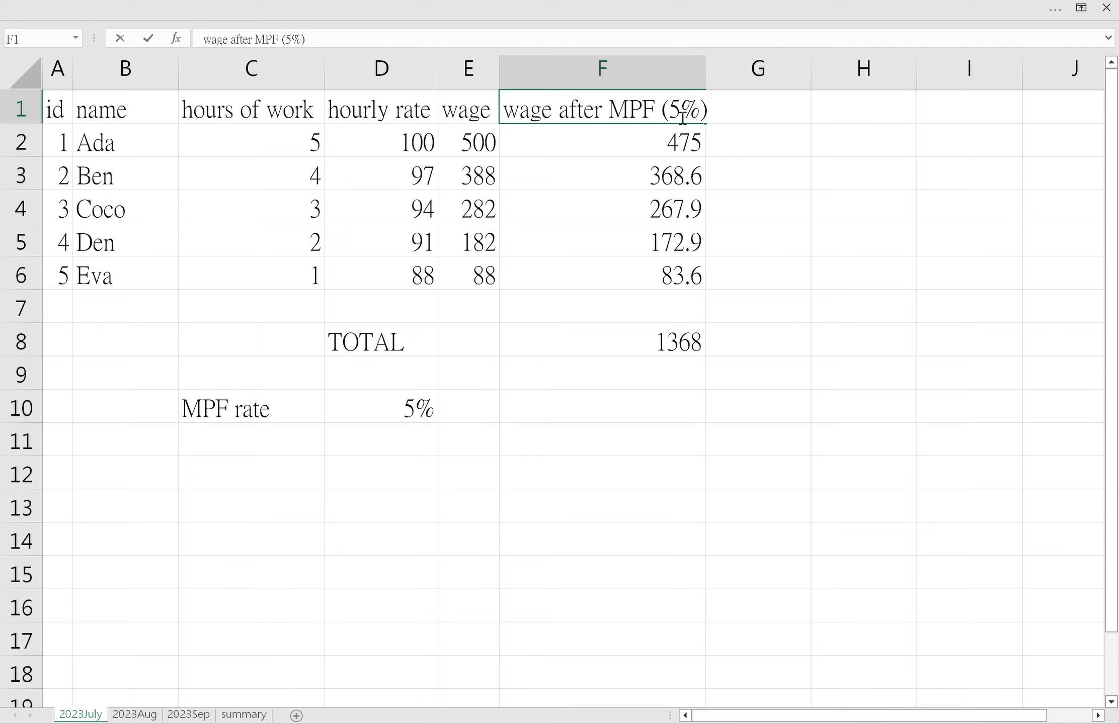
key("Return")
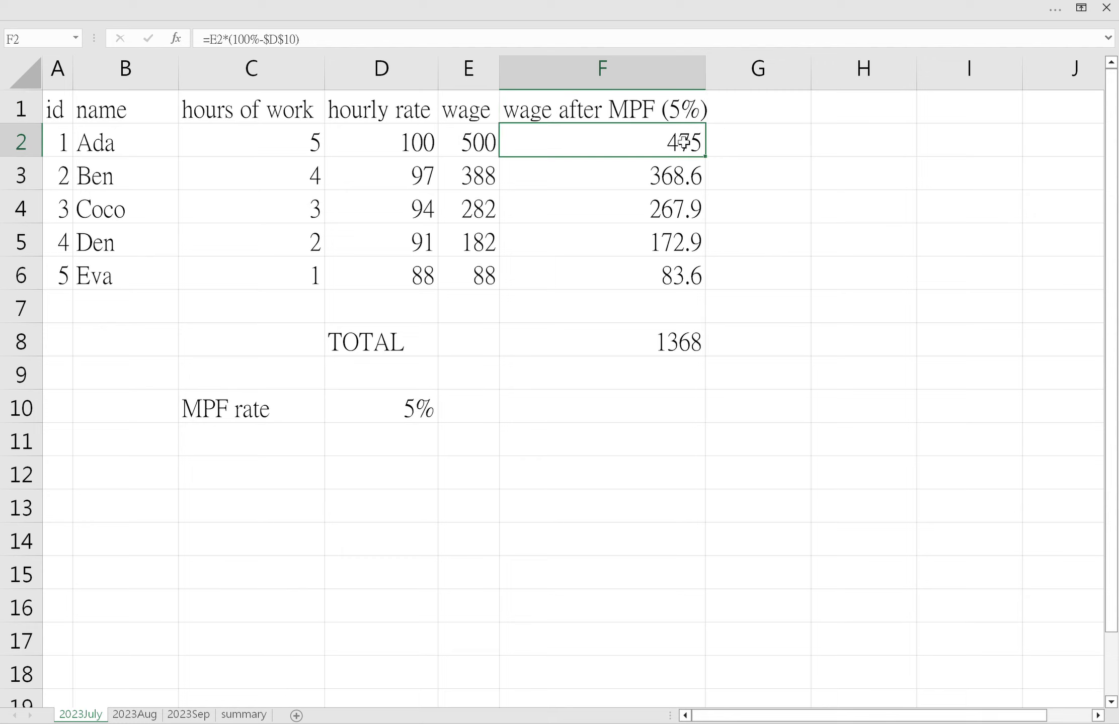
left_click_drag(706, 86, 721, 87)
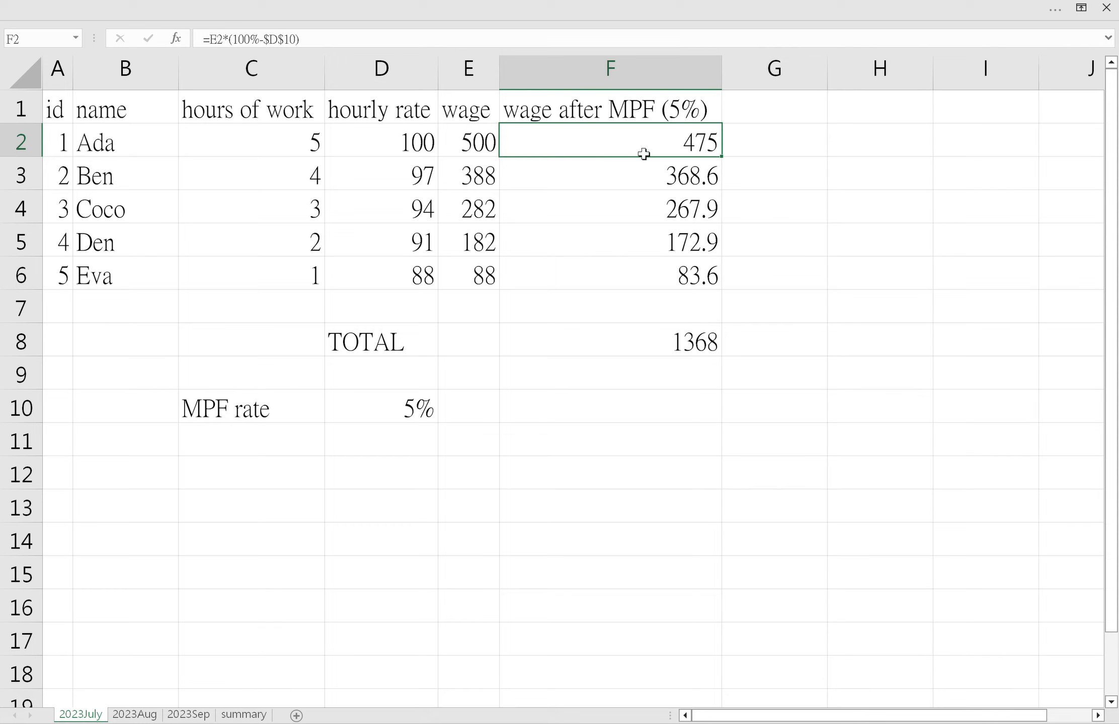
Replace the formula in F2 with =RIGHT(F$1,3) to extract the last three characters of the header, keeping the row reference absolute
type("=")
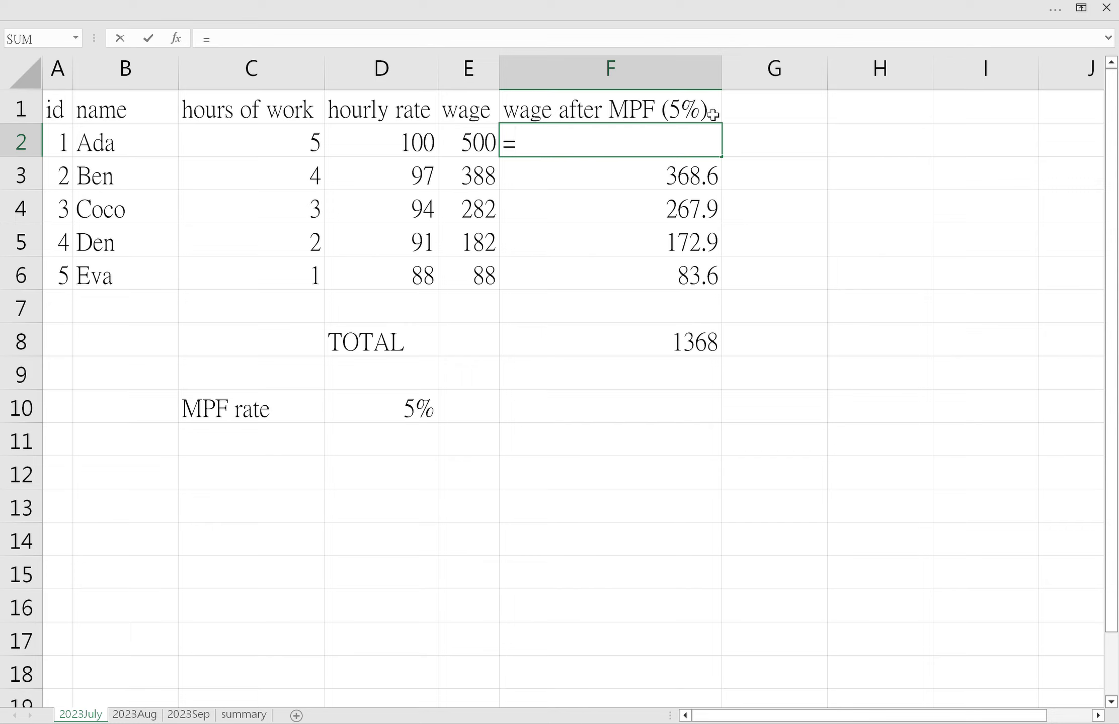
type("right")
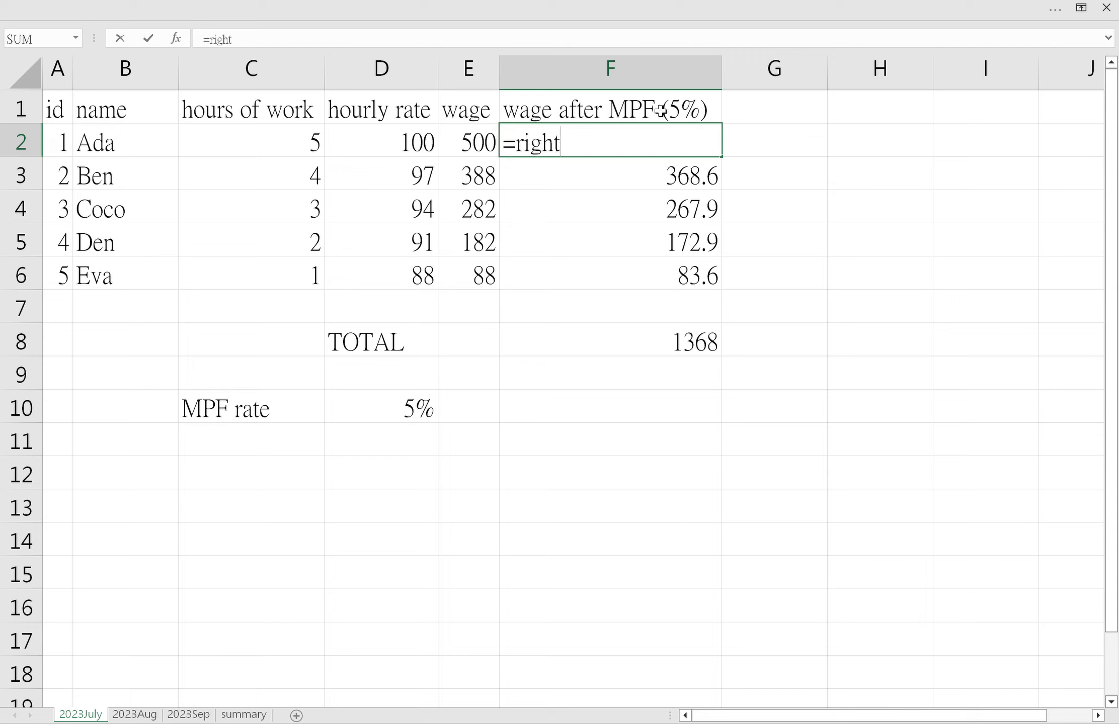
type("(")
left_click(649, 113)
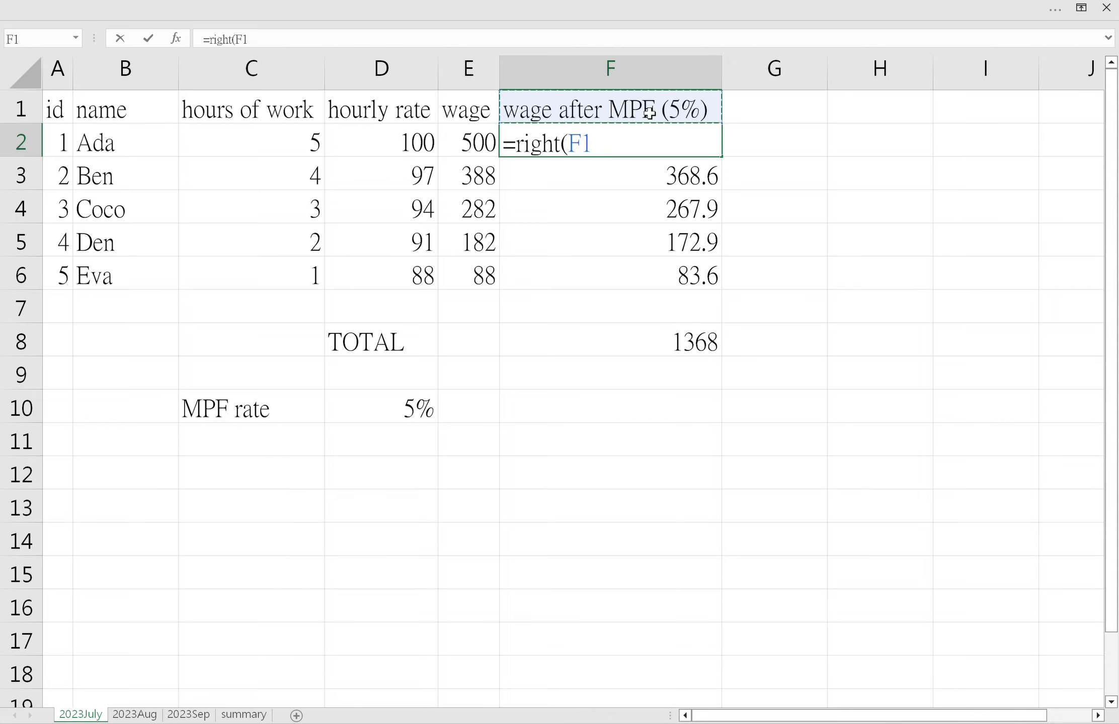
key("F4")
key("F4")
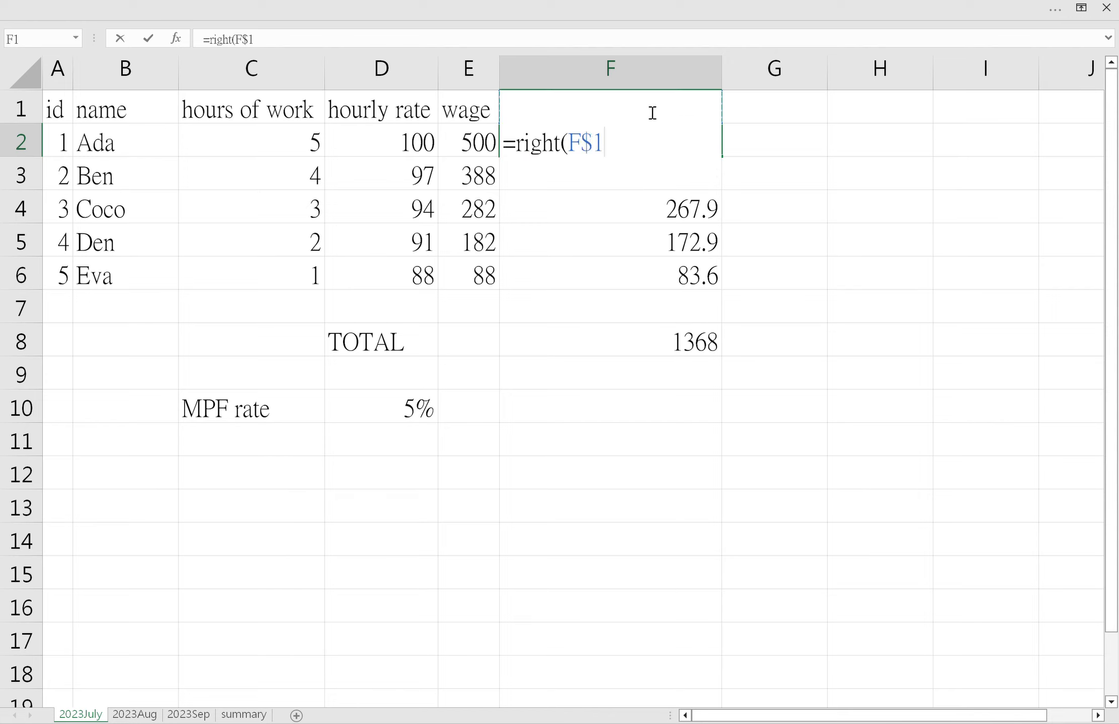
type(",3)")
key("Return")
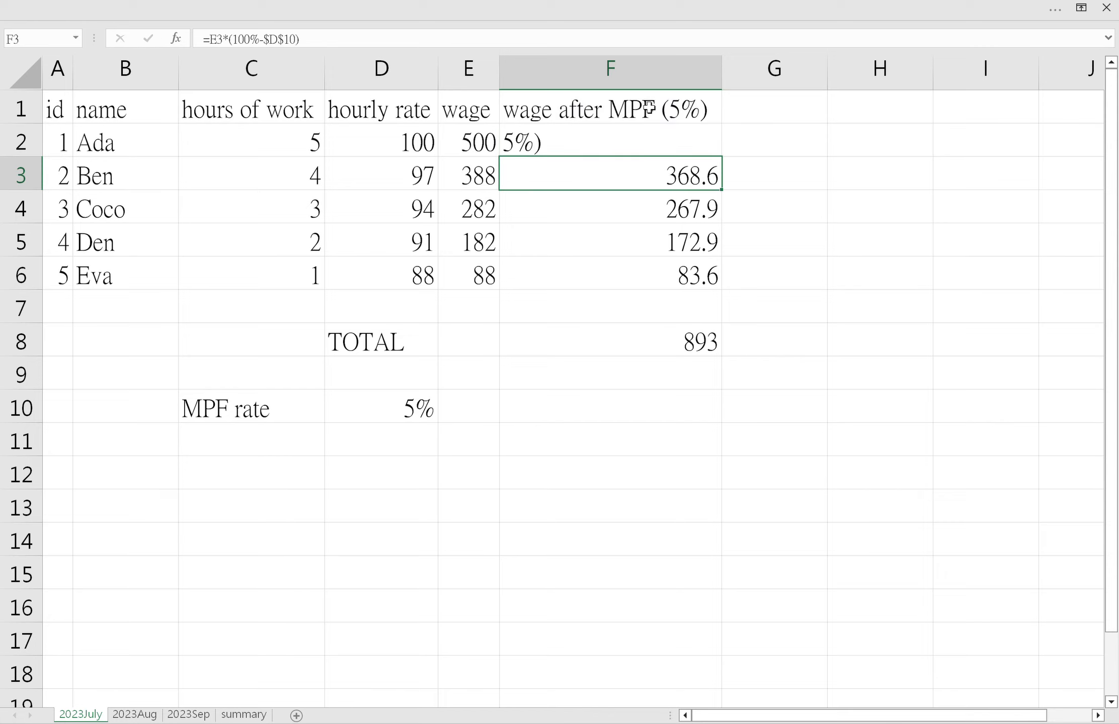
left_click(552, 147)
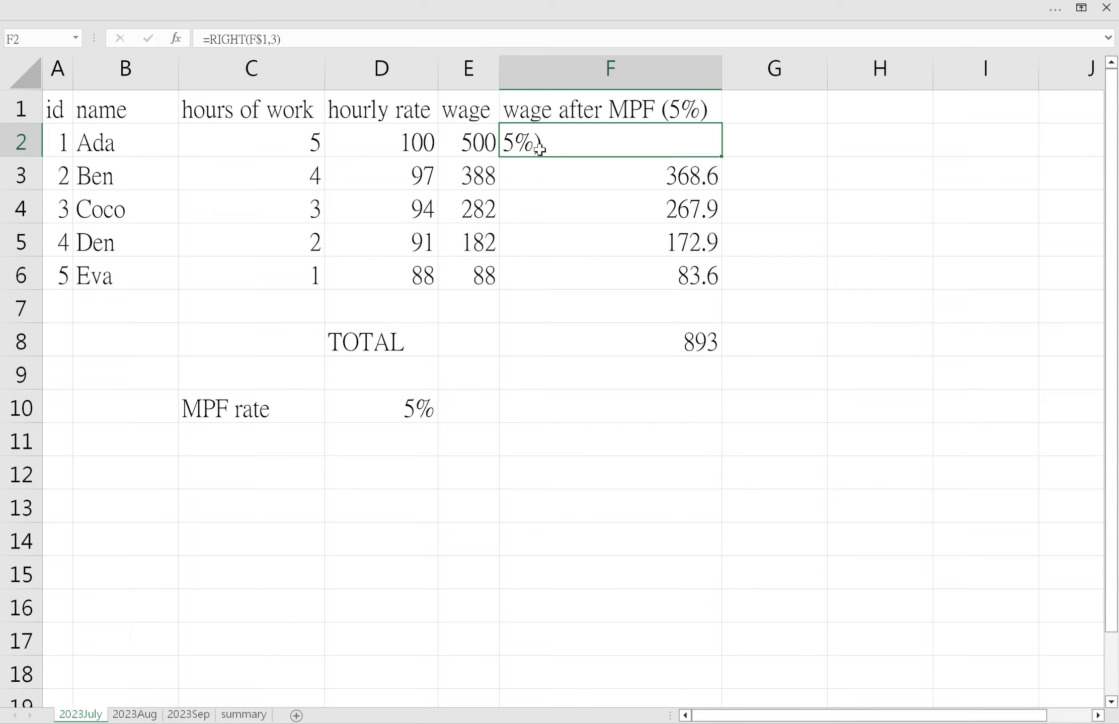
Enter =LEFT(F2,2) in G2 to keep only the first two characters of the text extracted in F2
left_click(763, 152)
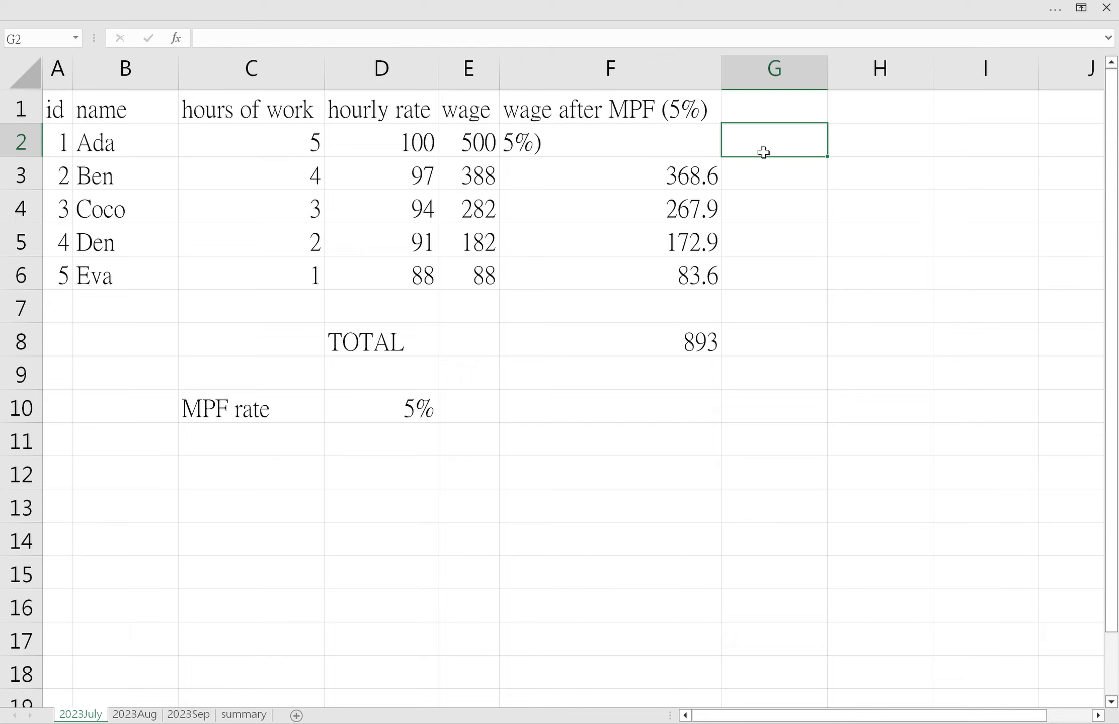
type("=left(")
left_click(622, 146)
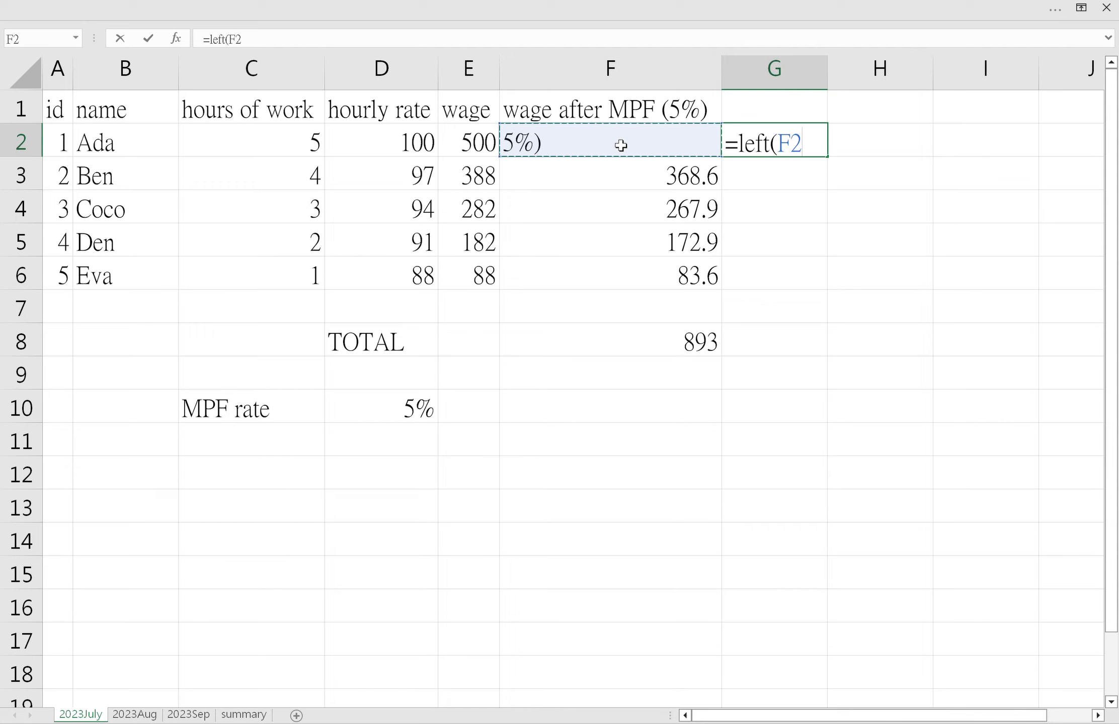
type(",2)")
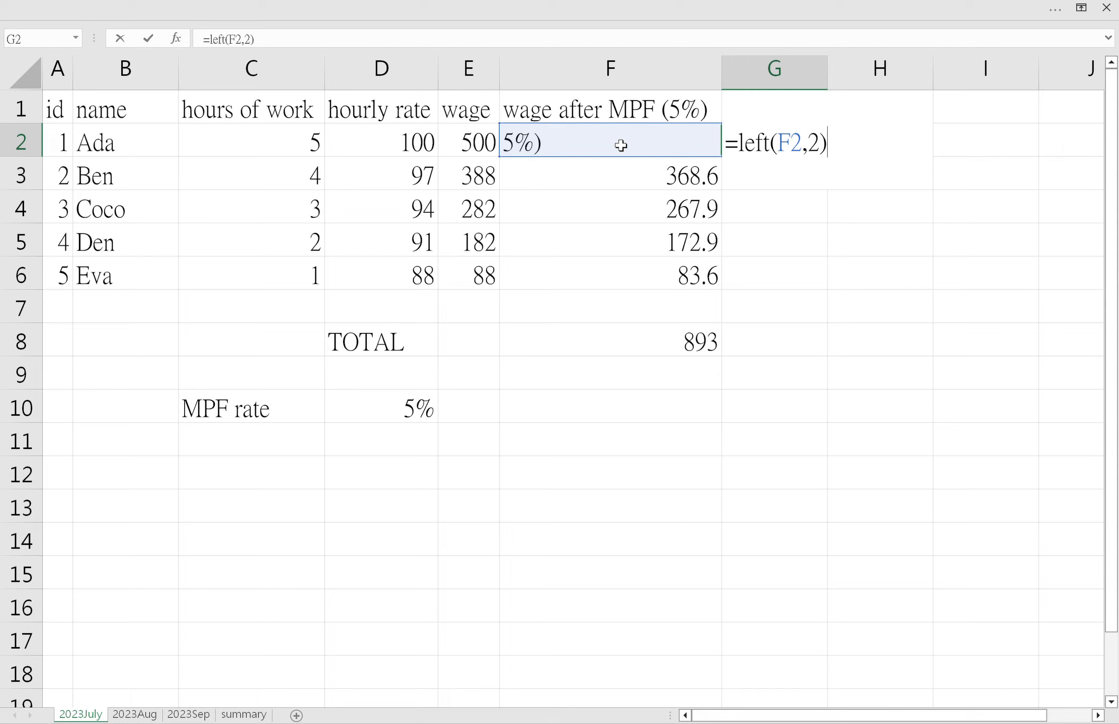
key("Return")
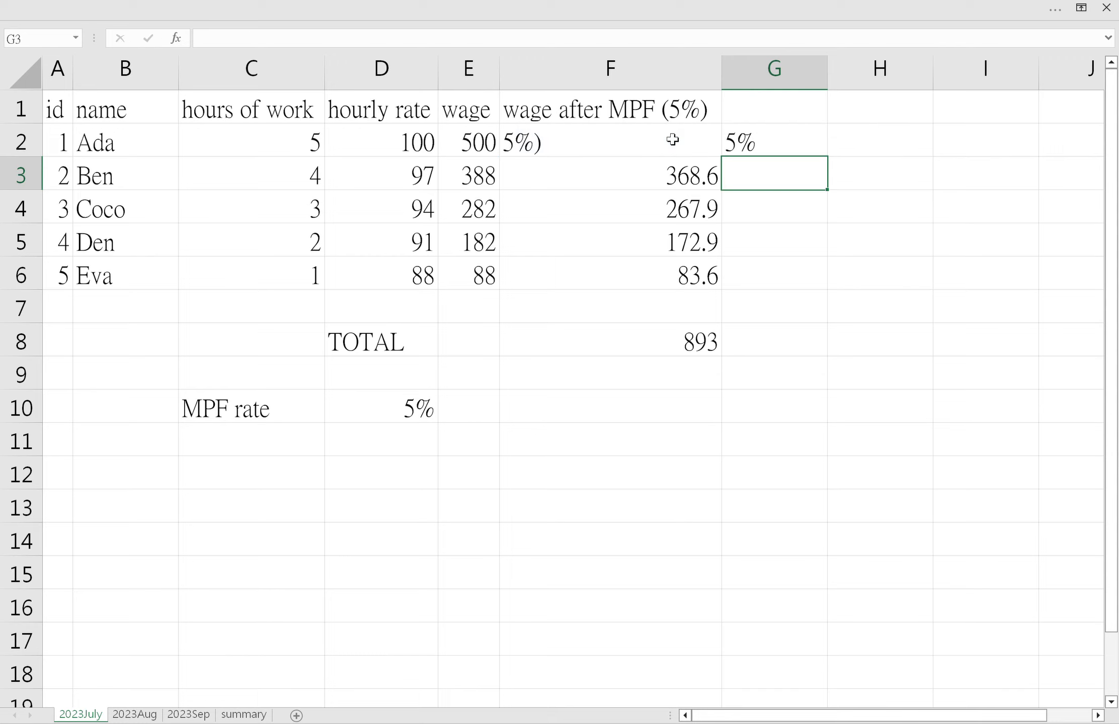
left_click(759, 146)
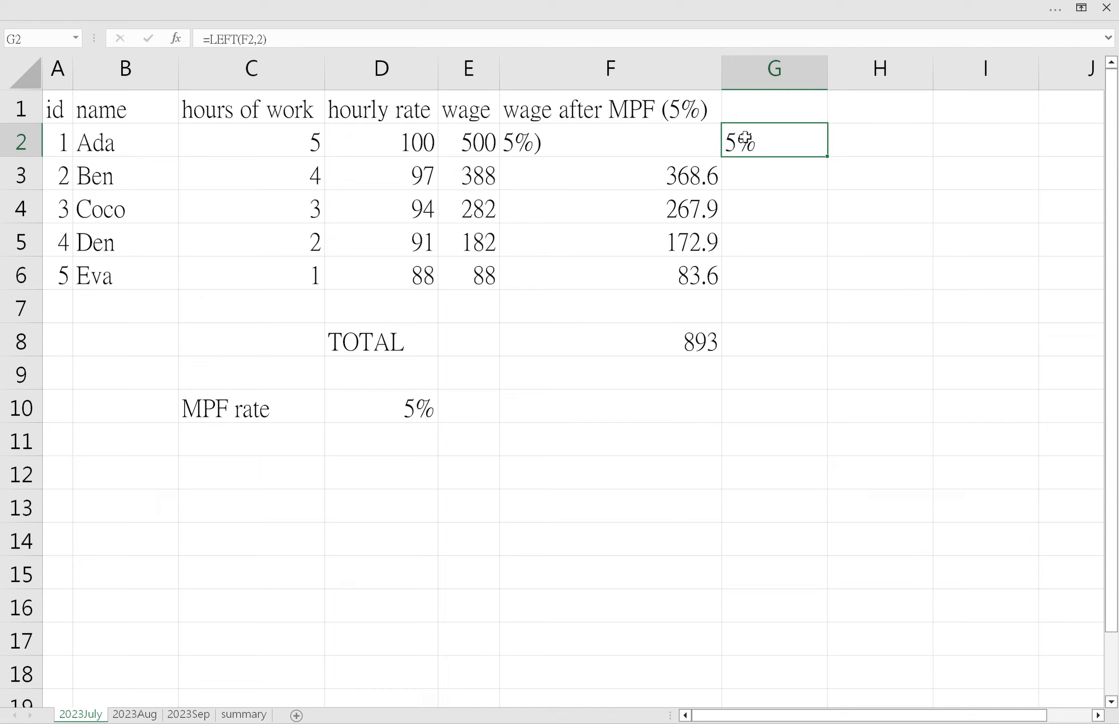
left_click(634, 142)
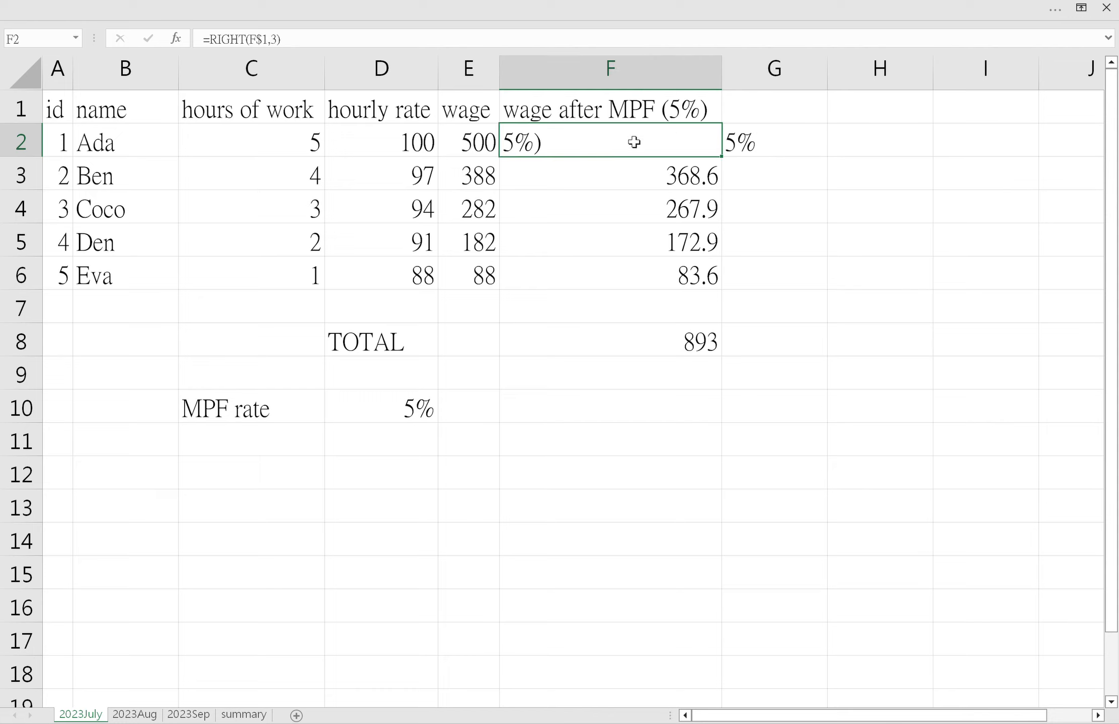
left_click(759, 145)
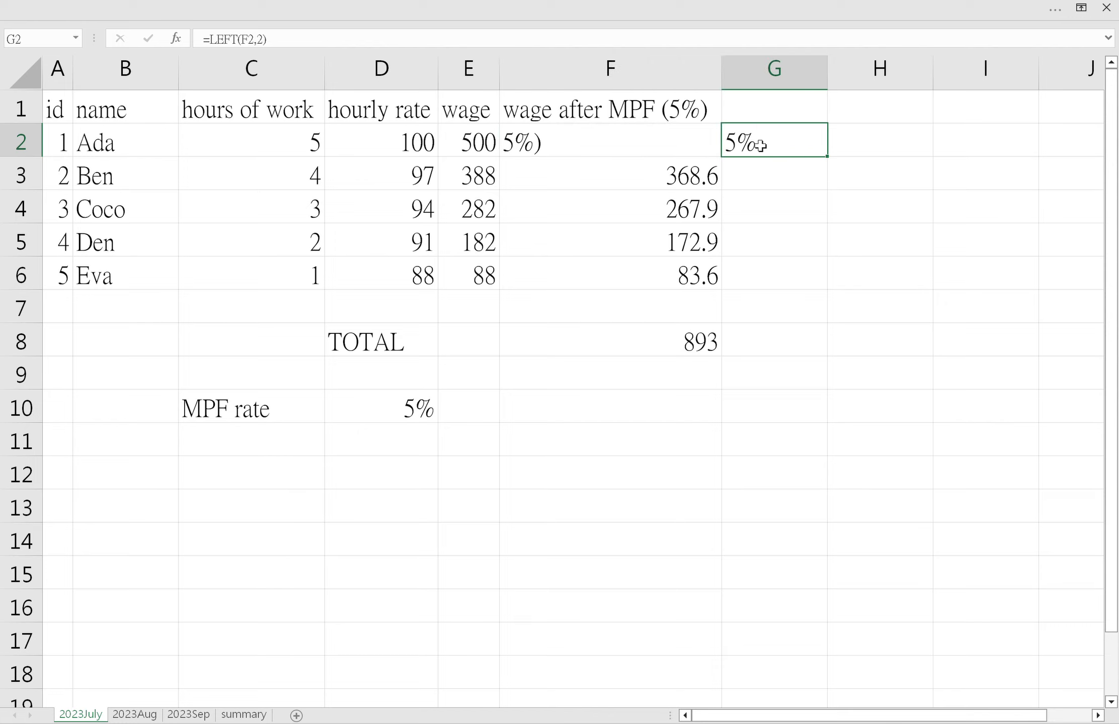
Nest the RIGHT function of F2 inside LEFT so the formula reads =LEFT( RIGHT(F$1,3), 2)
left_click(629, 145)
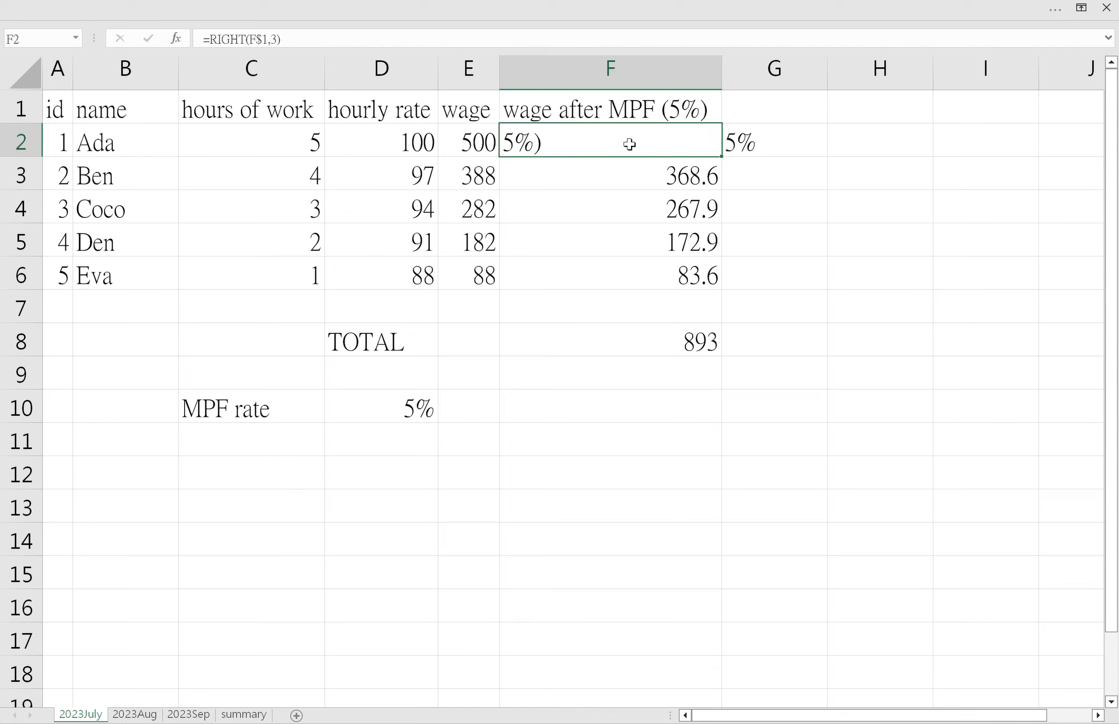
left_click(254, 46)
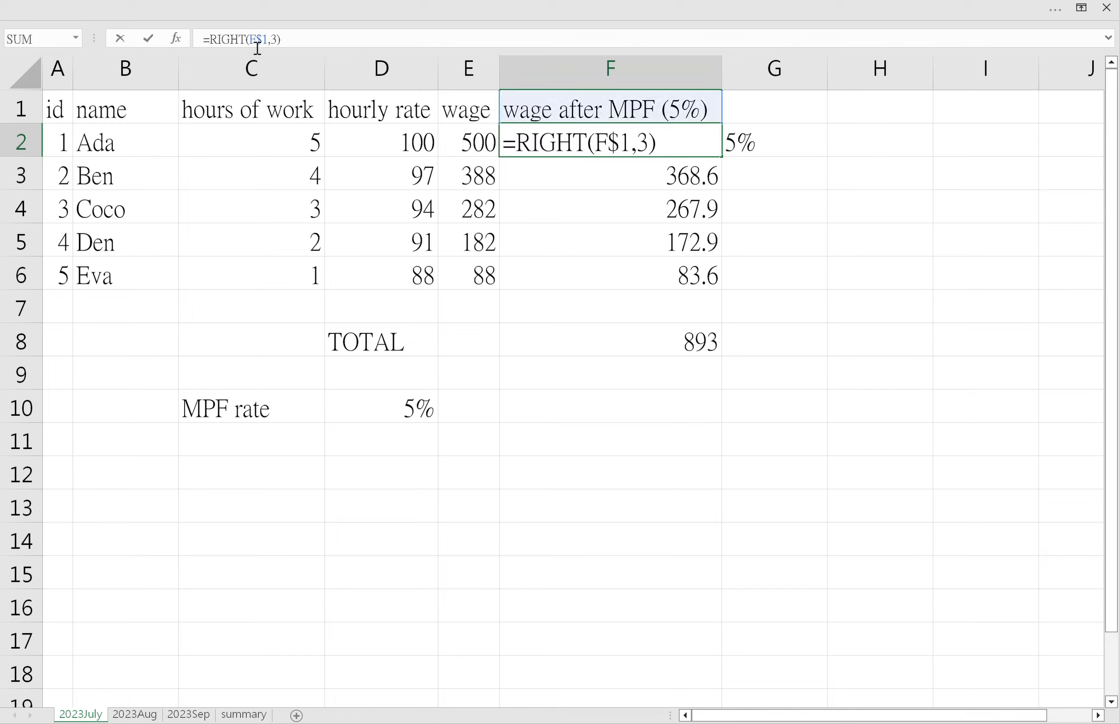
left_click(214, 45)
type("Left")
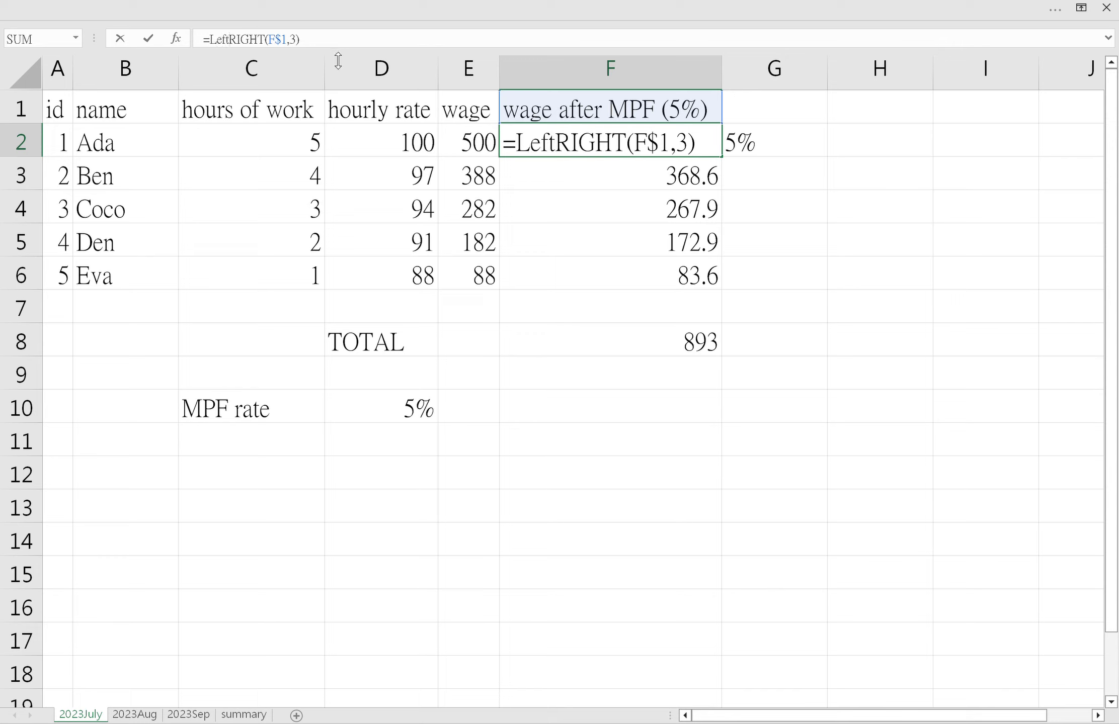
type("(")
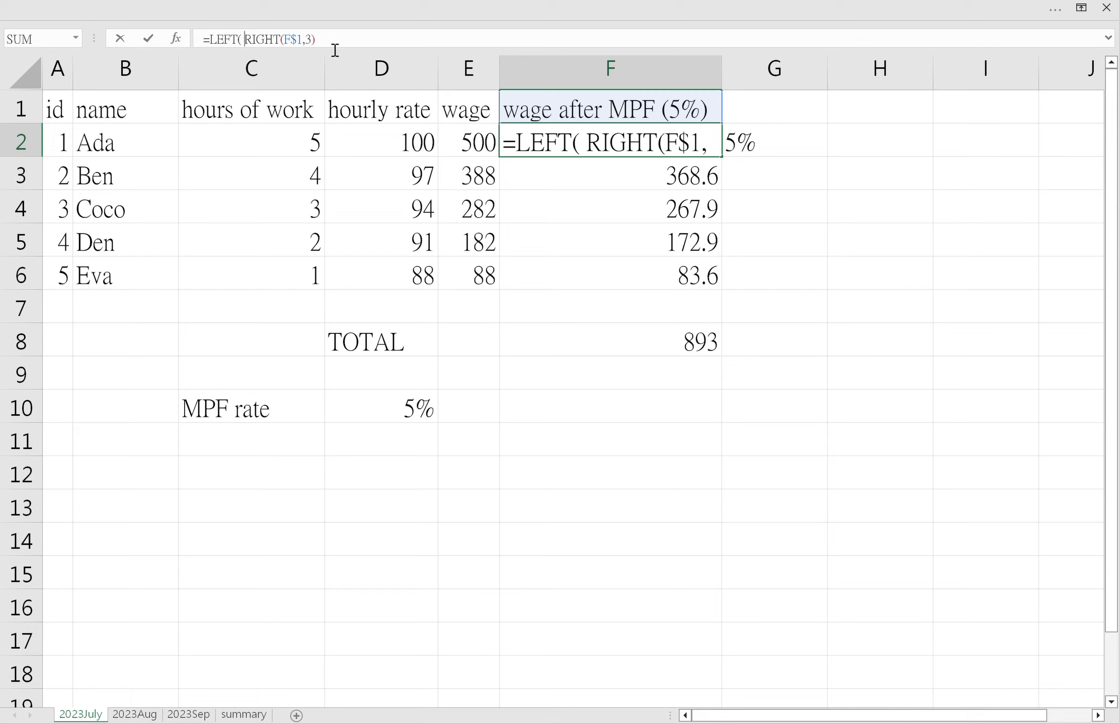
left_click(322, 47, "shift")
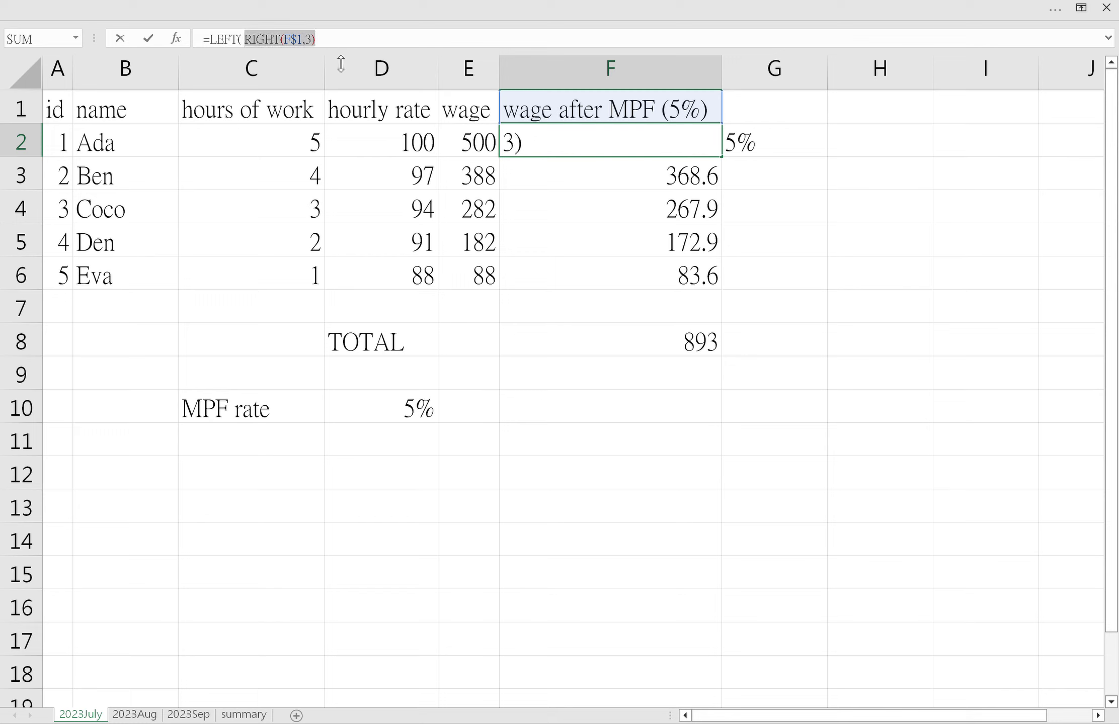
left_click(354, 48)
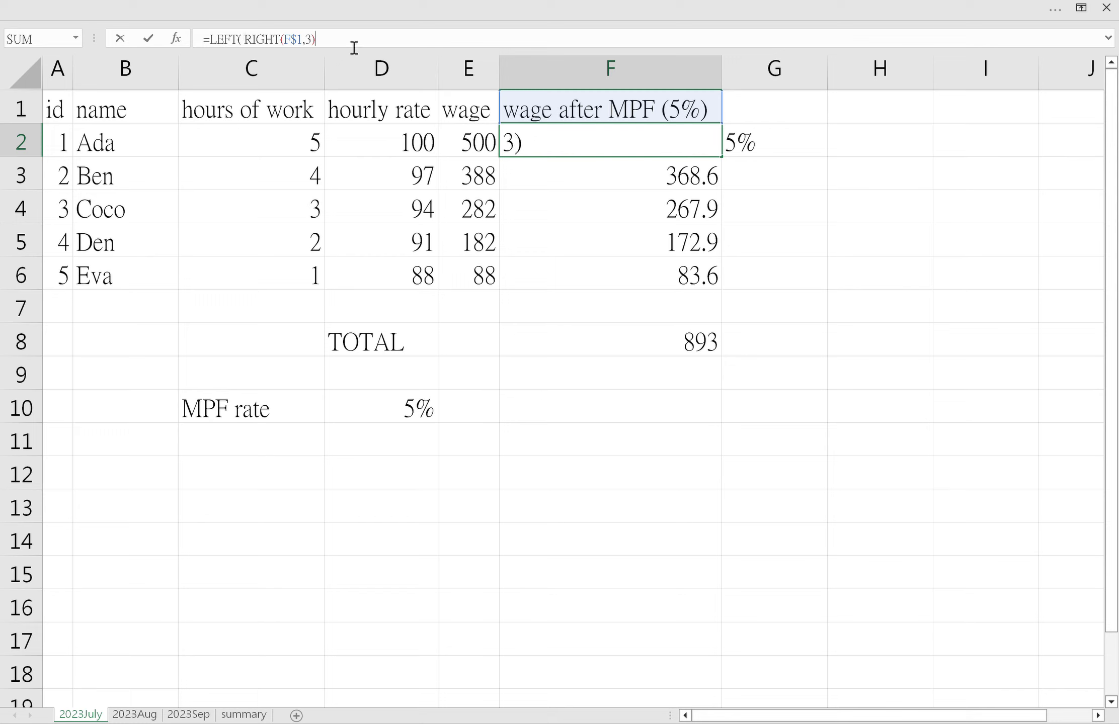
type(", 2)")
key("Return")
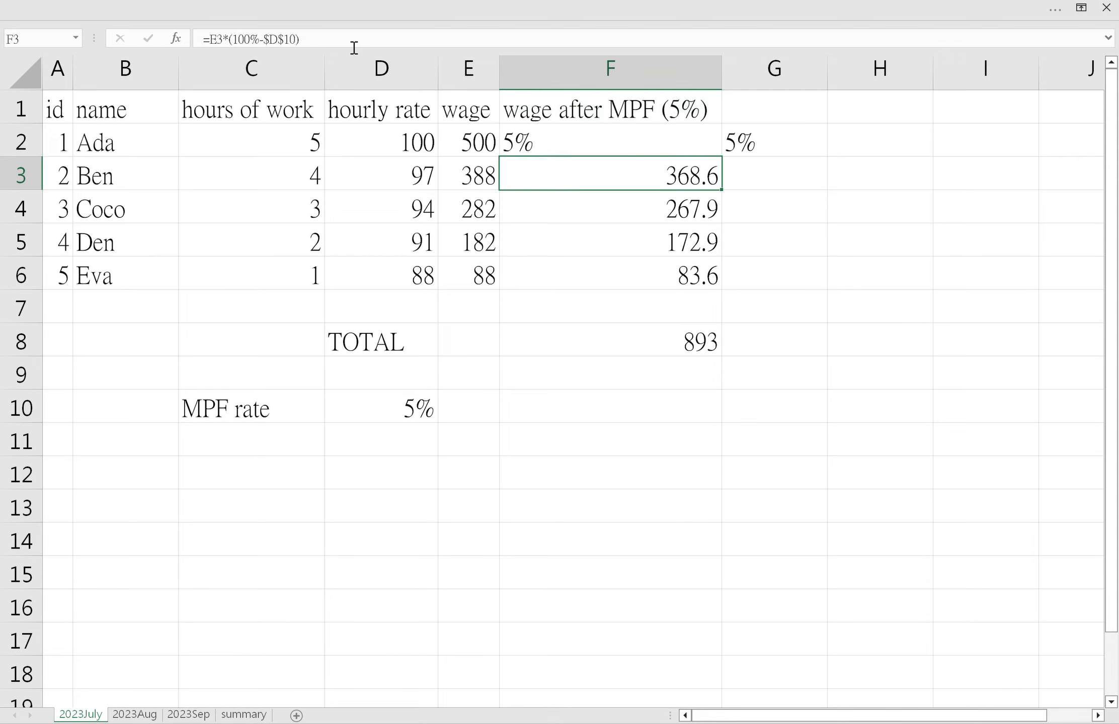
left_click(546, 145)
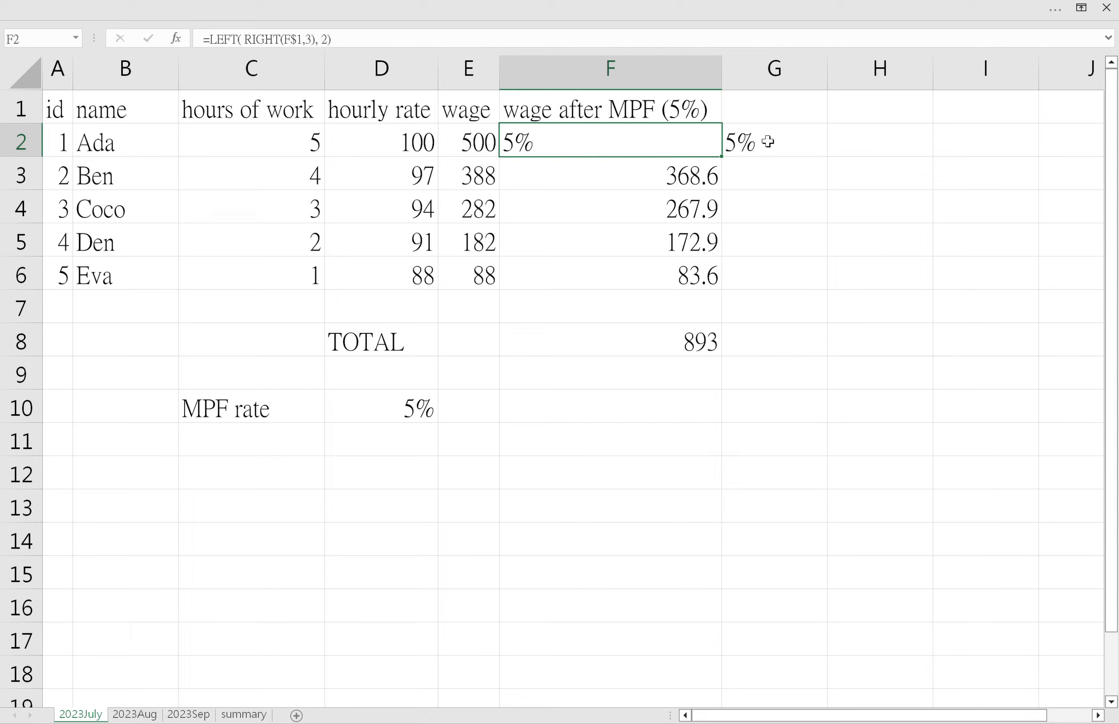
Delete the helper LEFT formula from G2
left_click(748, 149)
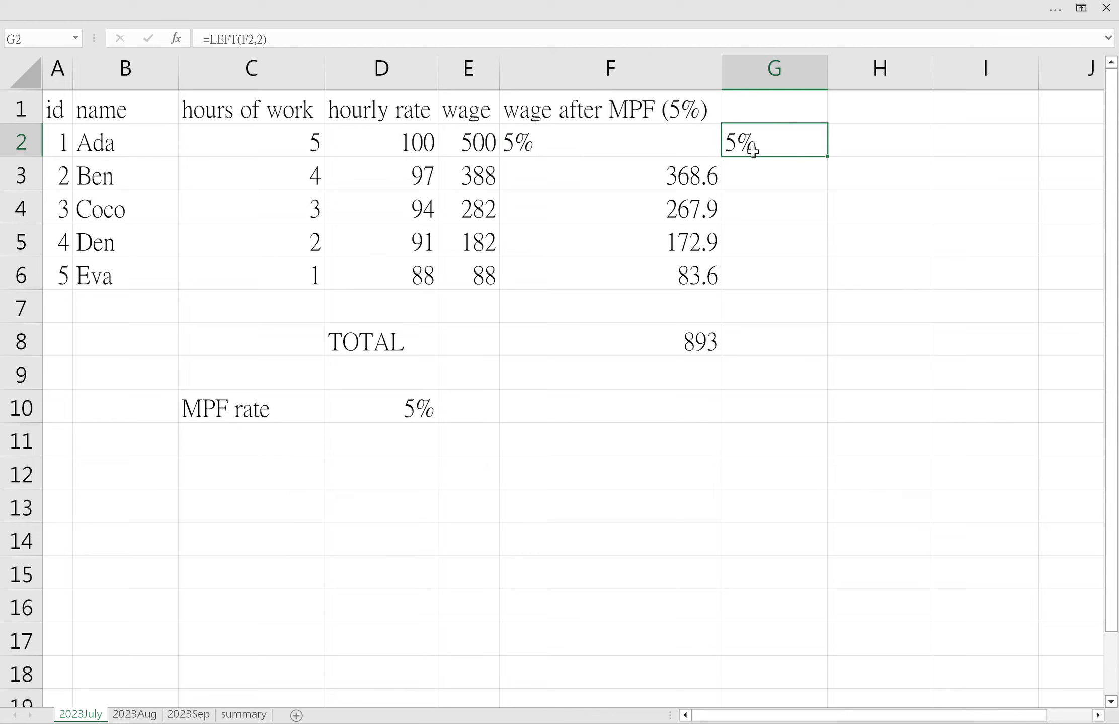
key("Delete")
left_click(615, 150)
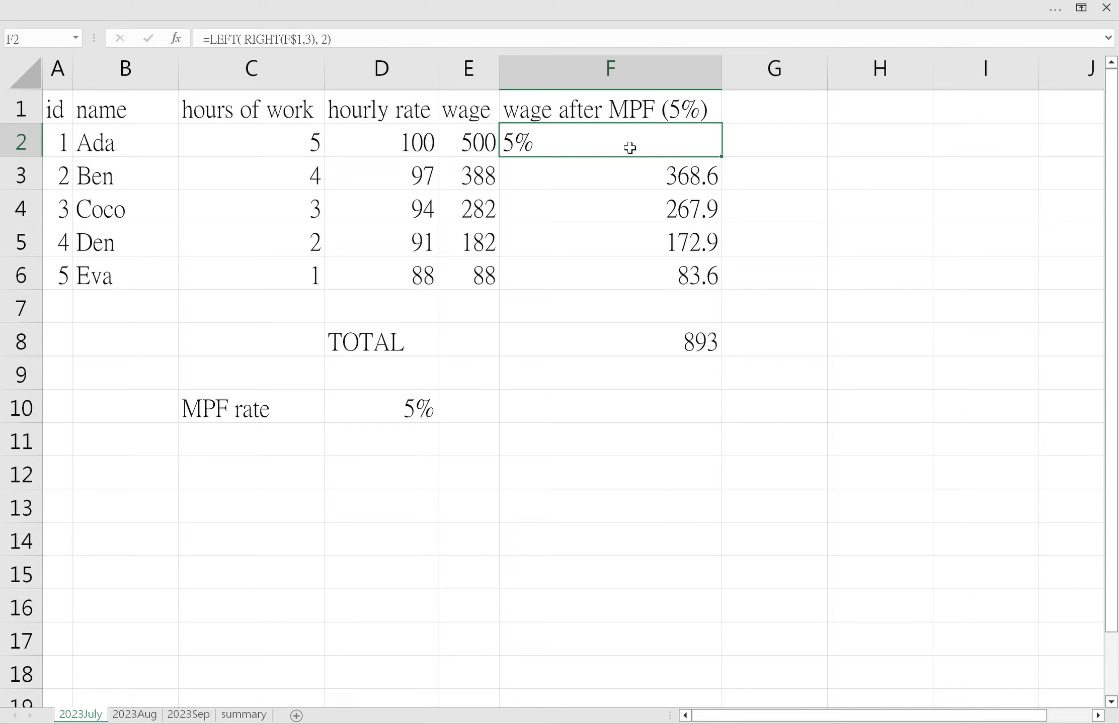
left_click(651, 185)
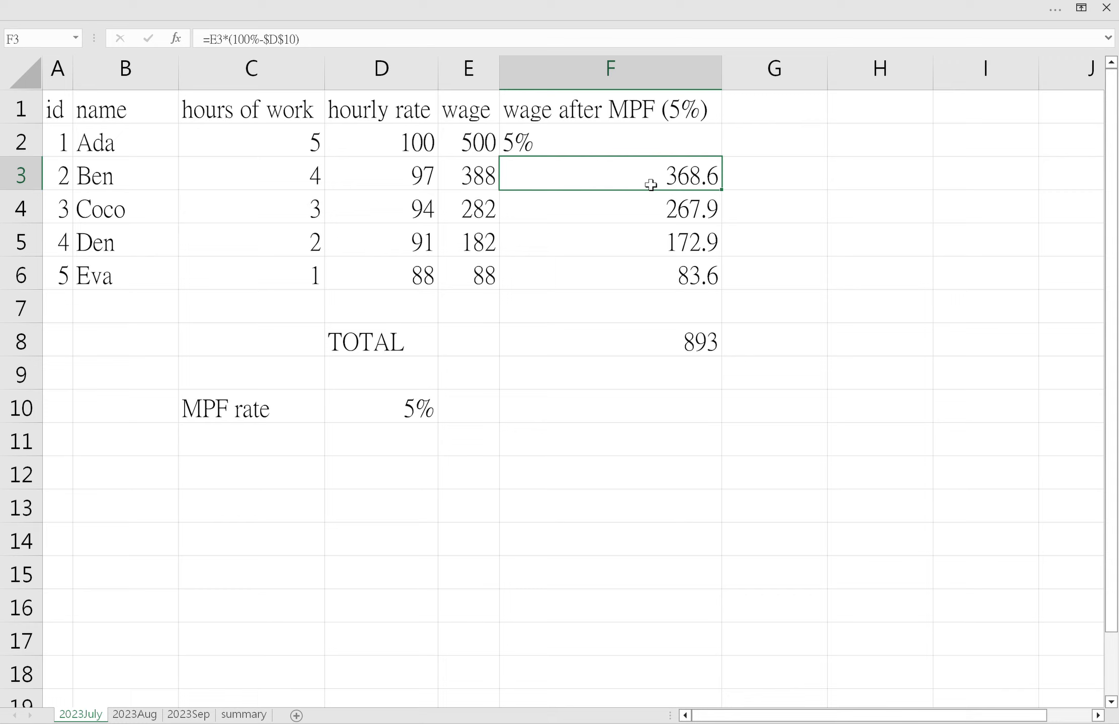
Extend the F2 formula to =E2*(100%-LEFT( RIGHT(F$1,3), 2)) so it deducts the extracted MPF rate from the wage
left_click(528, 150)
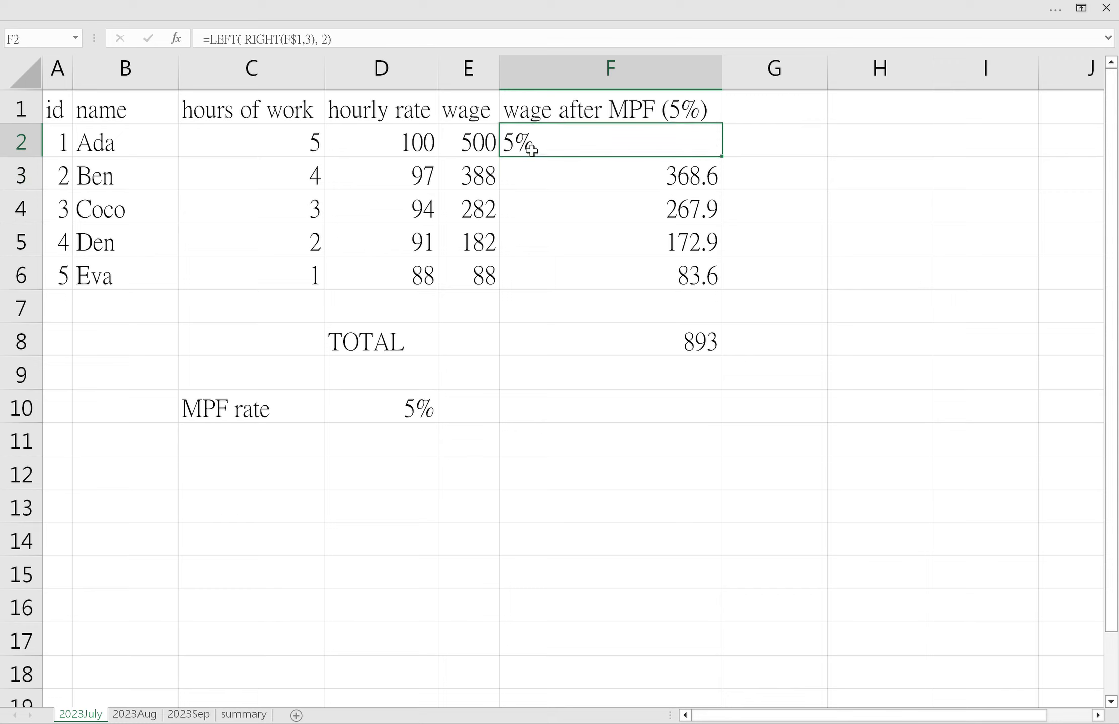
left_click(216, 40)
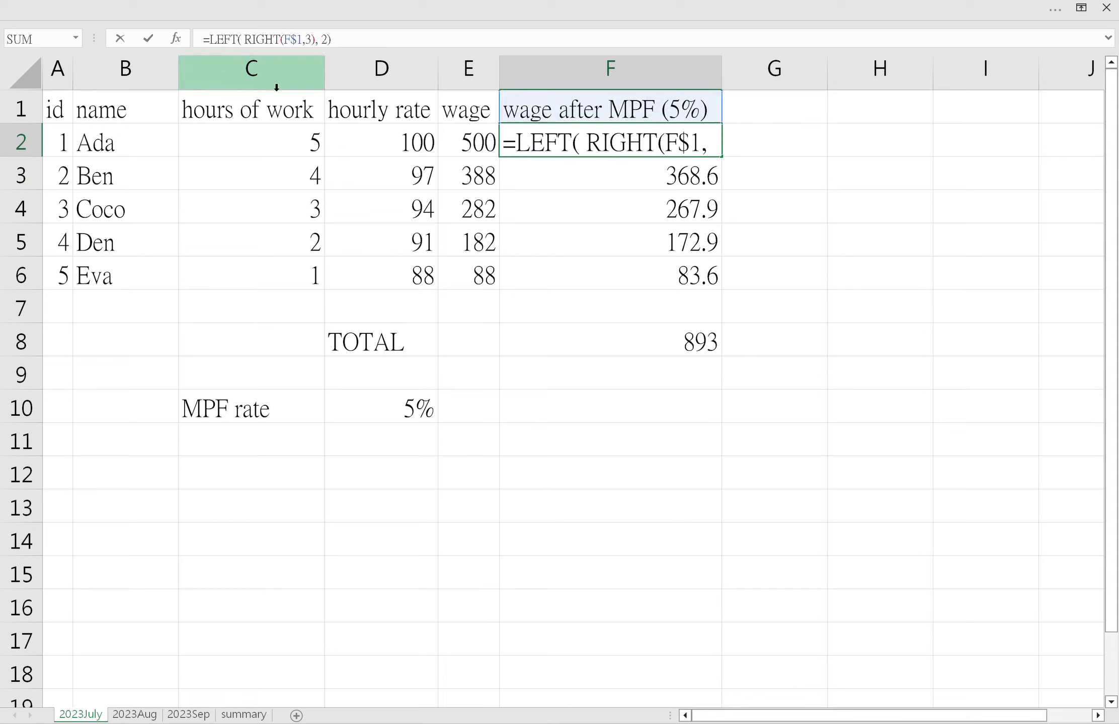
left_click(485, 149)
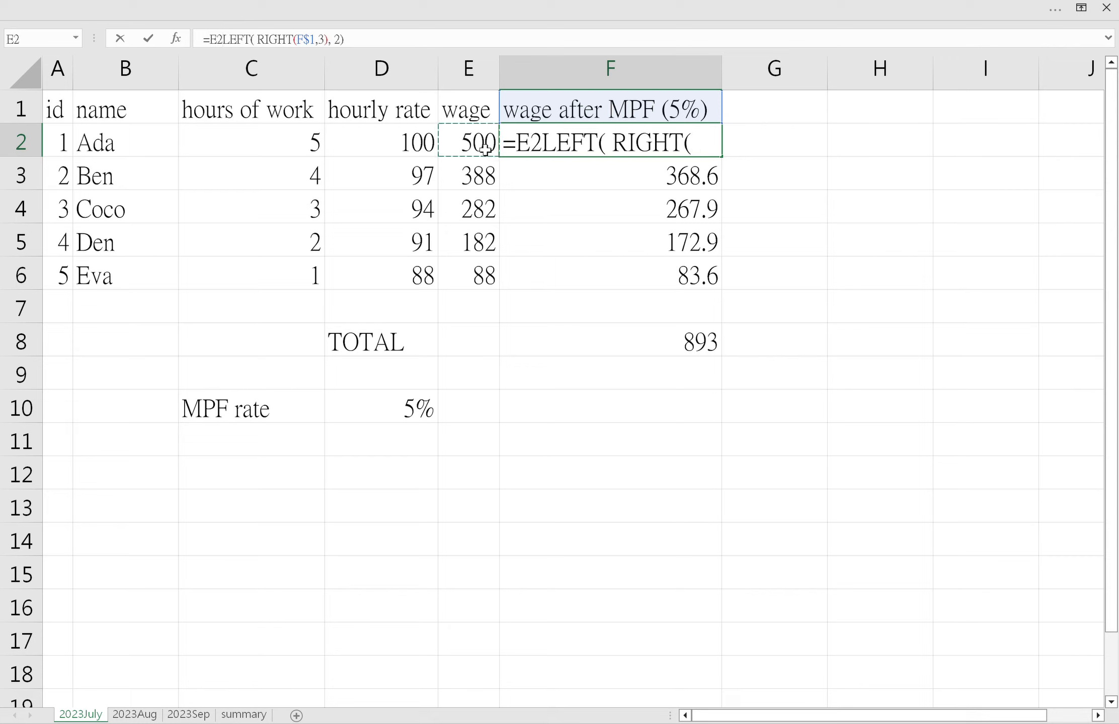
type("*(")
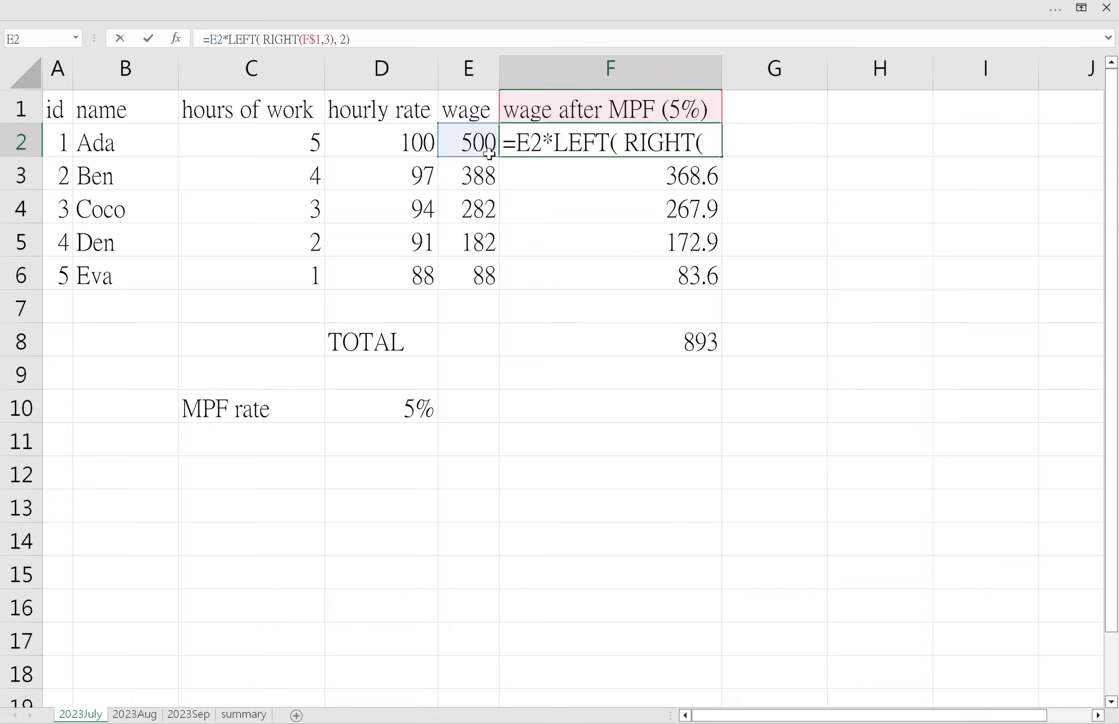
type("100%-")
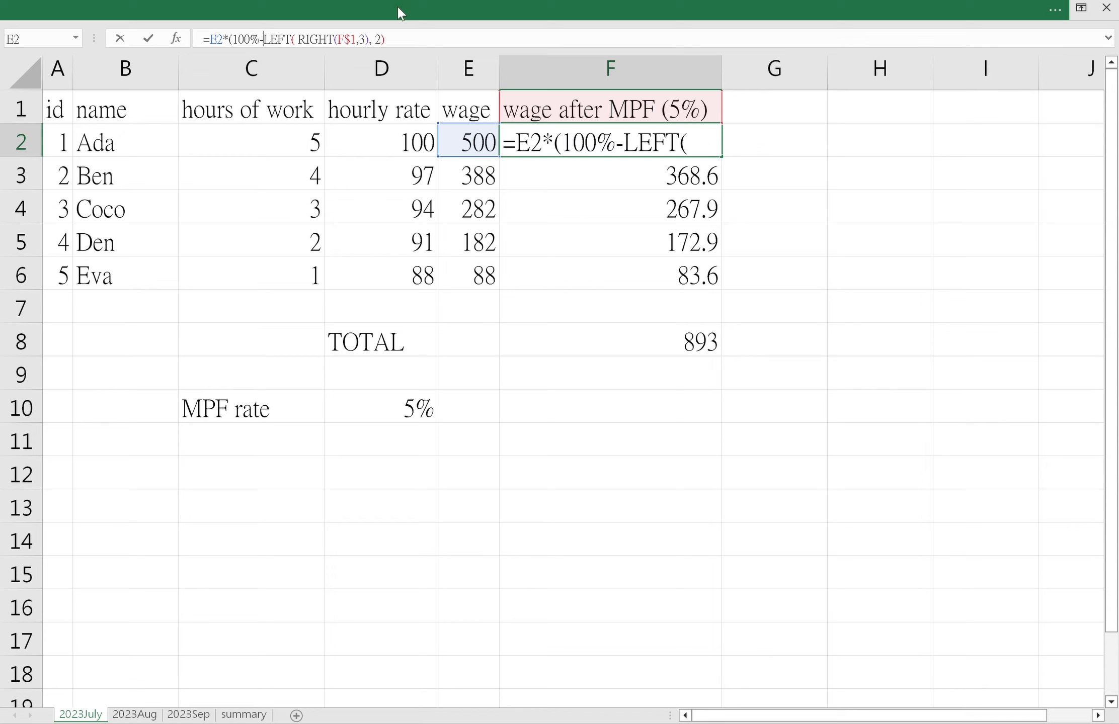
left_click(405, 42)
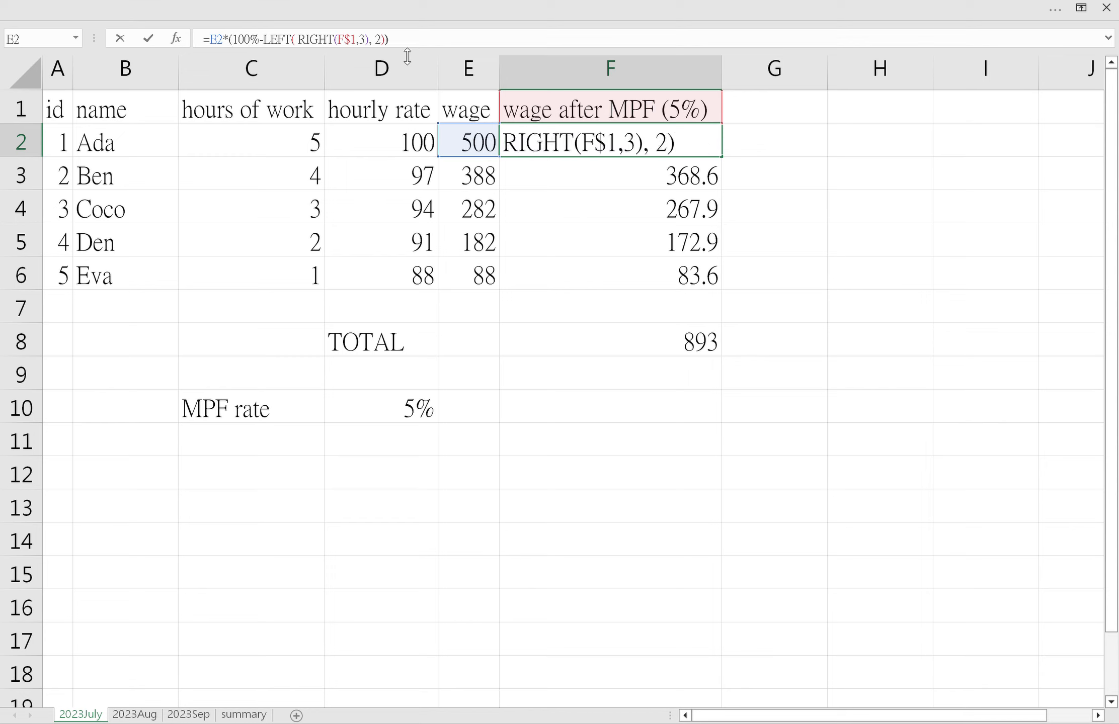
key("Return")
Fill the F2 formula down to F6 and clear the MPF rate label and value from C10:D10
left_click(689, 144)
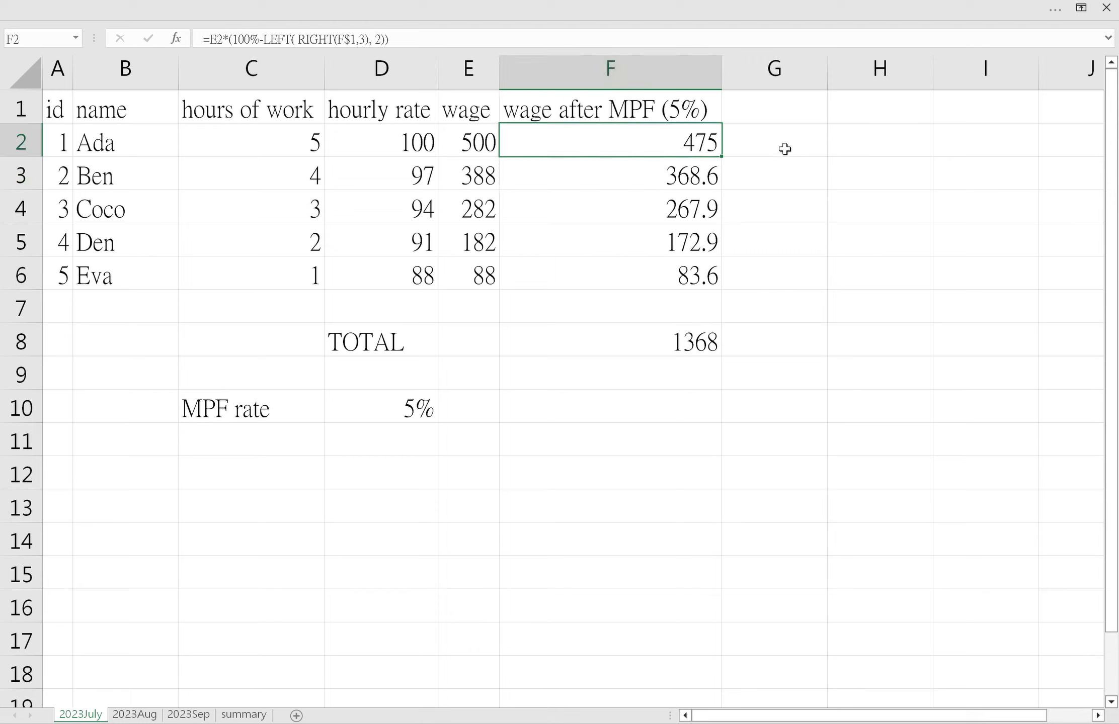
double_click(727, 160)
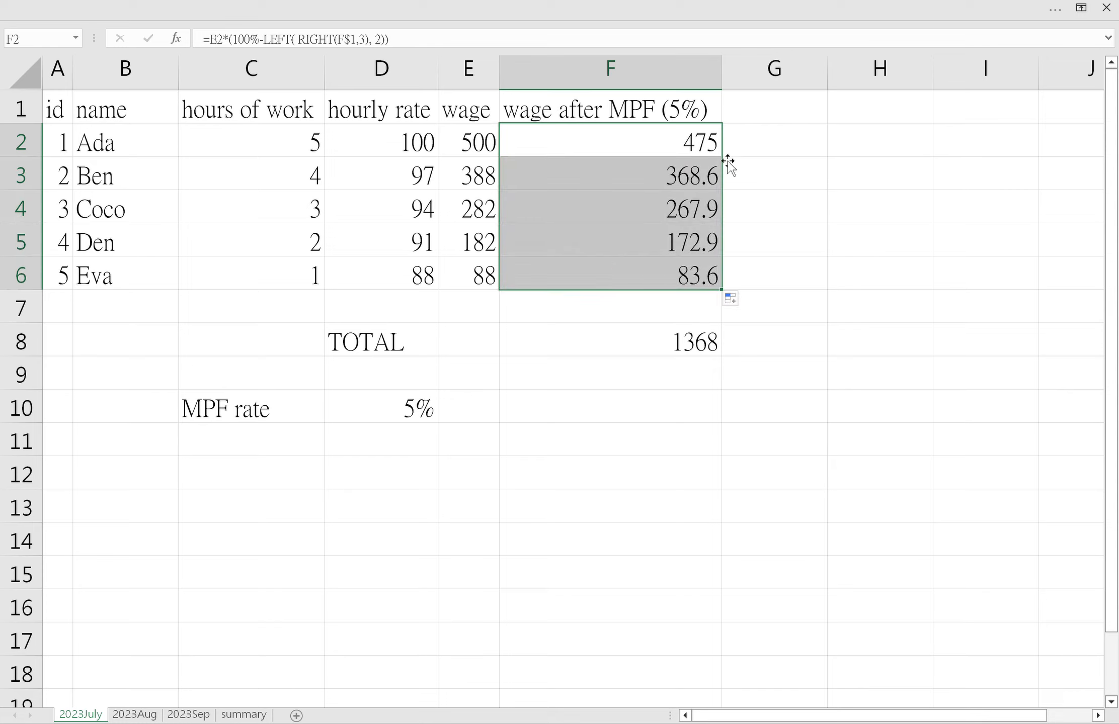
left_click_drag(243, 417, 384, 415)
key("Delete")
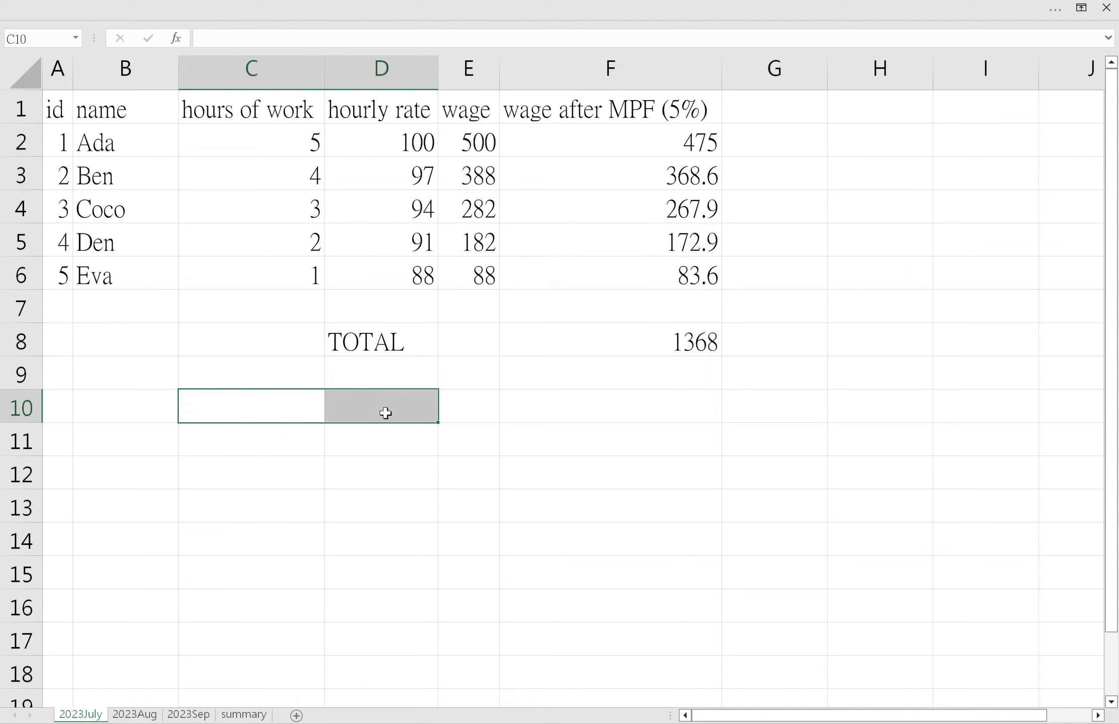
Examine the nested LEFT and RIGHT formulas in the wage after MPF column and the total formula in F8
left_click(608, 276)
left_click_drag(608, 276, 607, 143)
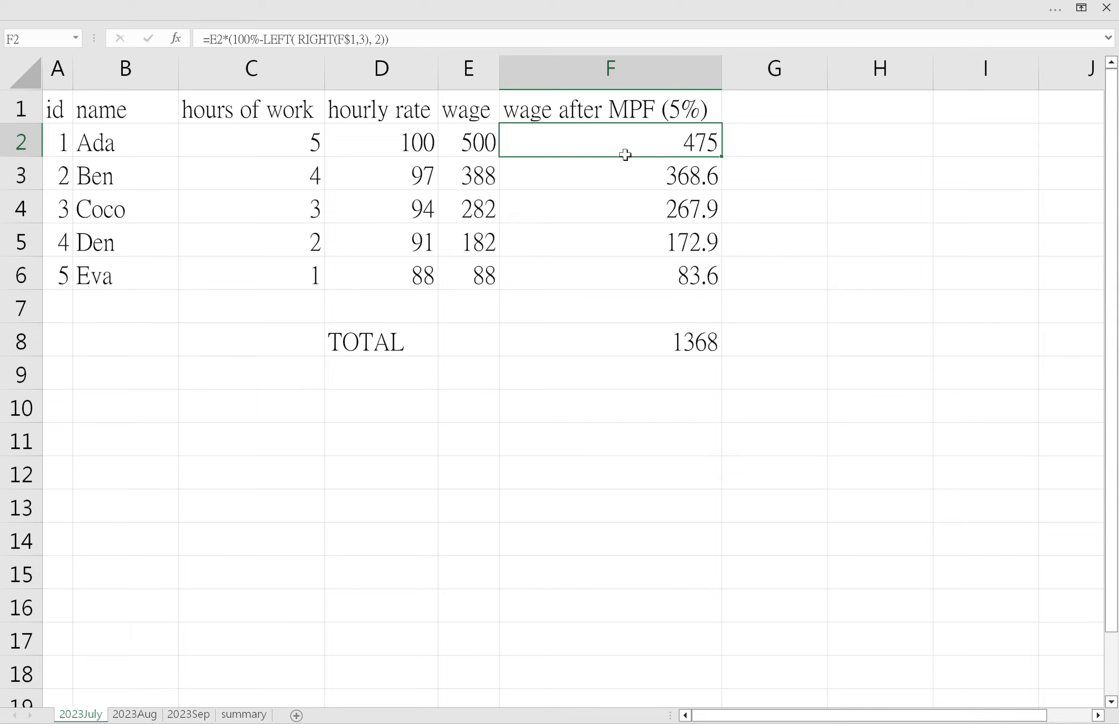
left_click(638, 170)
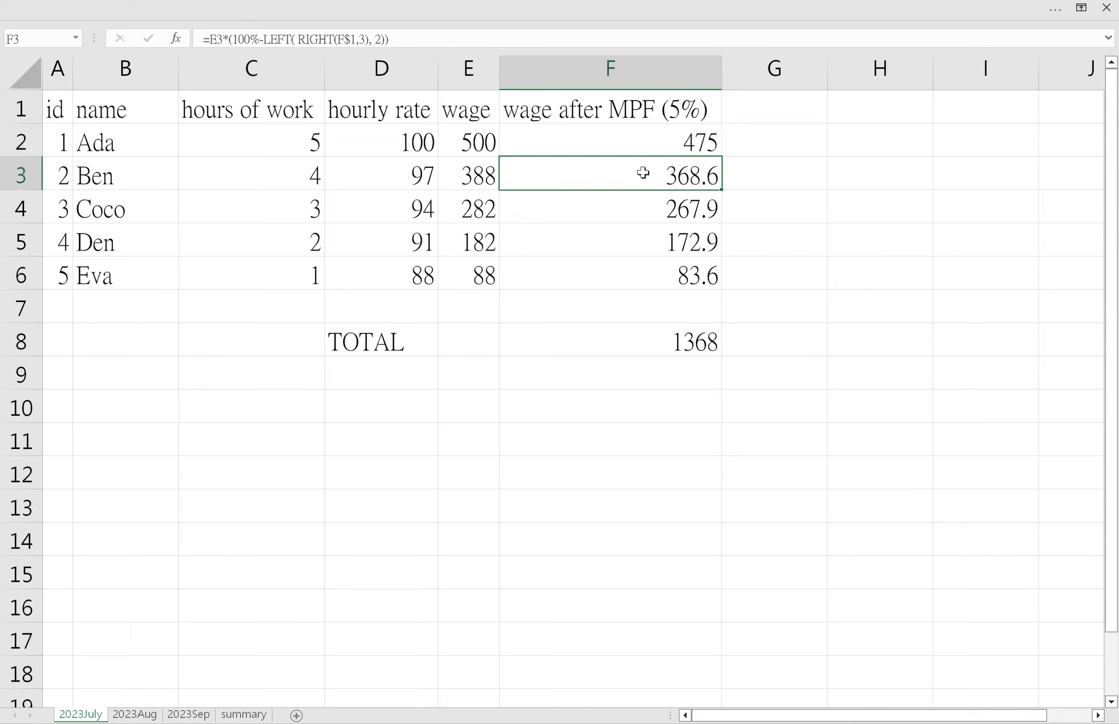
left_click(637, 144)
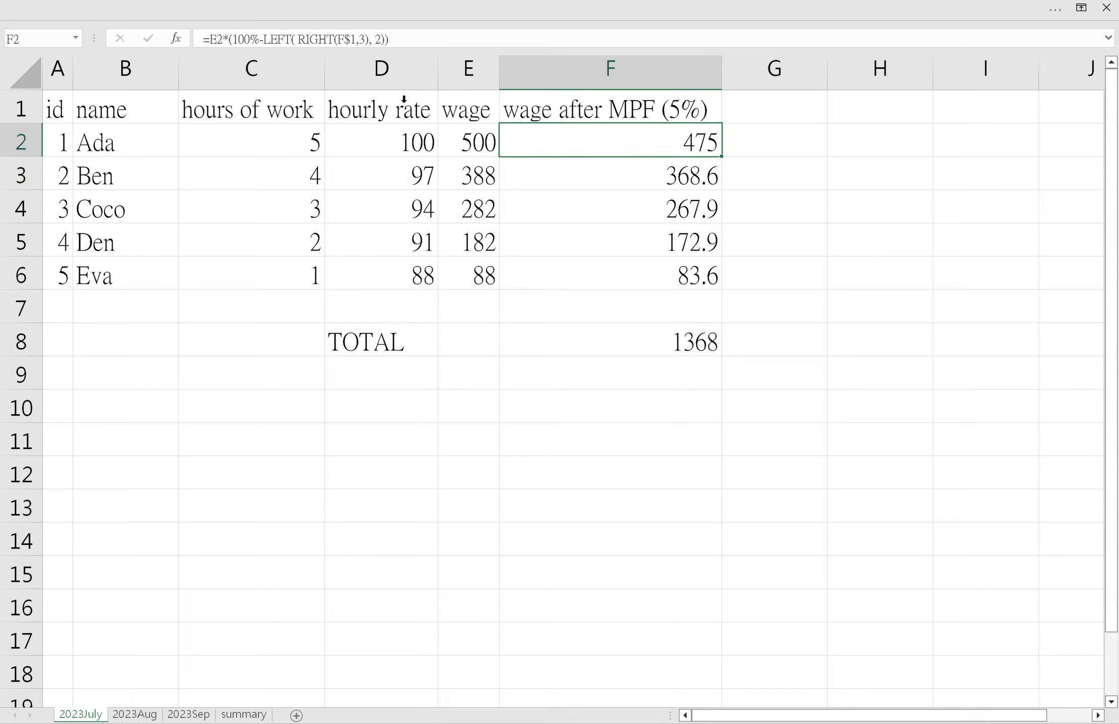
left_click(272, 40)
double_click(277, 40)
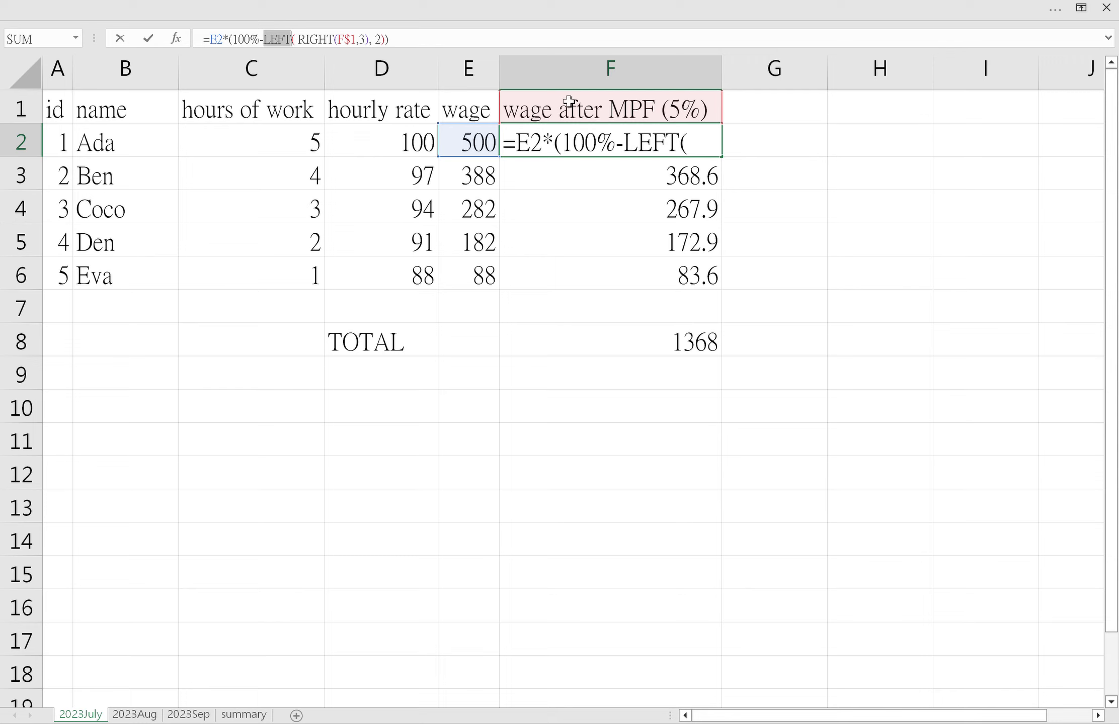
key("Escape")
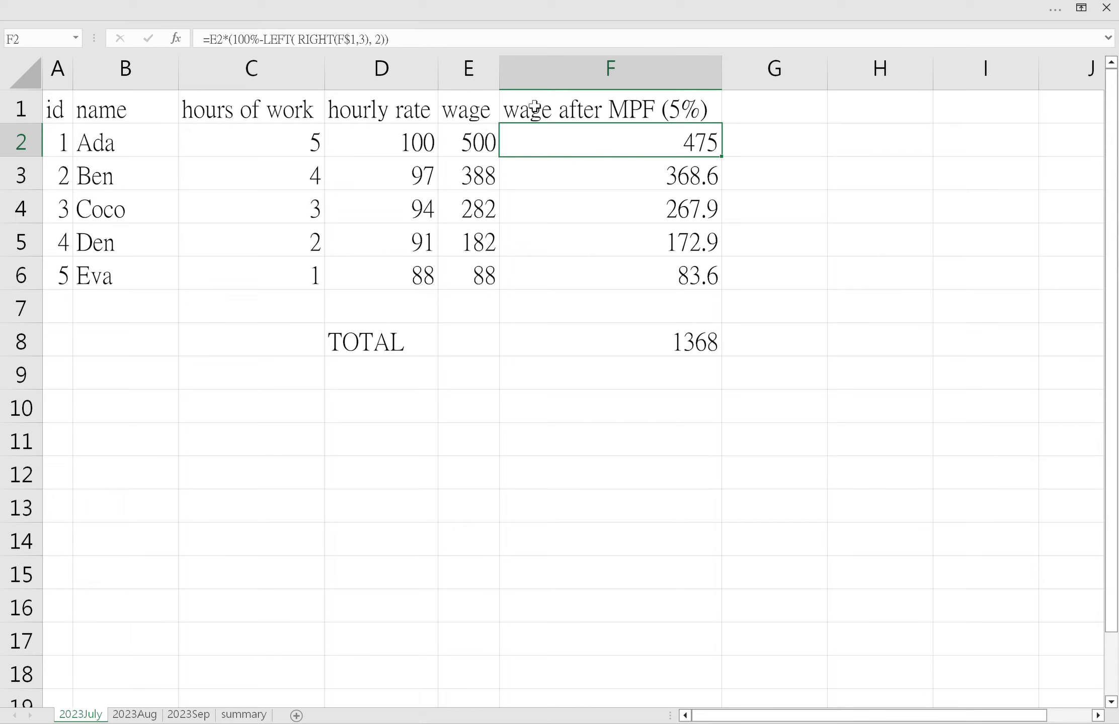
left_click(277, 46)
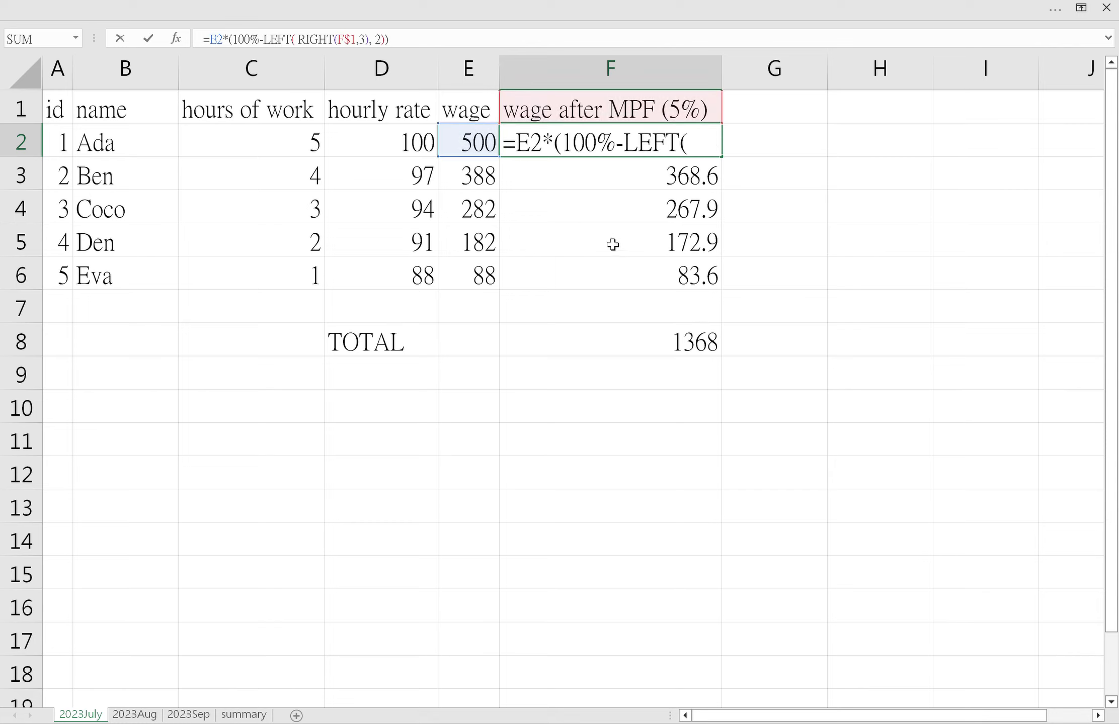
key("Escape")
left_click(622, 312)
left_click(626, 342)
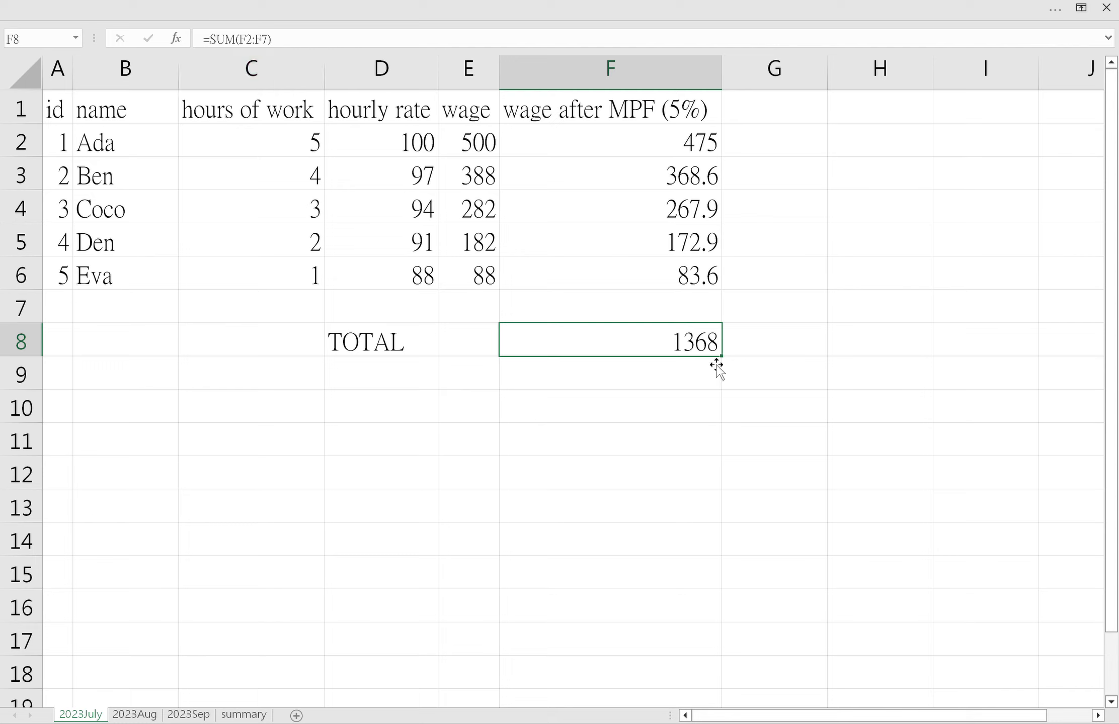
Enter =INDIRECT(E9) in F9, below the total
left_click(644, 371)
type("=戈弓木")
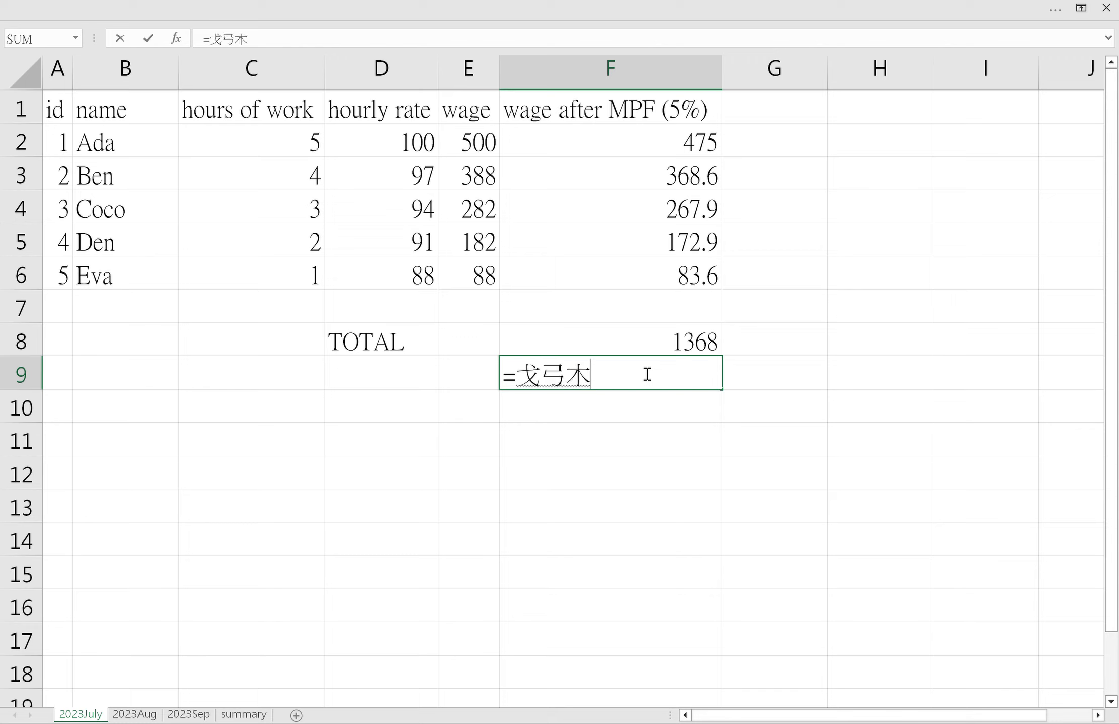
key("Escape")
type("ind")
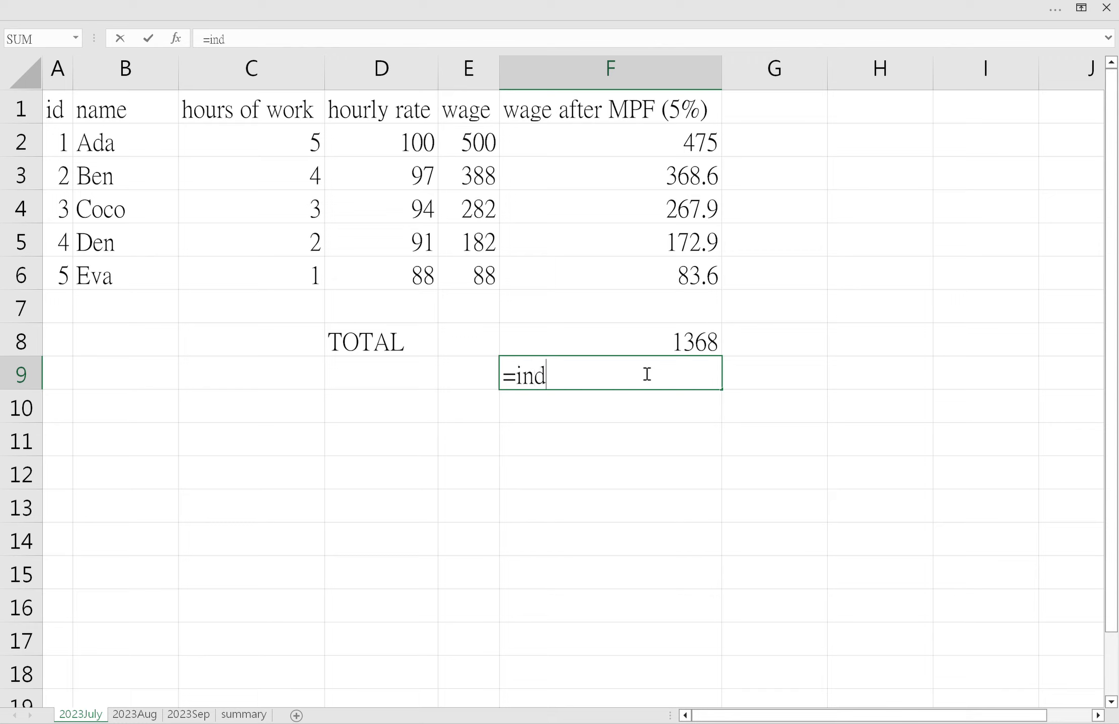
type("irect(")
type("E9)")
key("Return")
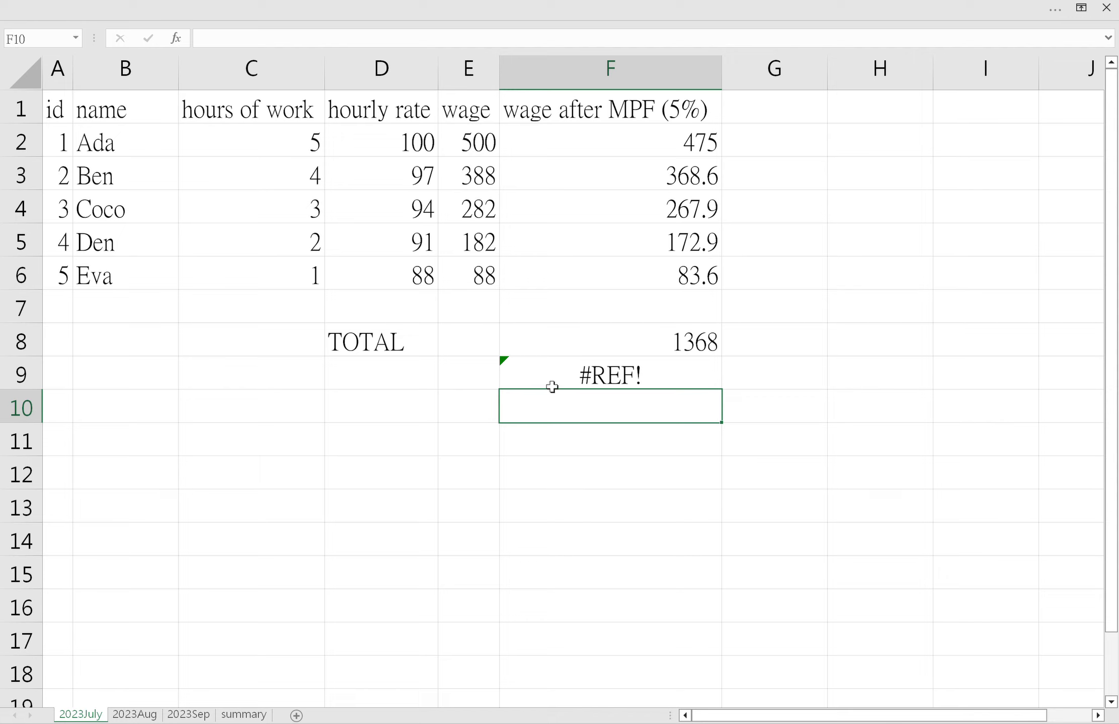
Enter the cell address F8 as text in E9 for the INDIRECT formula to reference
left_click(478, 380)
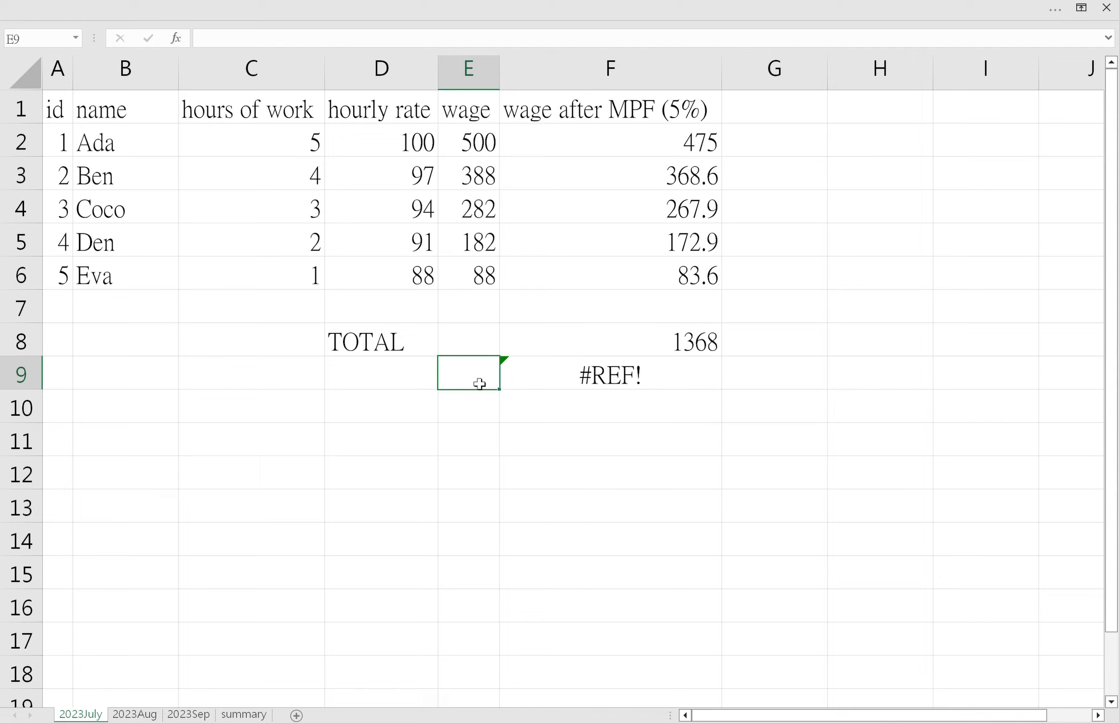
type("F8")
key("Return")
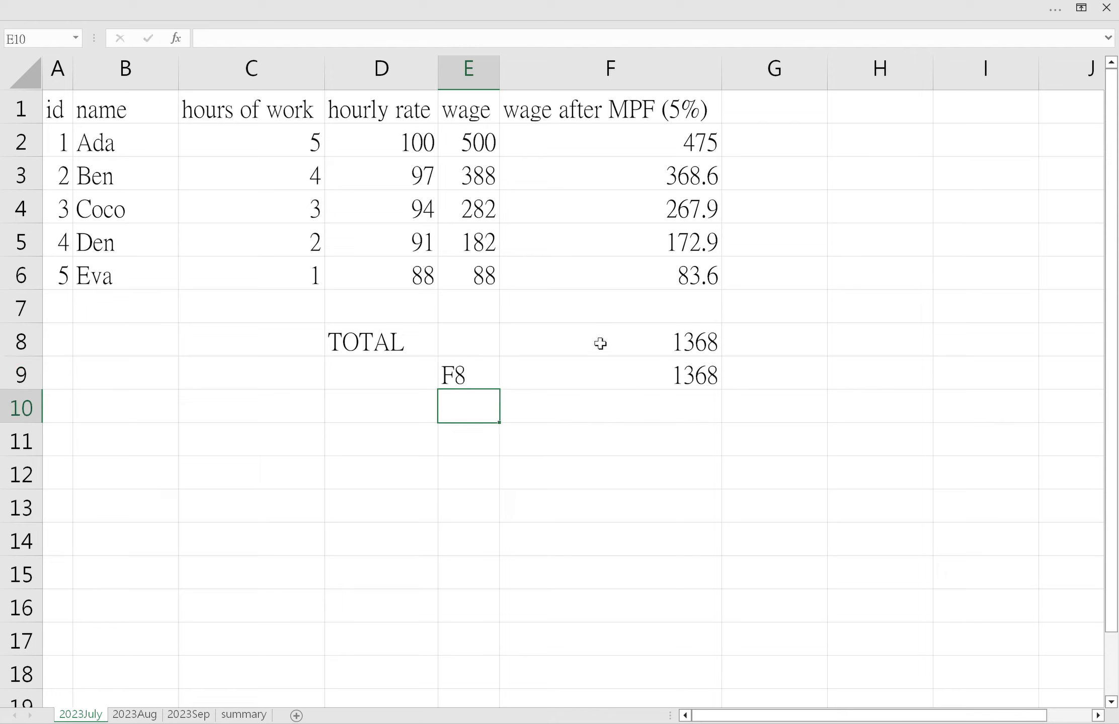
Compare the total formula in F8 with the INDIRECT formula in F9 and its address text in E9
left_click(652, 353)
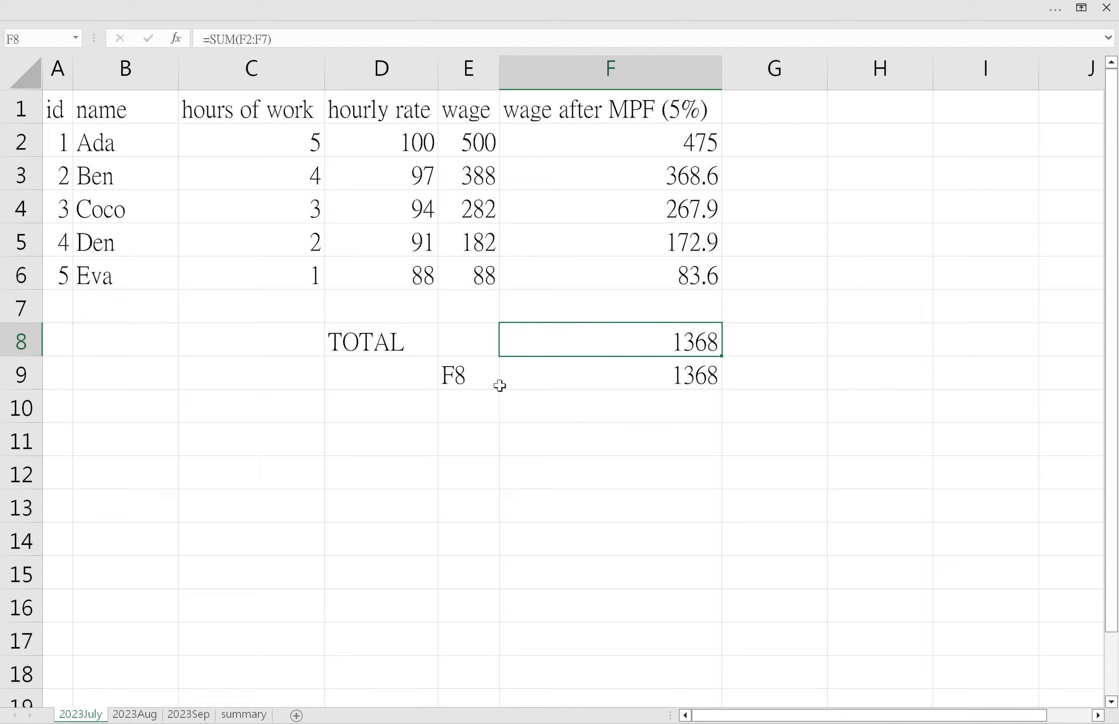
left_click(552, 375)
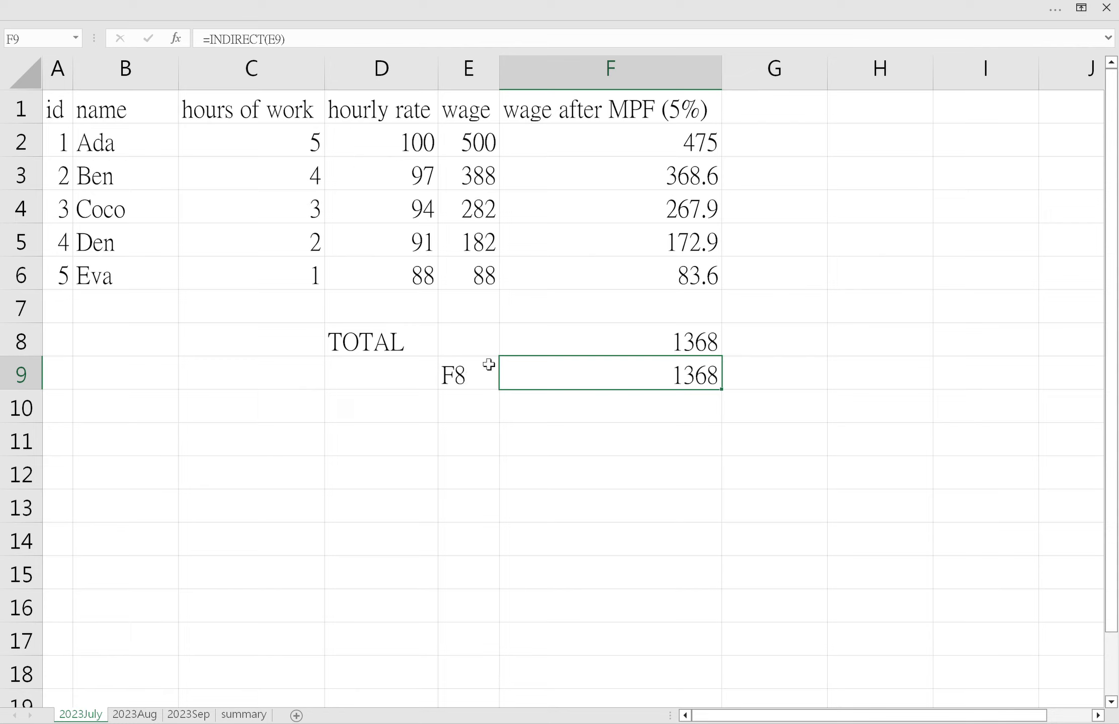
left_click(479, 379)
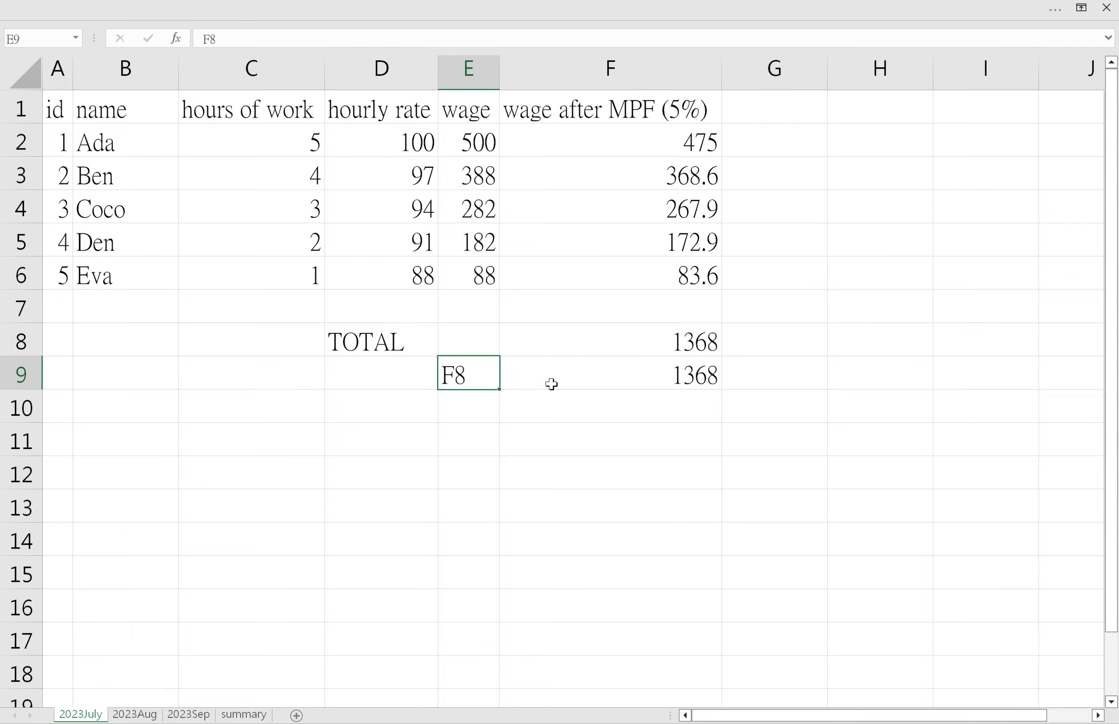
left_click(615, 375)
mouse_move(197, 22)
left_click_drag(213, 45, 396, 49)
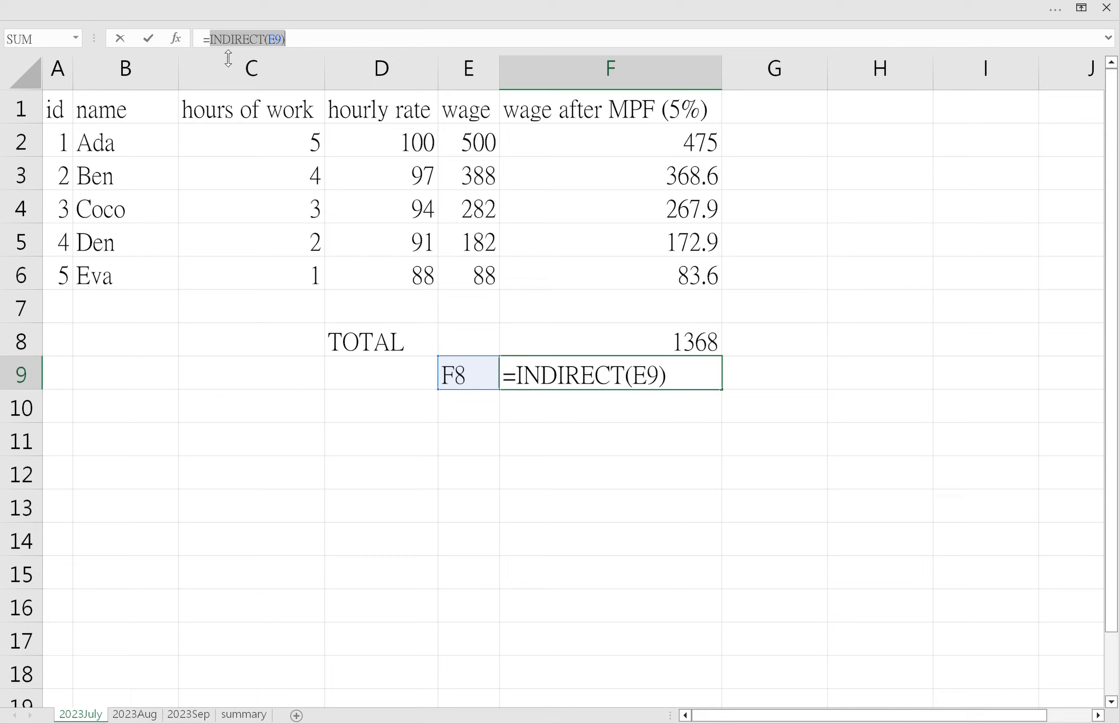
key("Home")
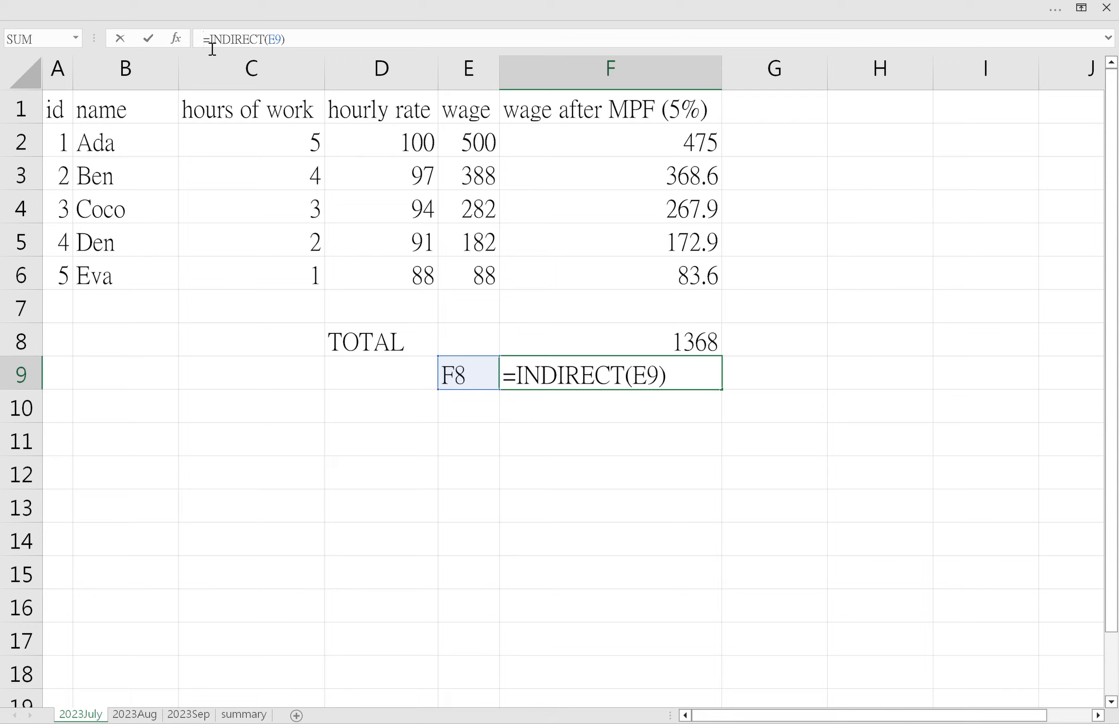
key("Return")
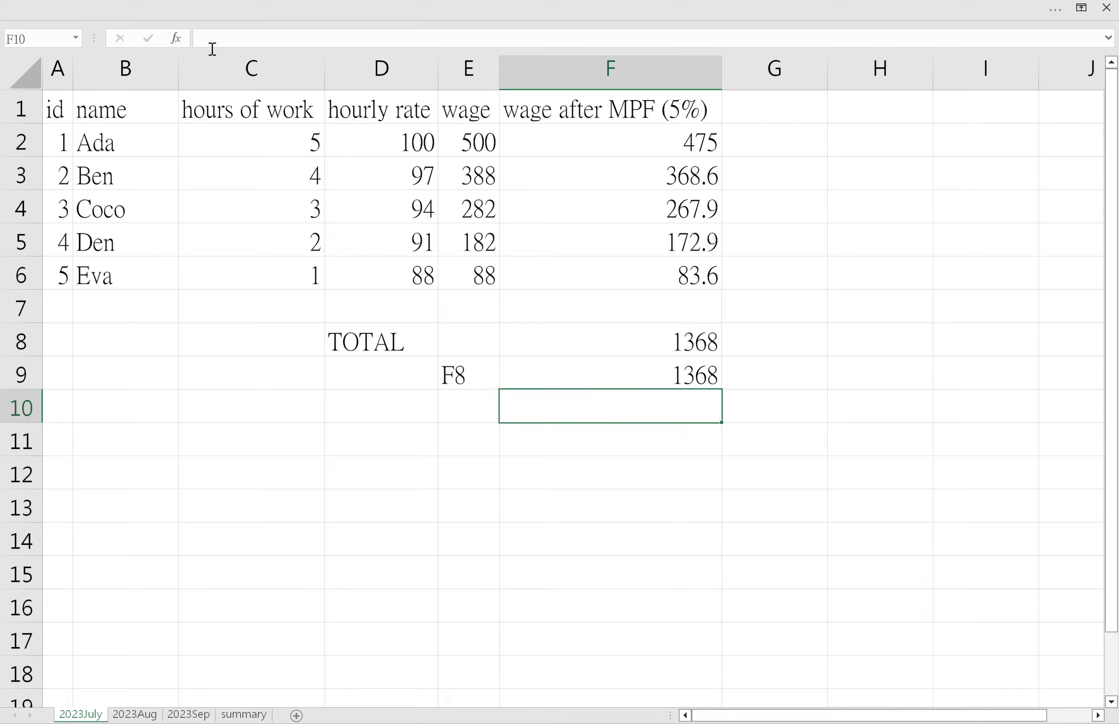
left_click(609, 388)
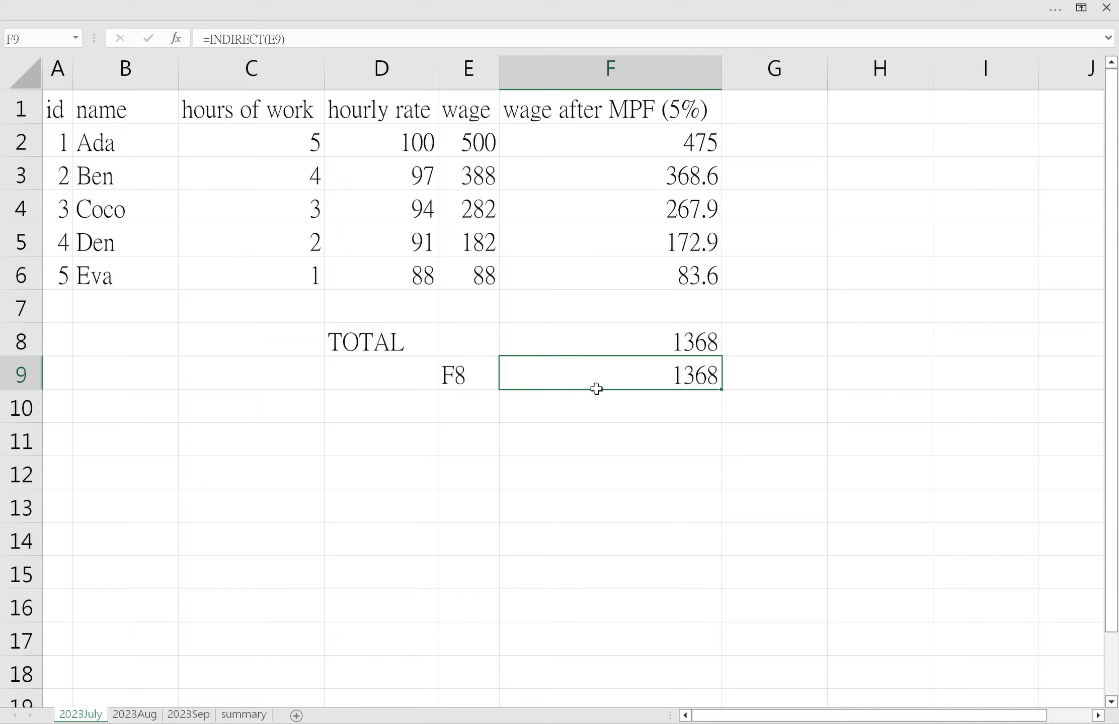
left_click(690, 347)
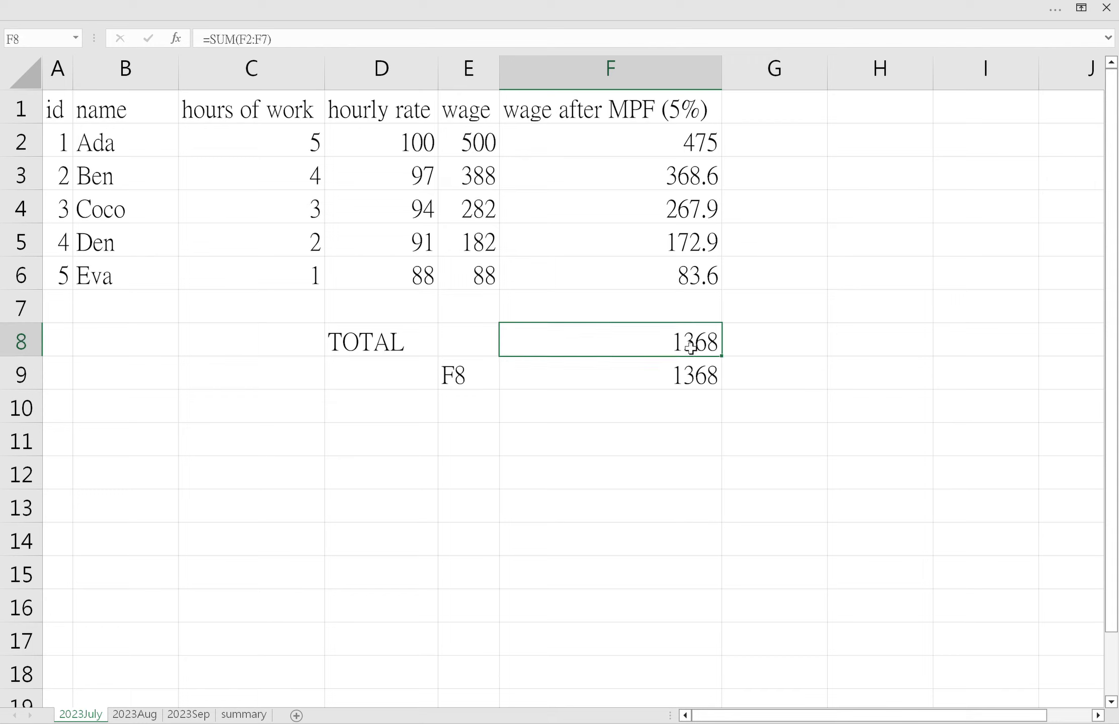
Replace the INDIRECT formula in F9 with the direct reference =F8, and clear the example cells E9:F9
left_click(680, 378)
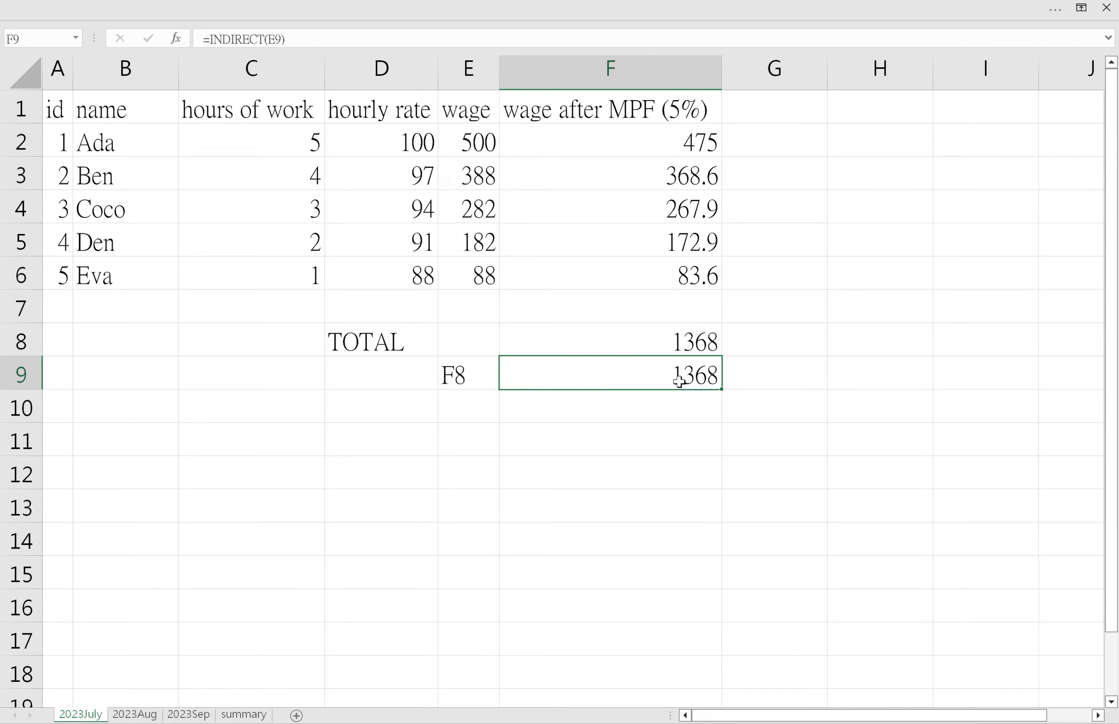
type("=f8")
key("Return")
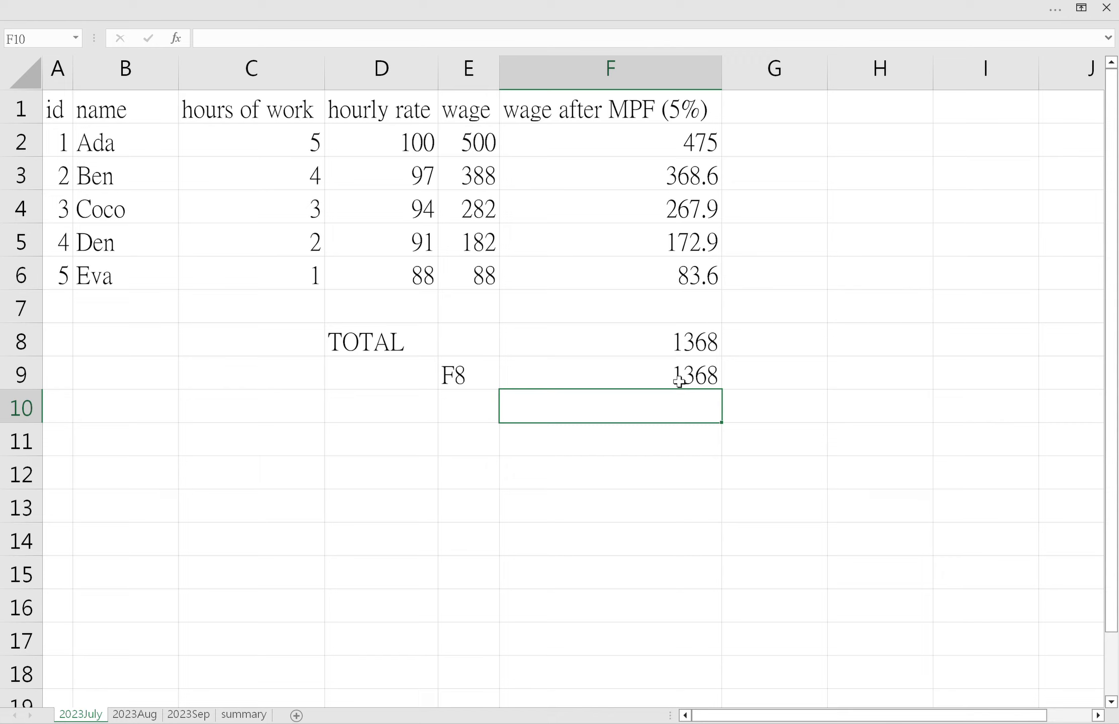
left_click(679, 381)
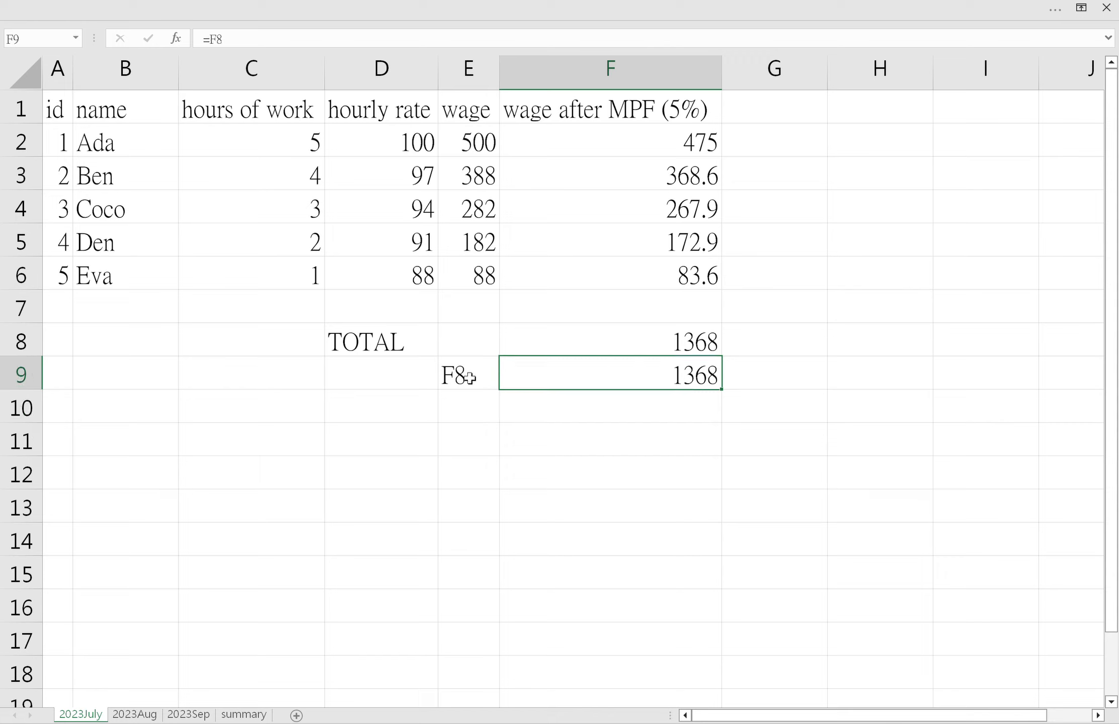
left_click_drag(468, 377, 552, 378)
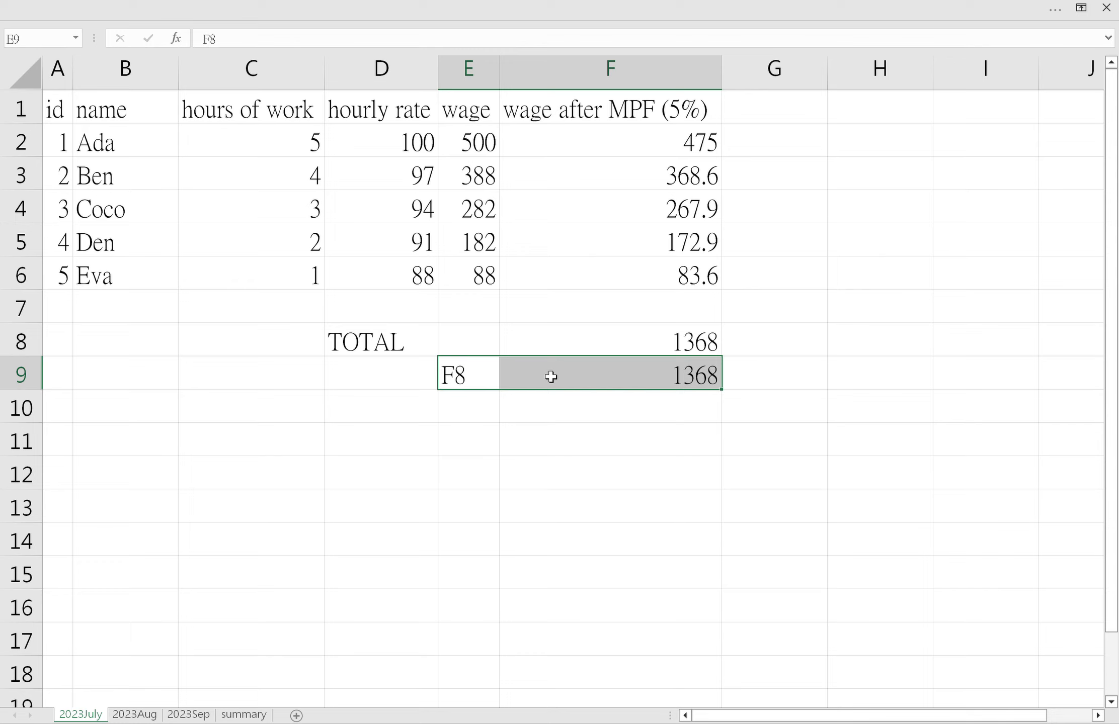
key("Delete")
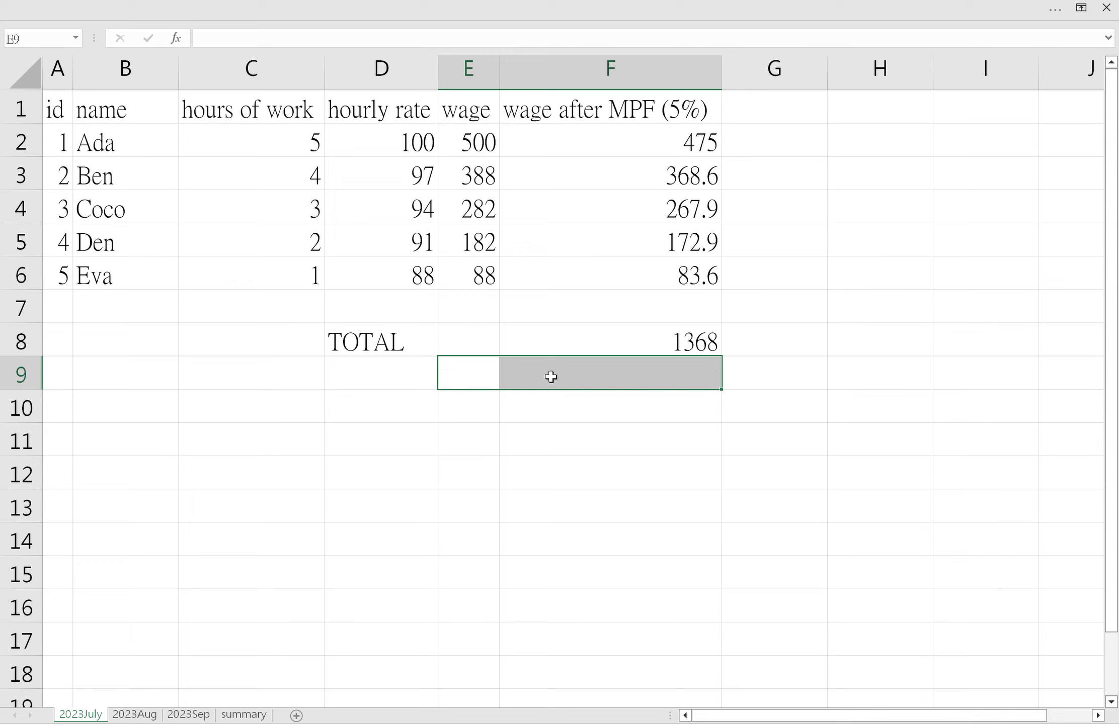
Open the summary sheet and examine the formulas behind the July, Aug and Sep wages
left_click(245, 714)
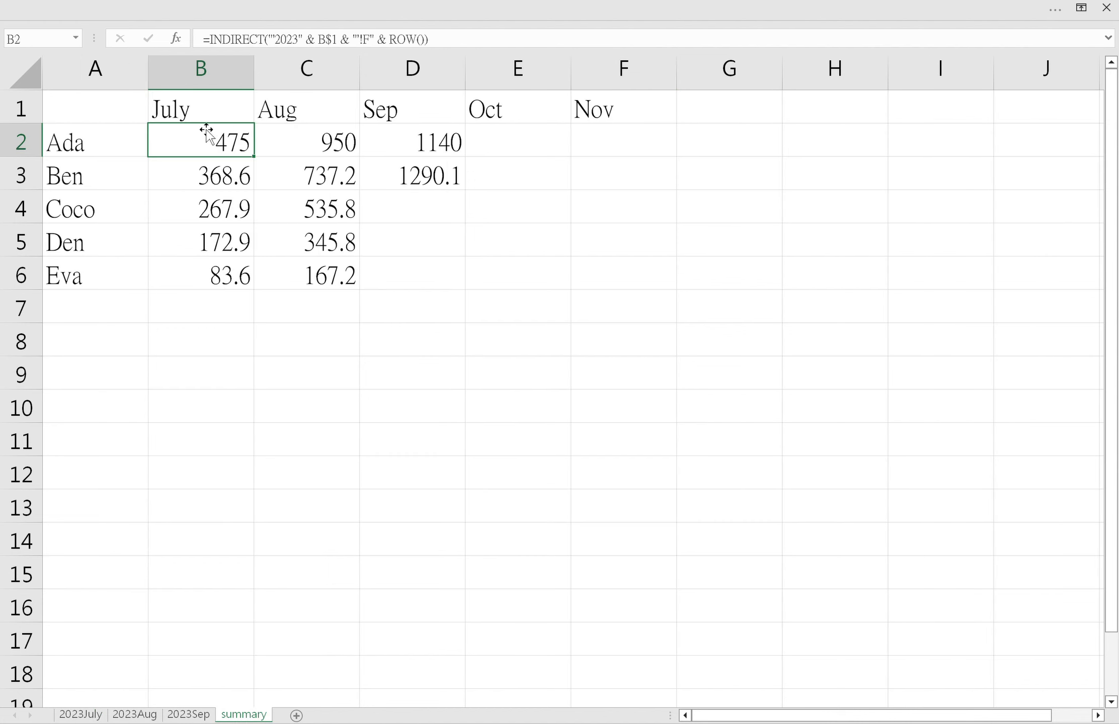
left_click(297, 144)
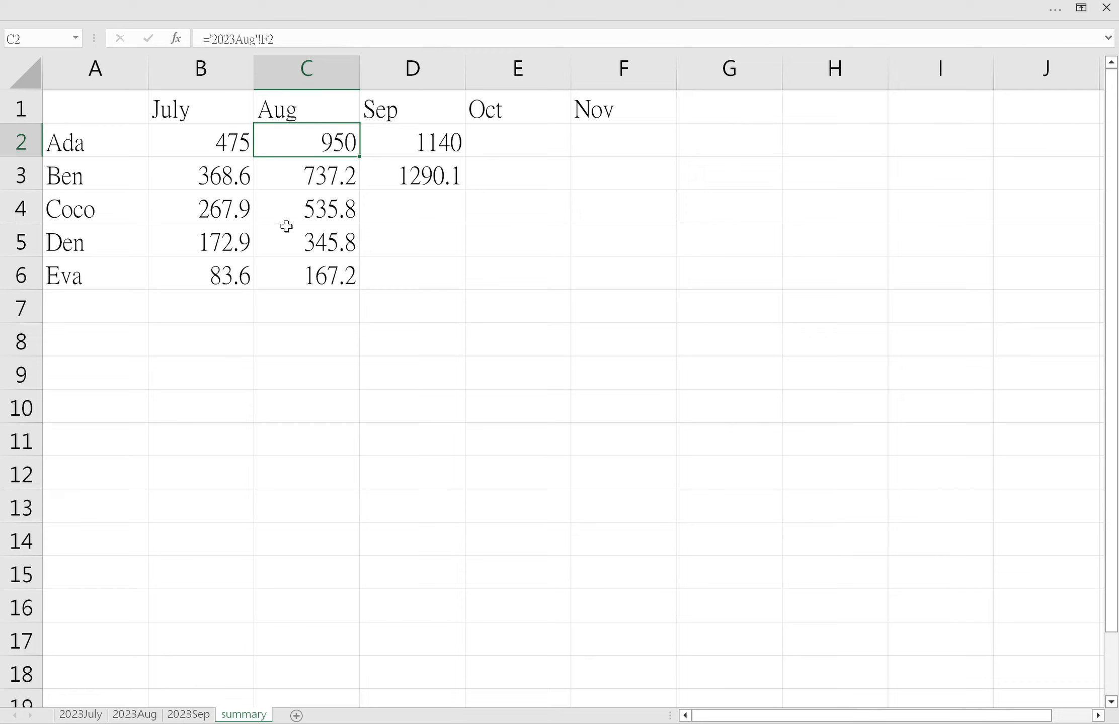
left_click(425, 142)
left_click(335, 154)
left_click(336, 180)
left_click(338, 211)
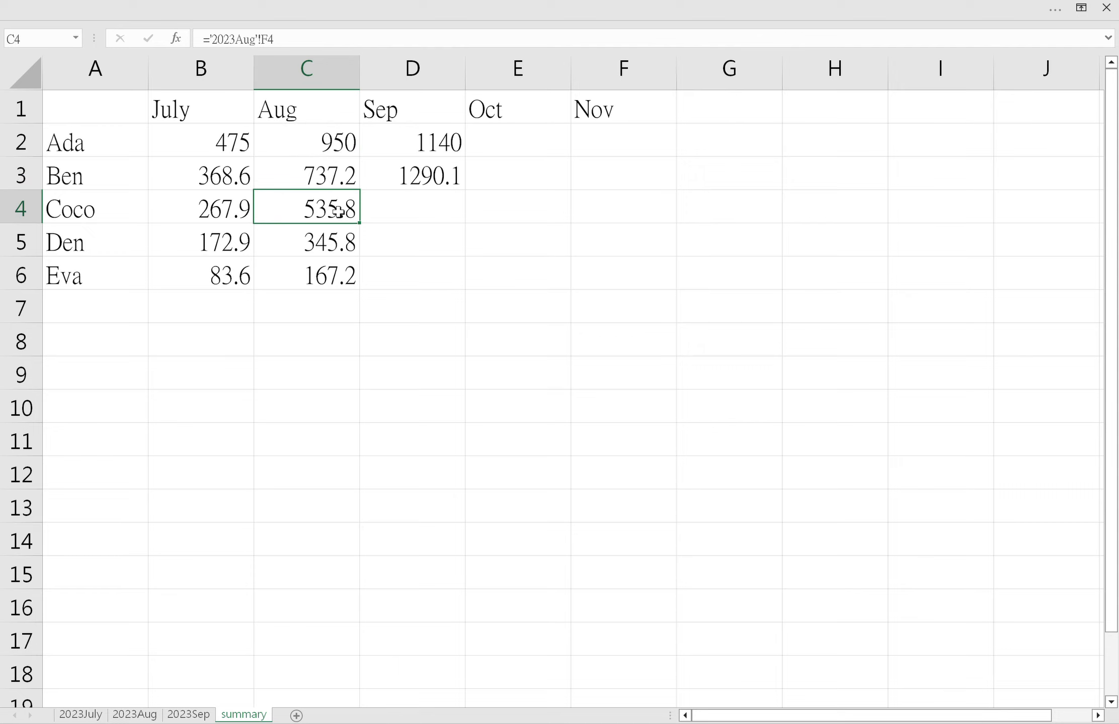
left_click(331, 149)
Replace the formula in B2 of the summary sheet with the direct reference ='2023July'!F2
left_click(246, 147)
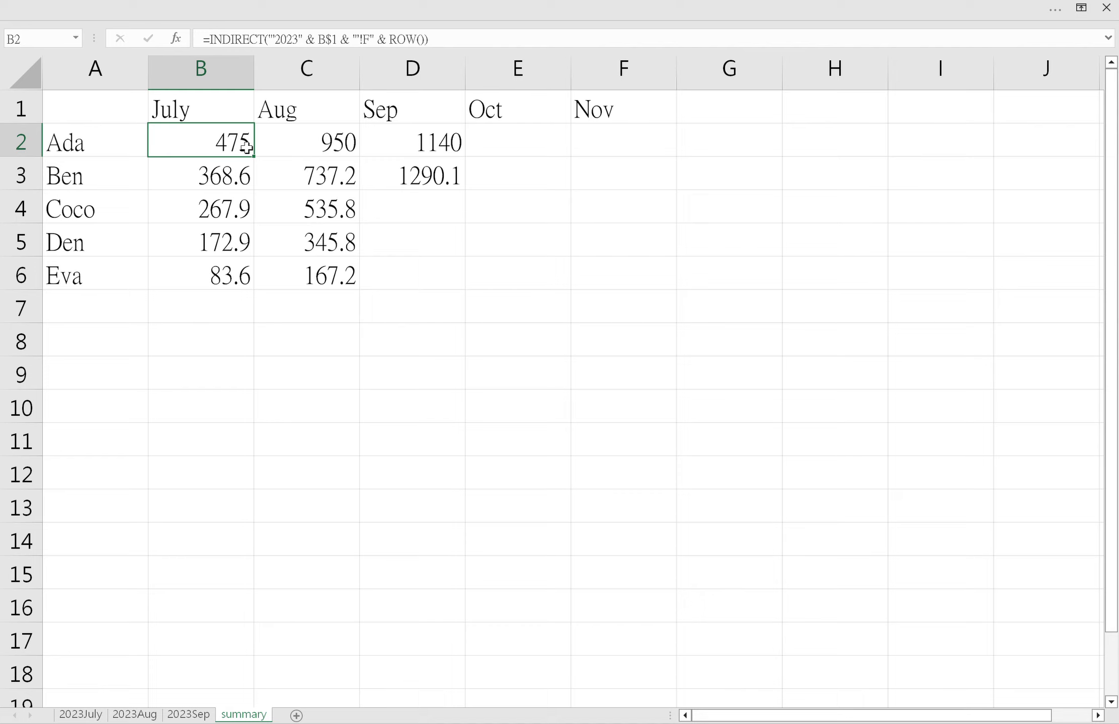
type("=")
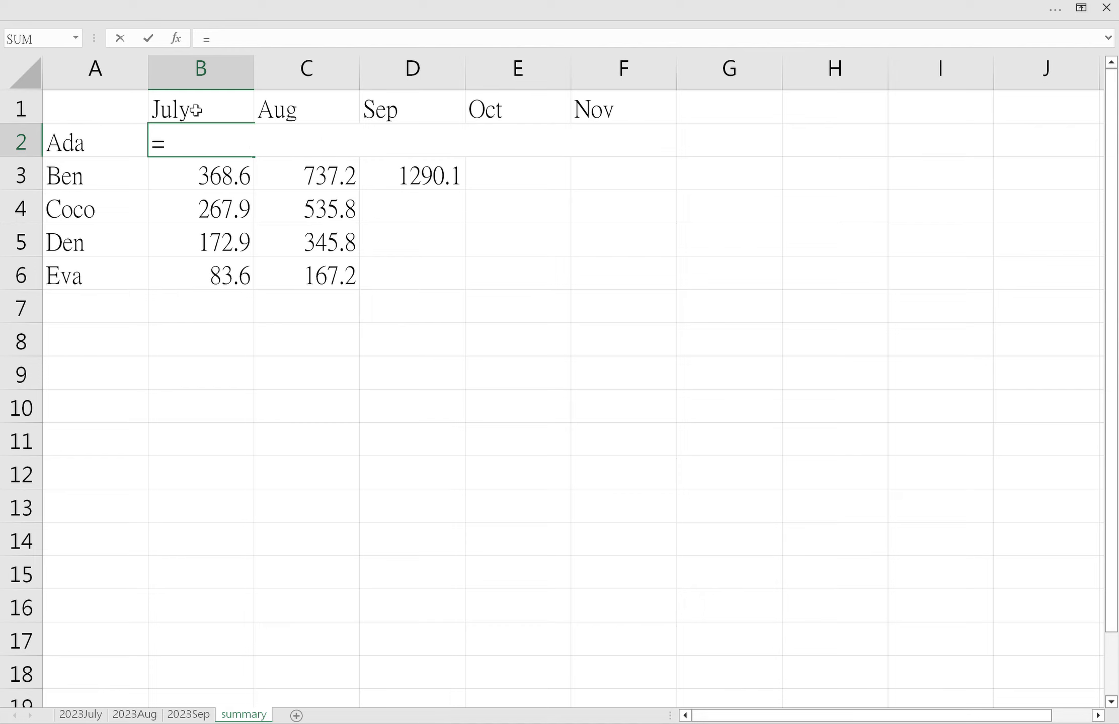
left_click(82, 715)
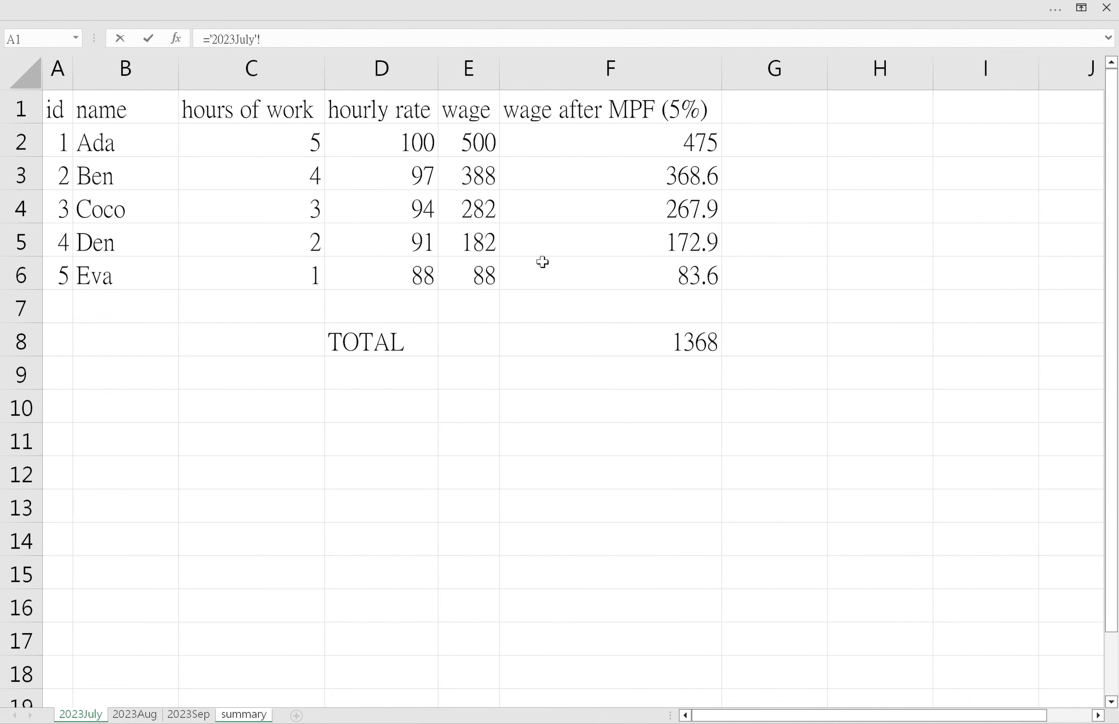
left_click(613, 141)
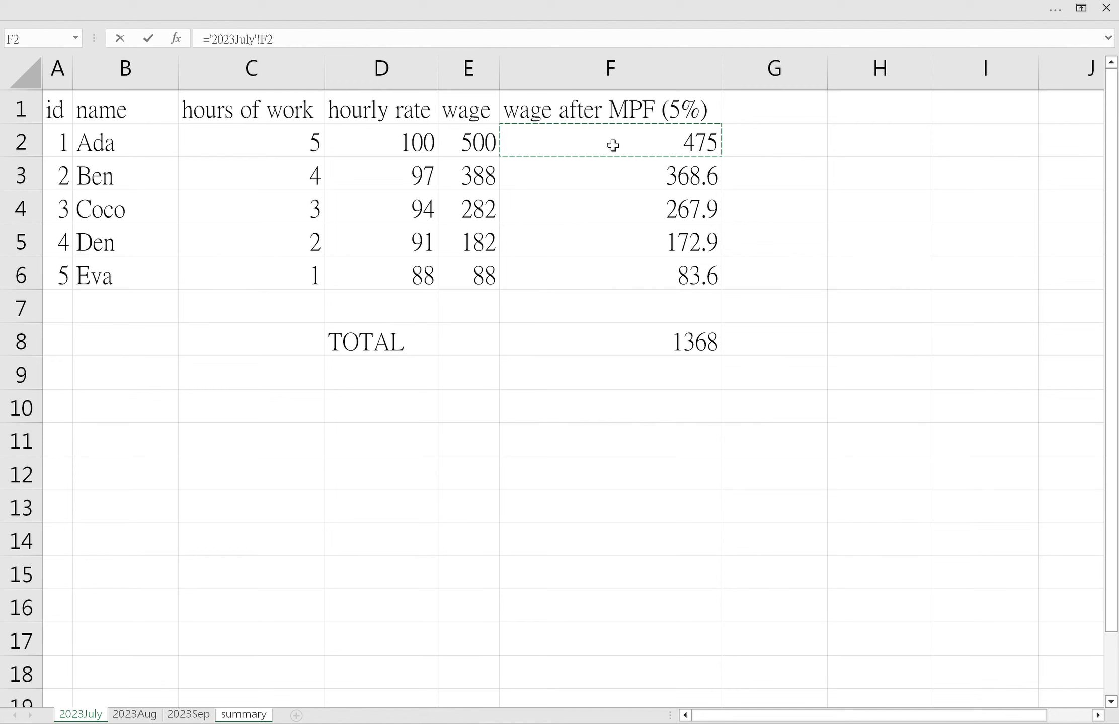
key("Return")
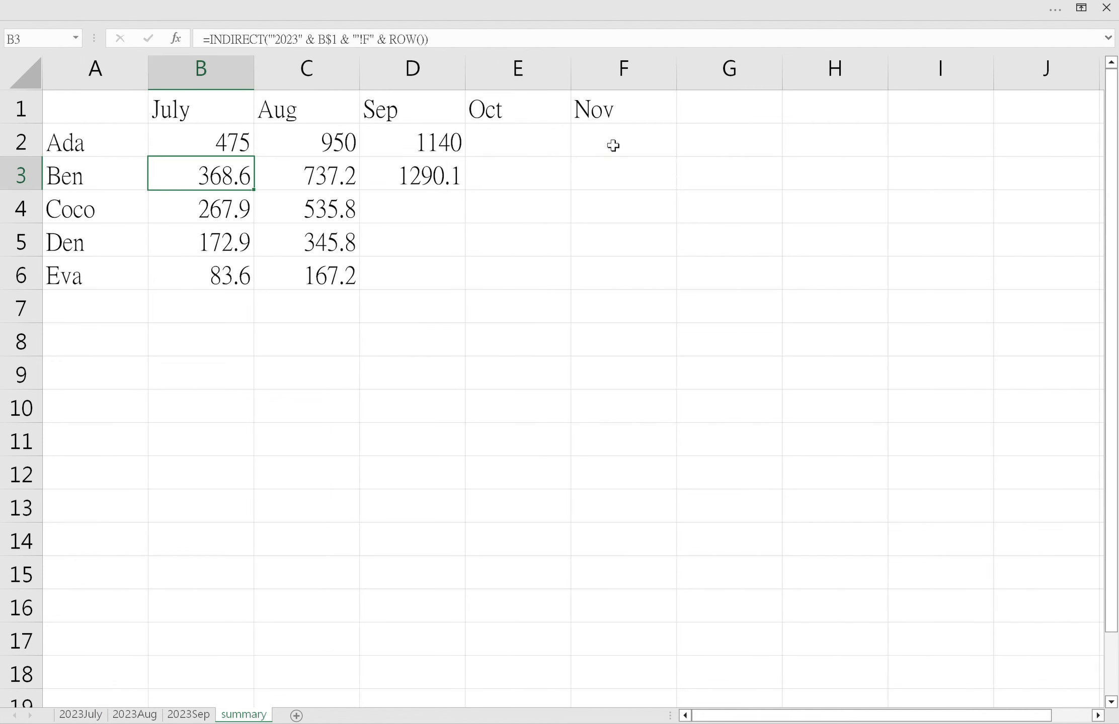
Fill the direct reference in B2 down the July column to B6 and check the formula in B3
left_click(233, 145)
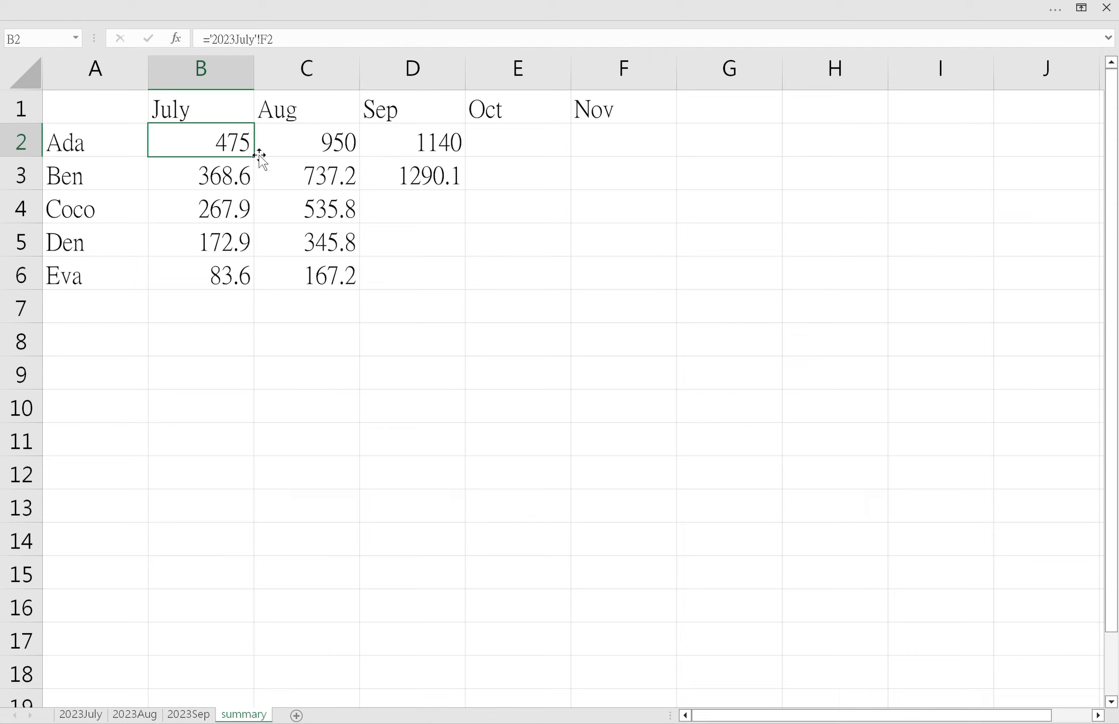
double_click(254, 157)
left_click(244, 178)
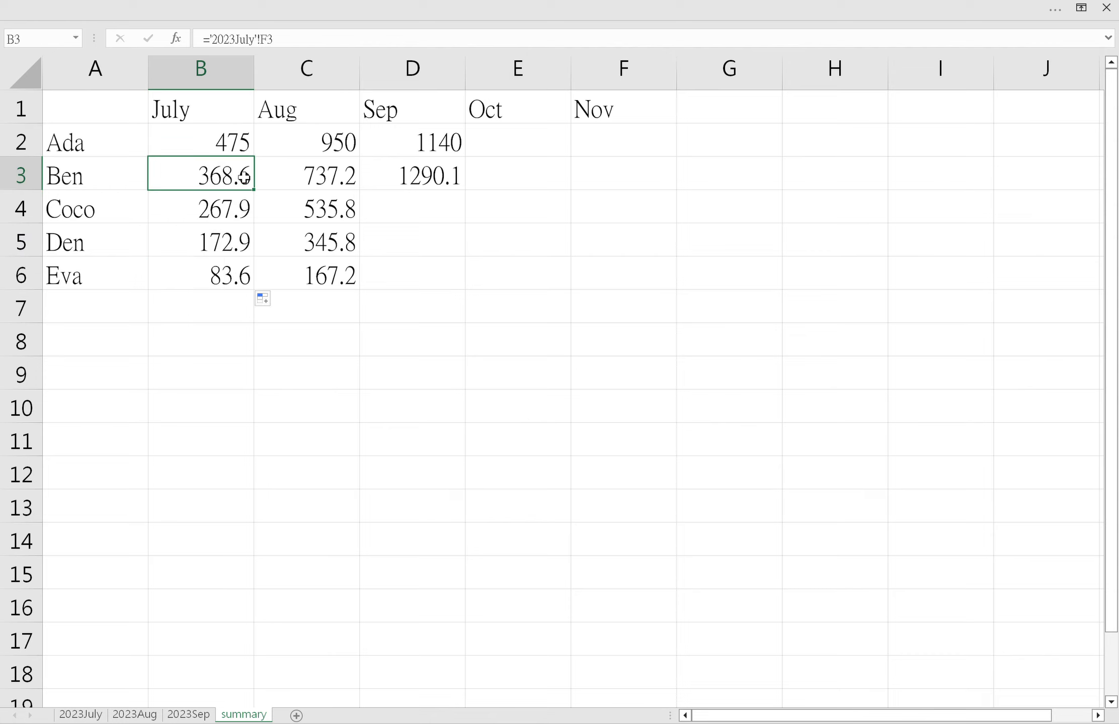
Compare the direct sheet references in the Aug column with the INDIRECT formulas in the Sep column
left_click(331, 176)
left_click(407, 149)
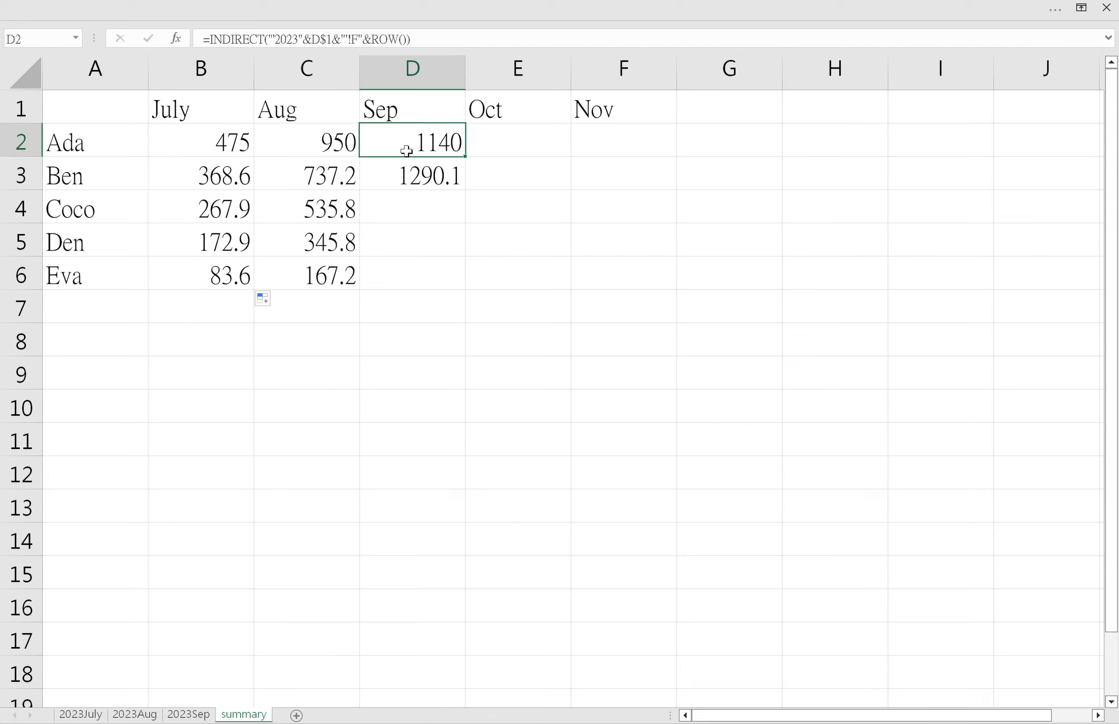
left_click(415, 186)
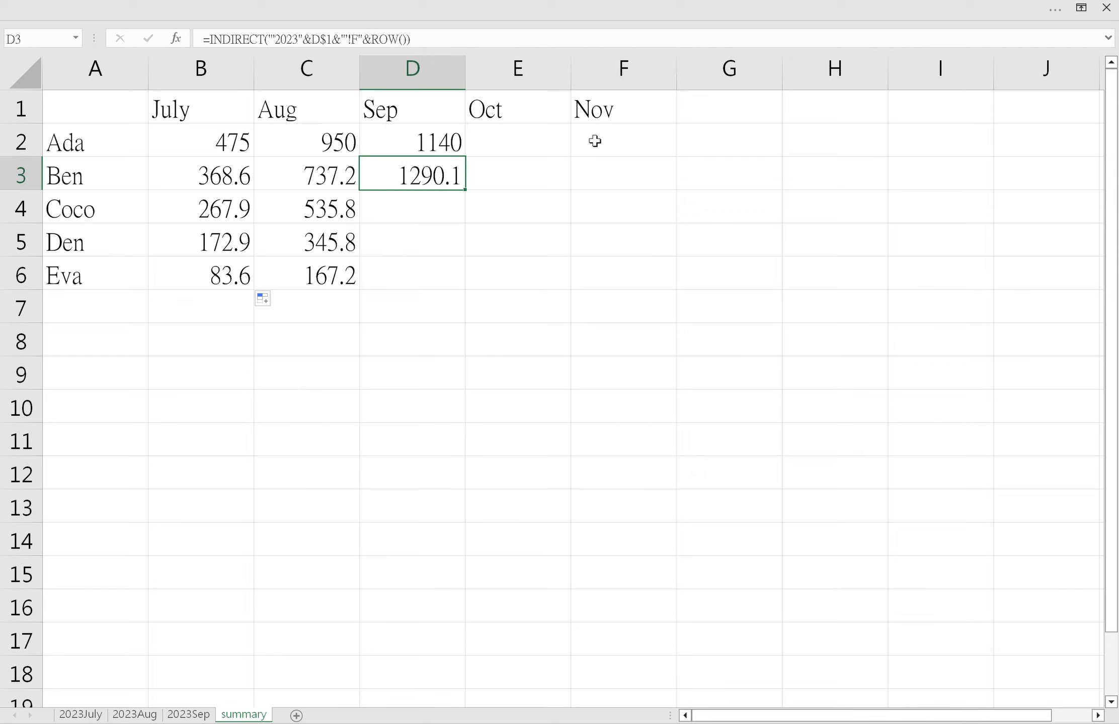
left_click(320, 145)
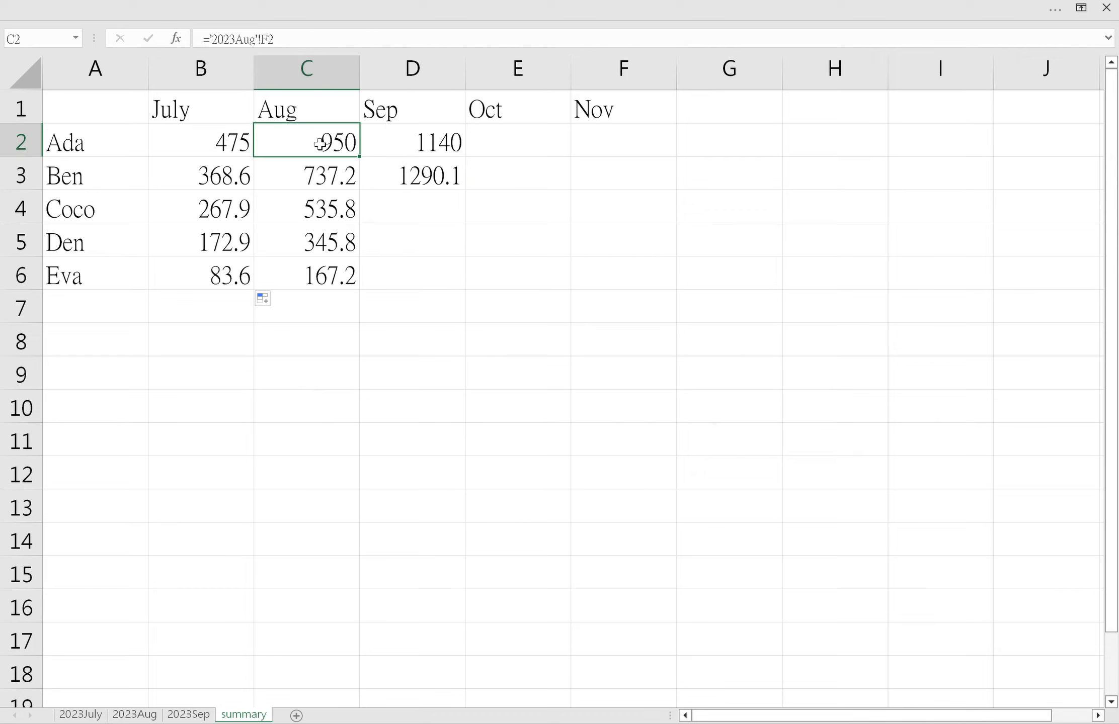
left_click(400, 145)
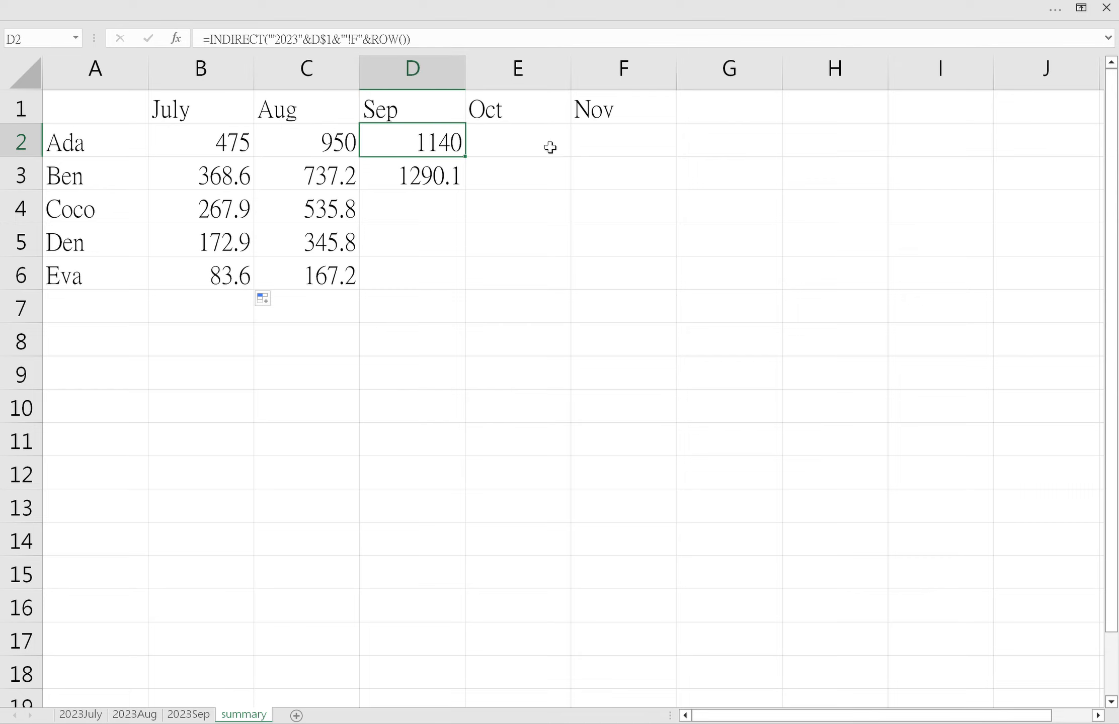
left_click(343, 146)
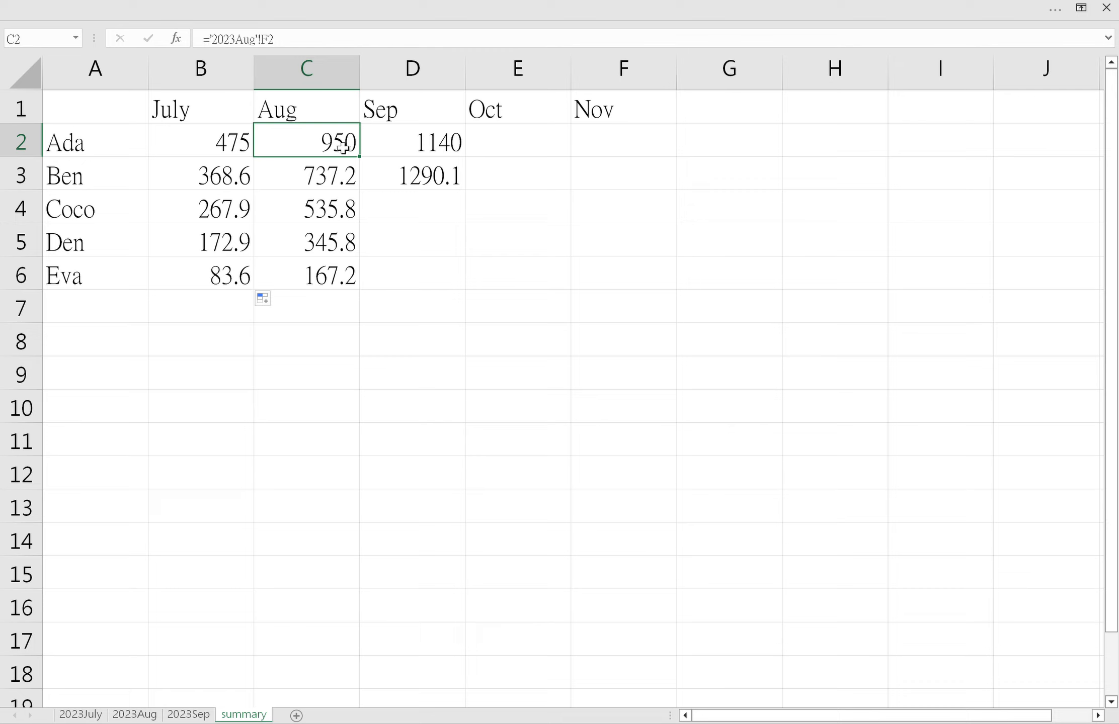
left_click(242, 145)
left_click(301, 141)
Replace the whole argument of the INDIRECT formula in B2 with the text "2023"
left_click(203, 151)
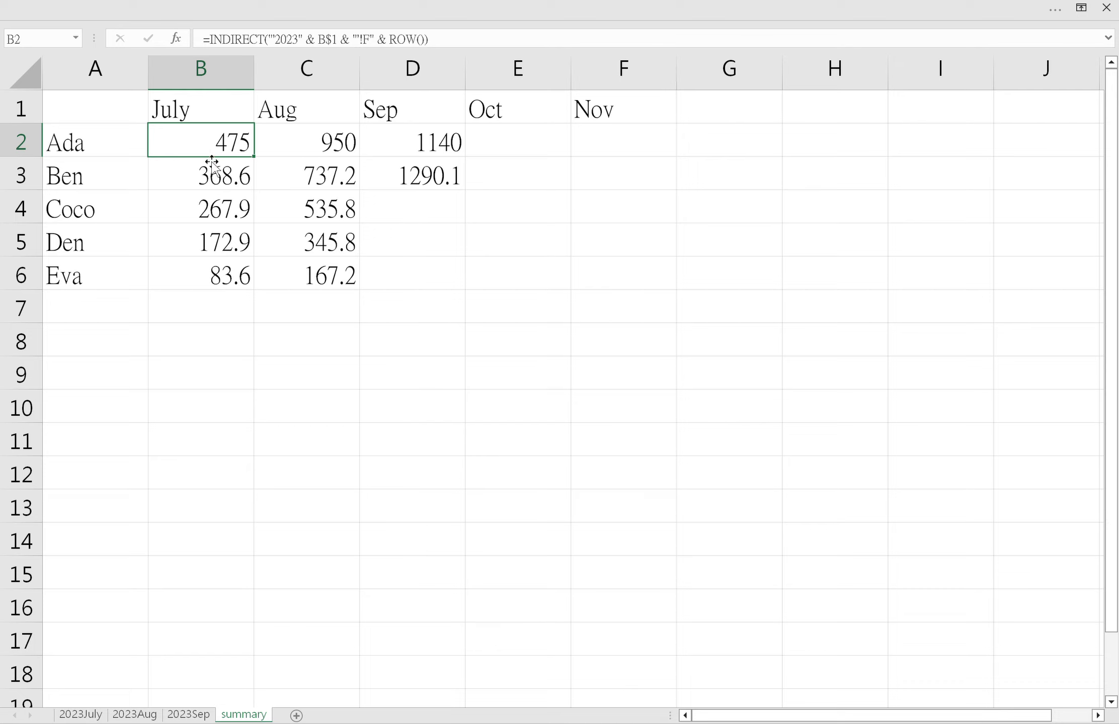
left_click(275, 49)
left_click_drag(275, 49, 433, 46)
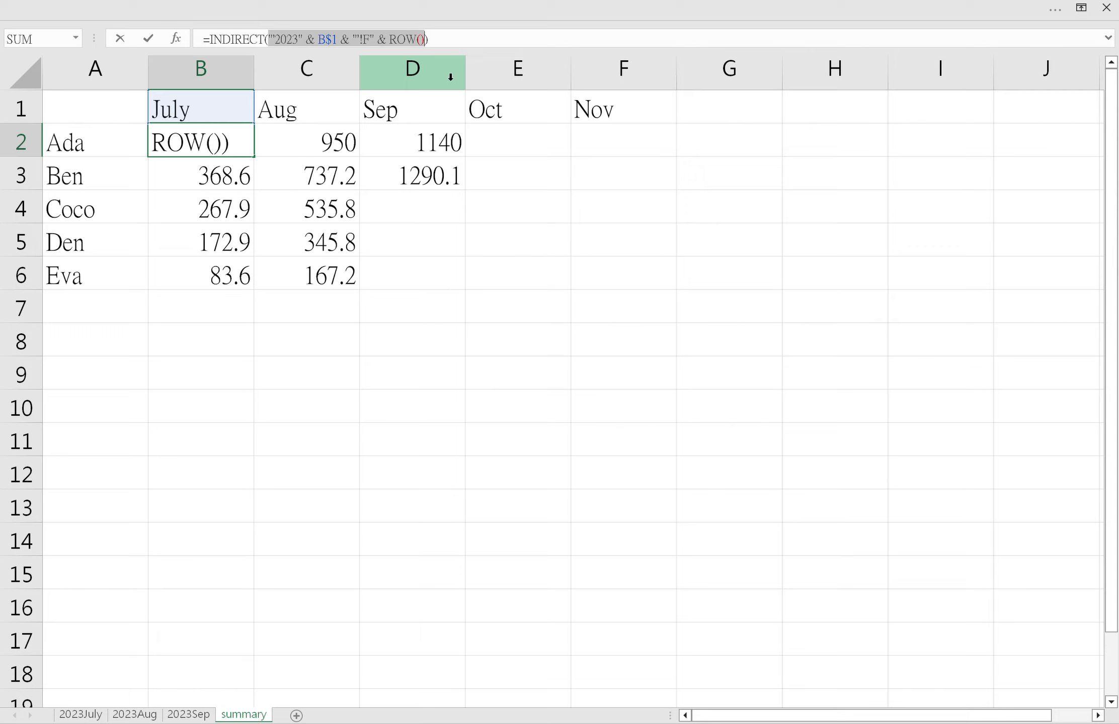
key("BackSpace")
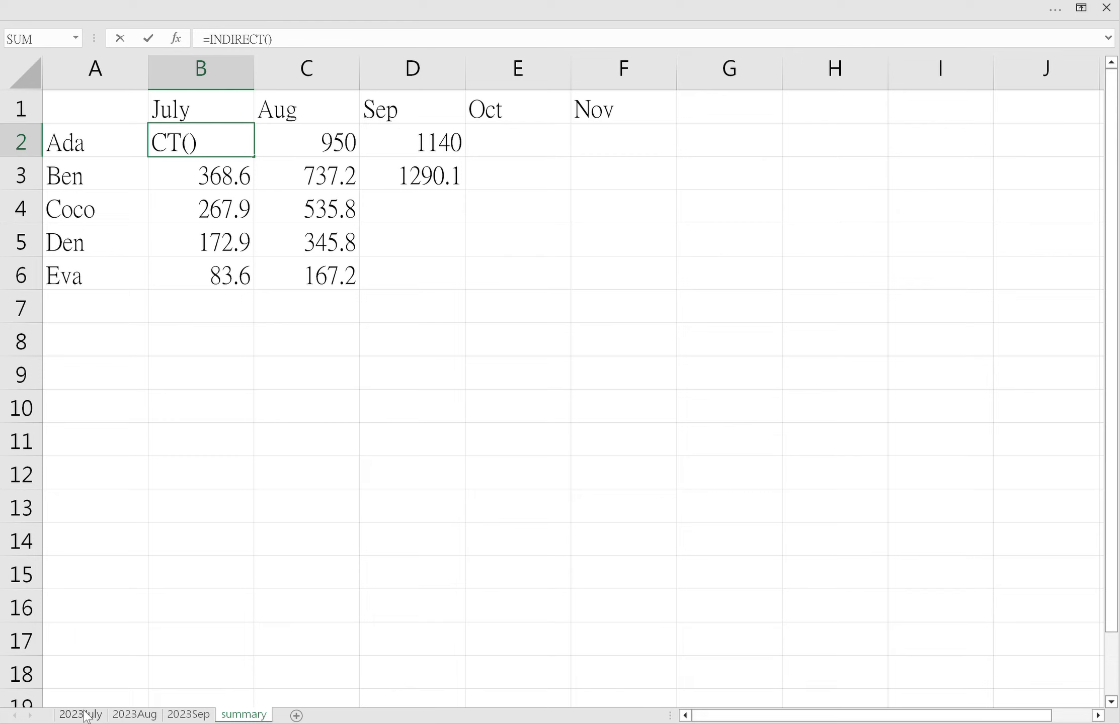
type("\"\"")
type("2023")
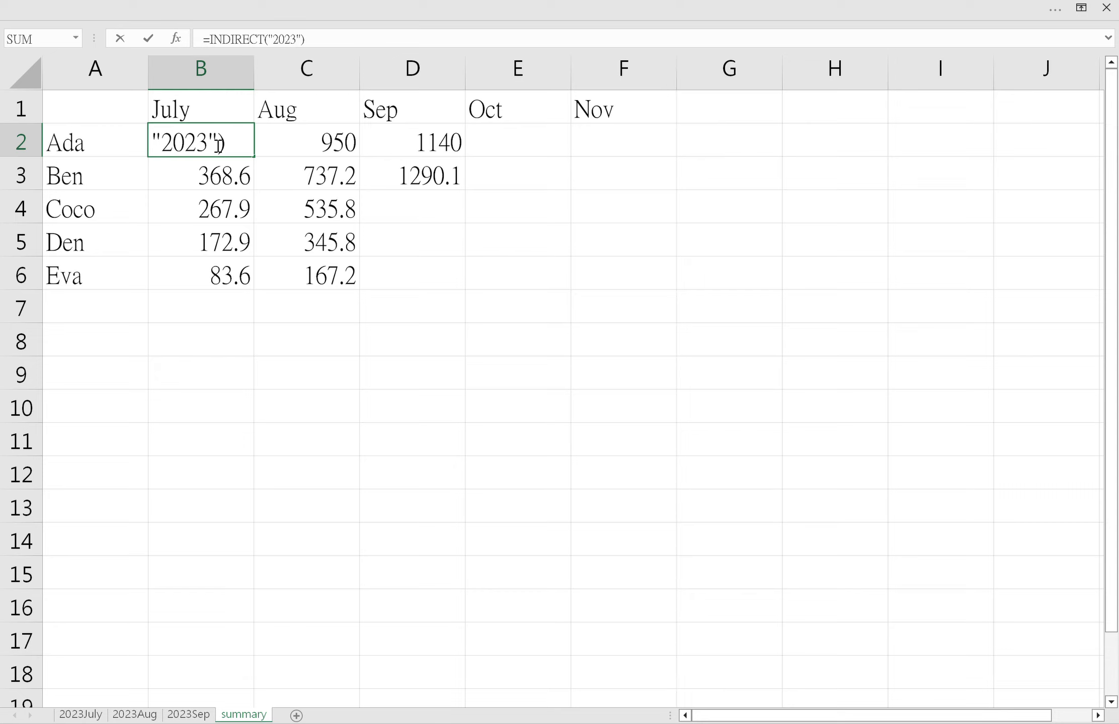
Join the month header to "2023" in B2's INDIRECT formula with & and the row-locked reference B$1
left_click(218, 146)
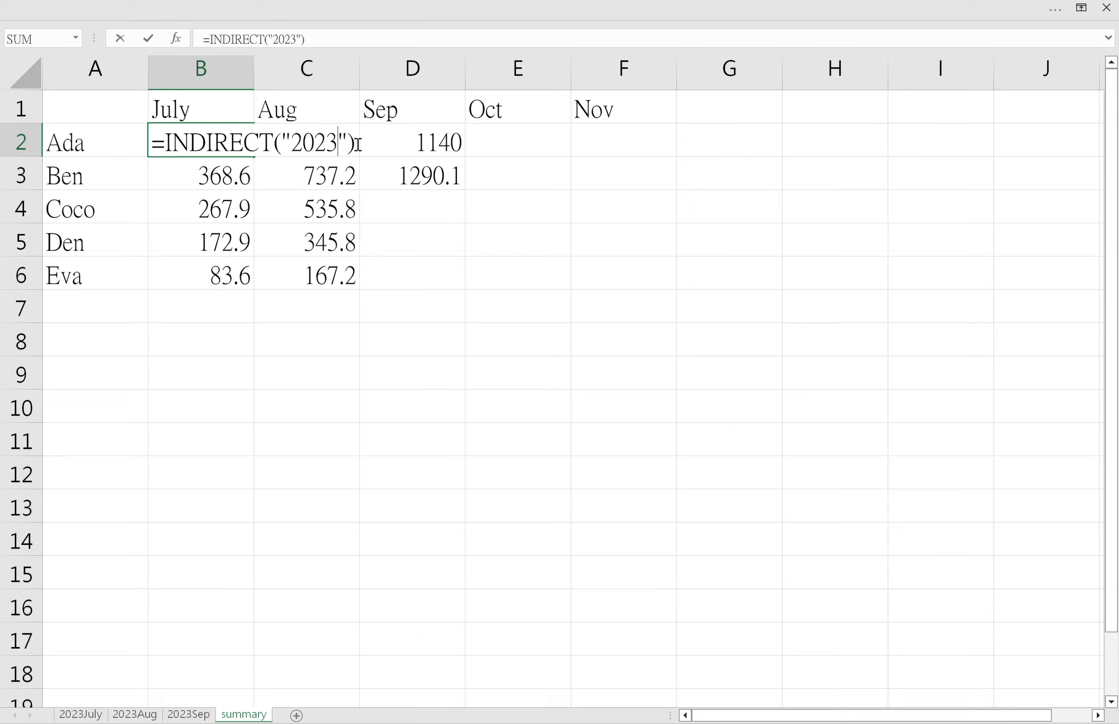
key("Right")
type("&")
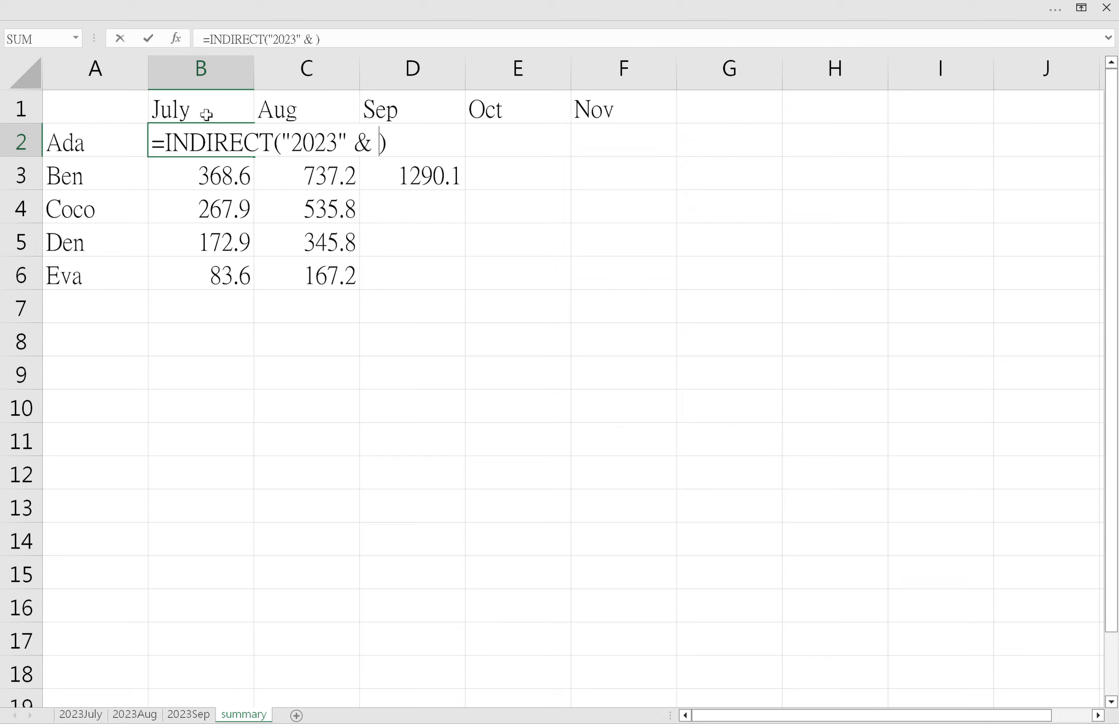
type("B1")
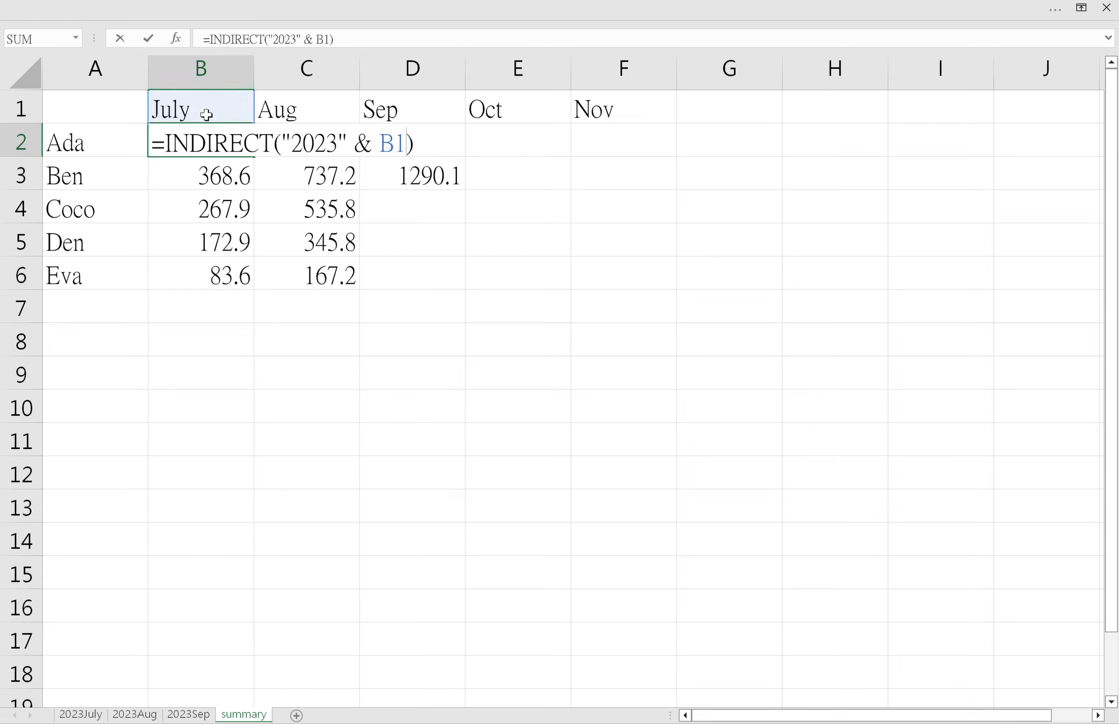
key("F4")
key("F4")
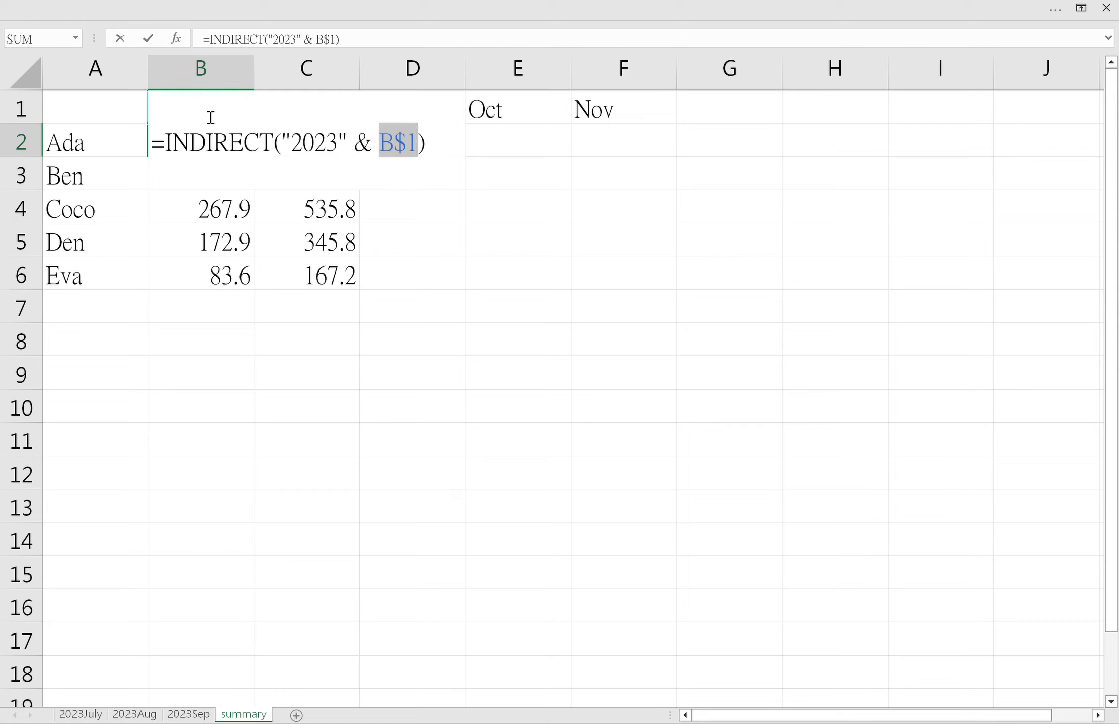
key("Right")
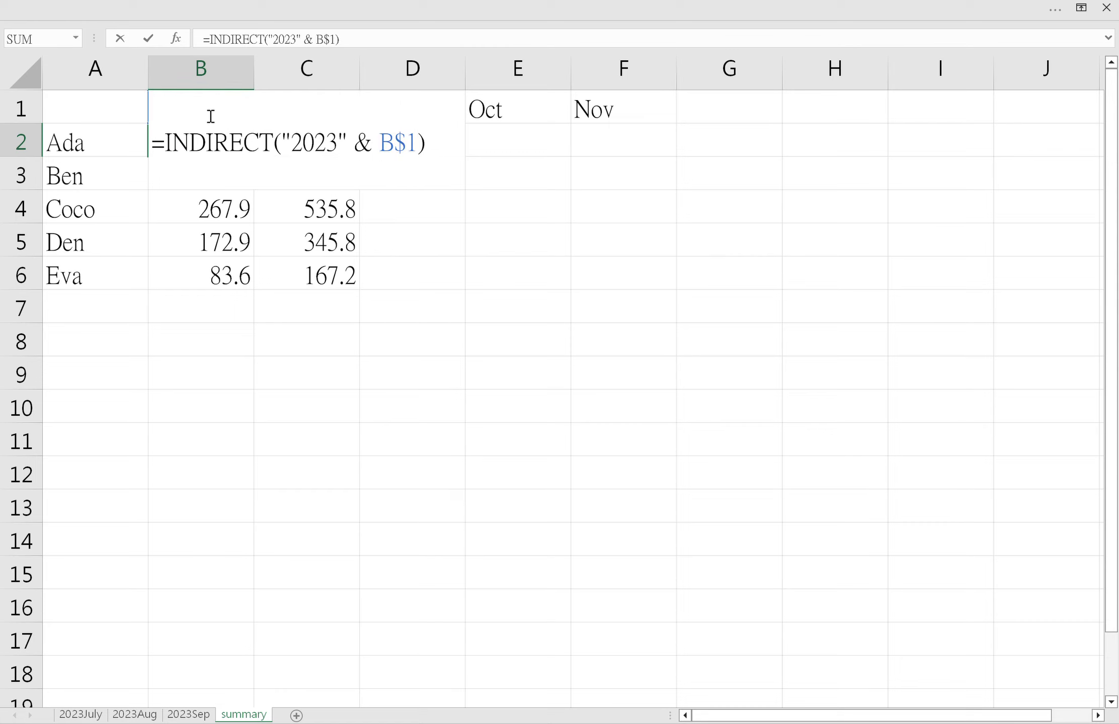
Append & "!F2" to complete the INDIRECT formula in B2, and fill it down the July column to B6
type("& \"")
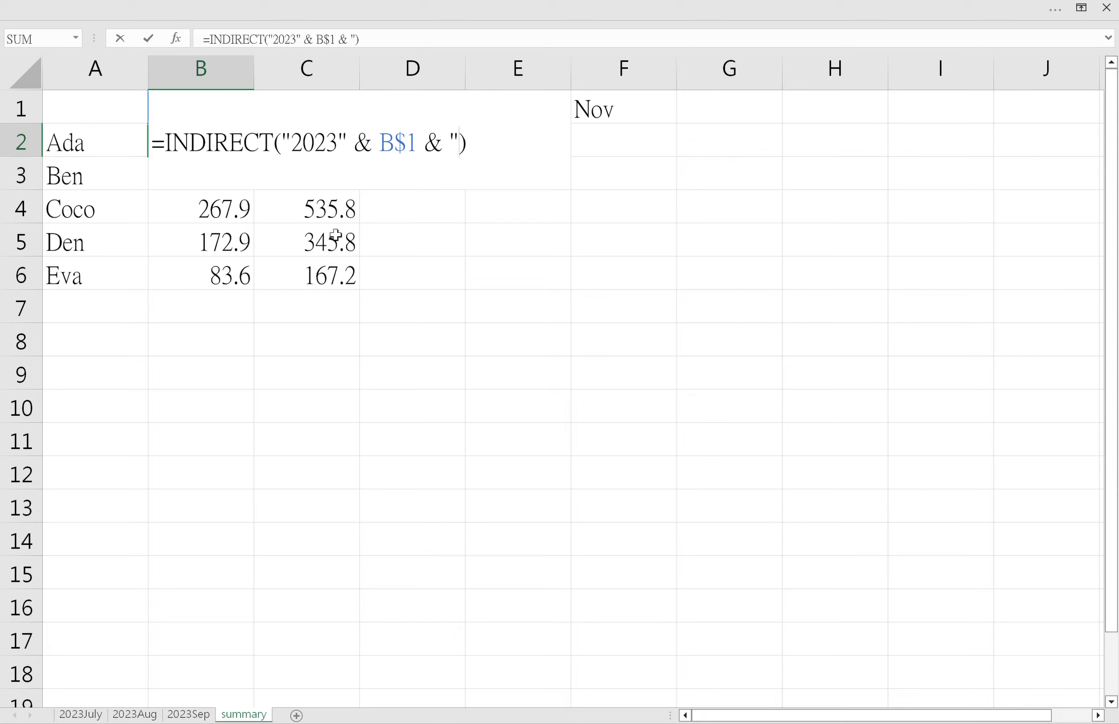
type("!")
type("F")
type("2\"")
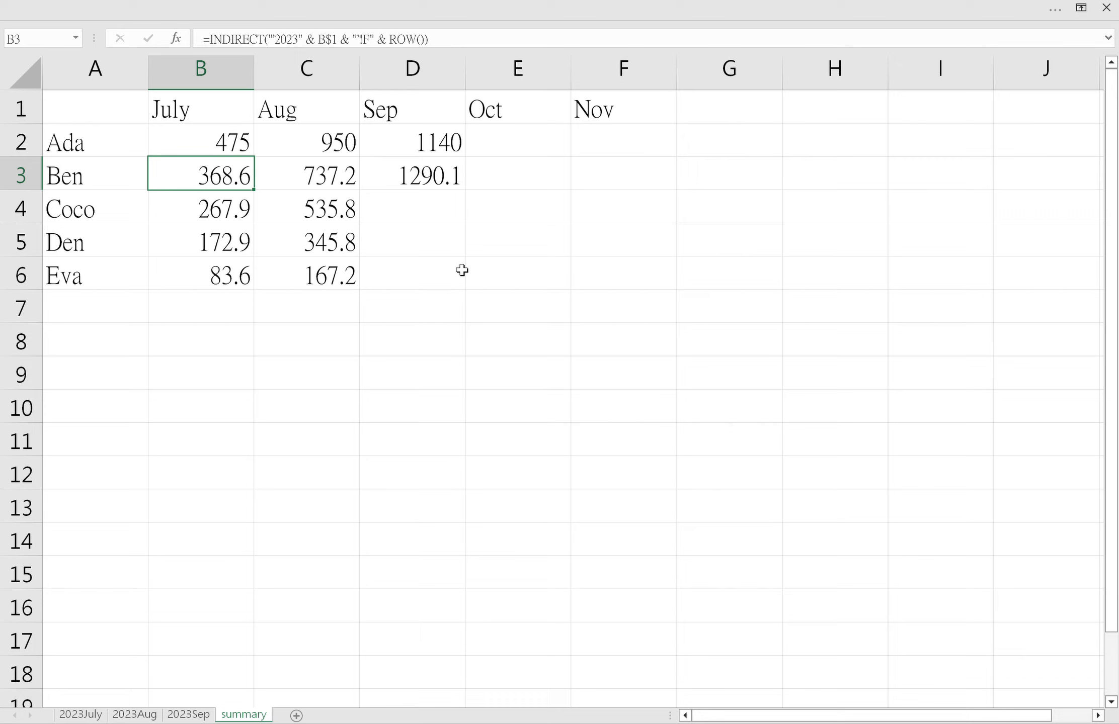
left_click(225, 145)
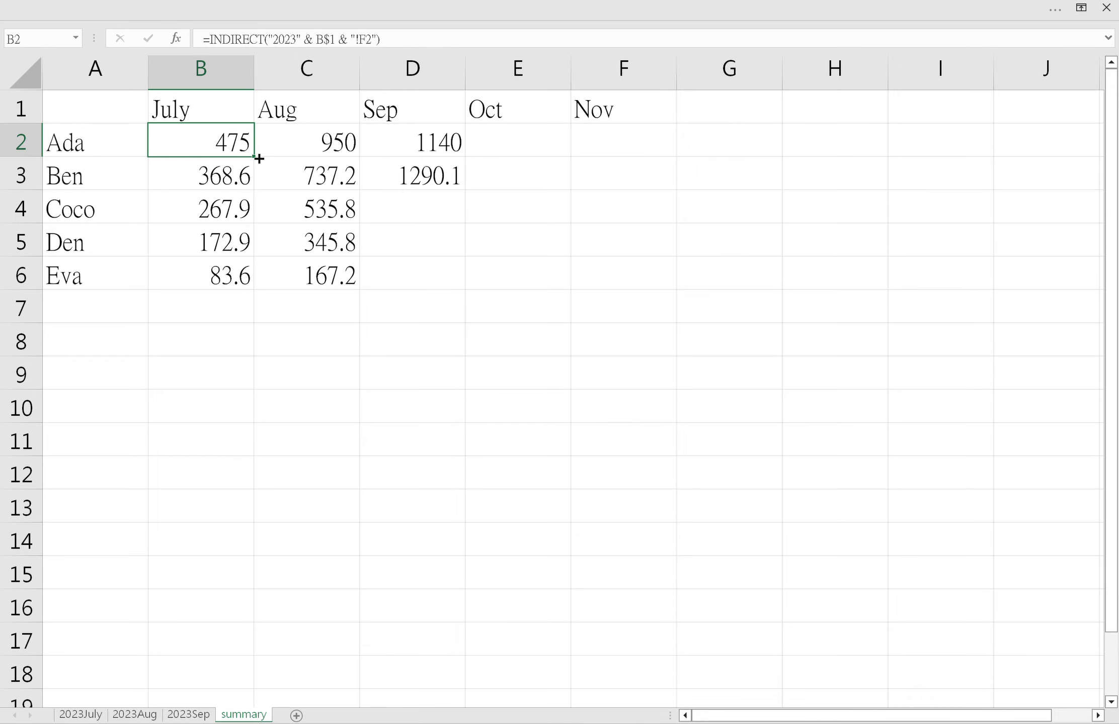
left_click_drag(259, 159, 247, 309)
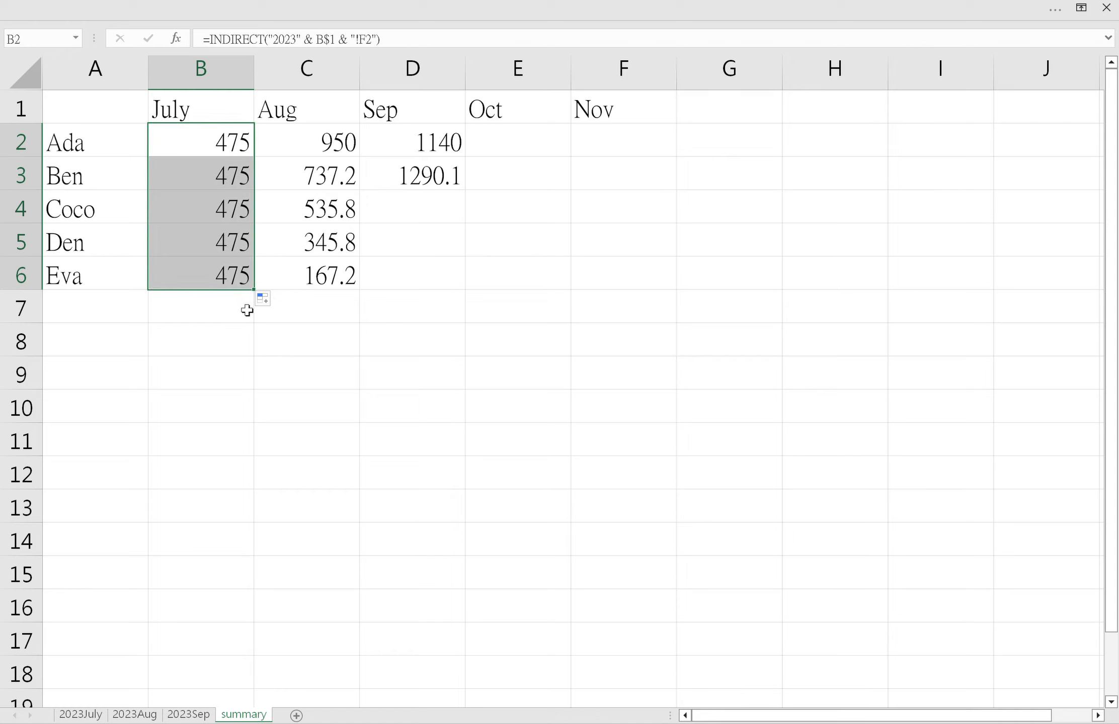
Examine the "!F2" part of the filled July formulas against the wage after MPF cells F3 and F4 on the 2023July sheet
left_click(234, 147)
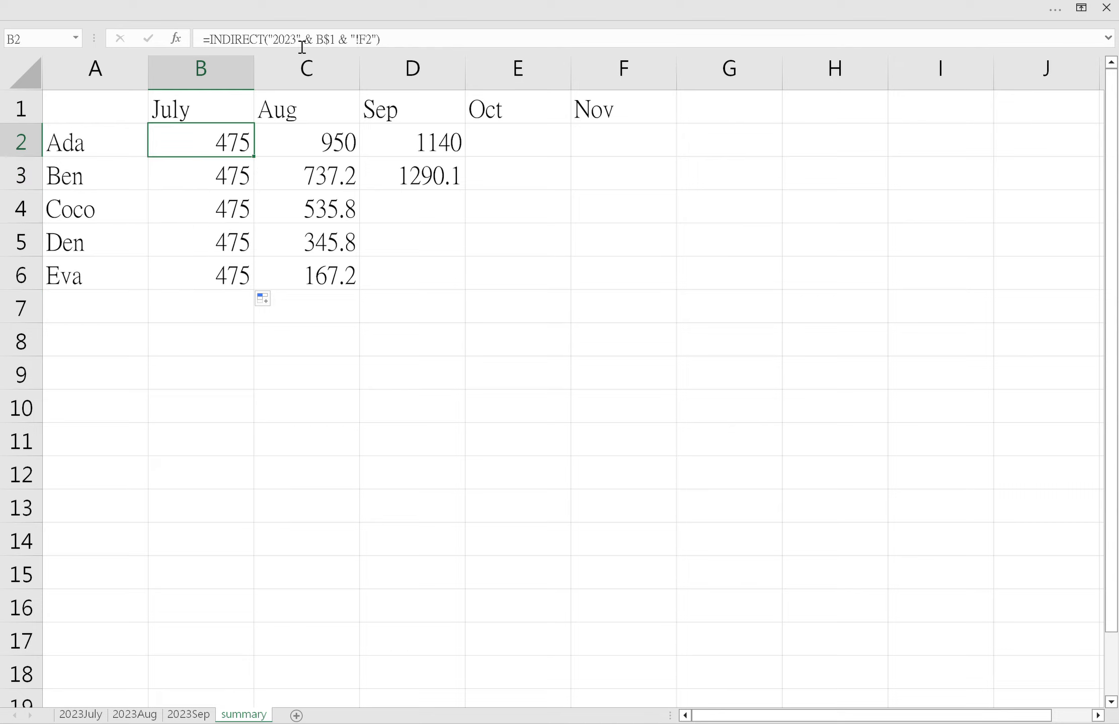
left_click(359, 49)
left_click_drag(359, 49, 380, 48)
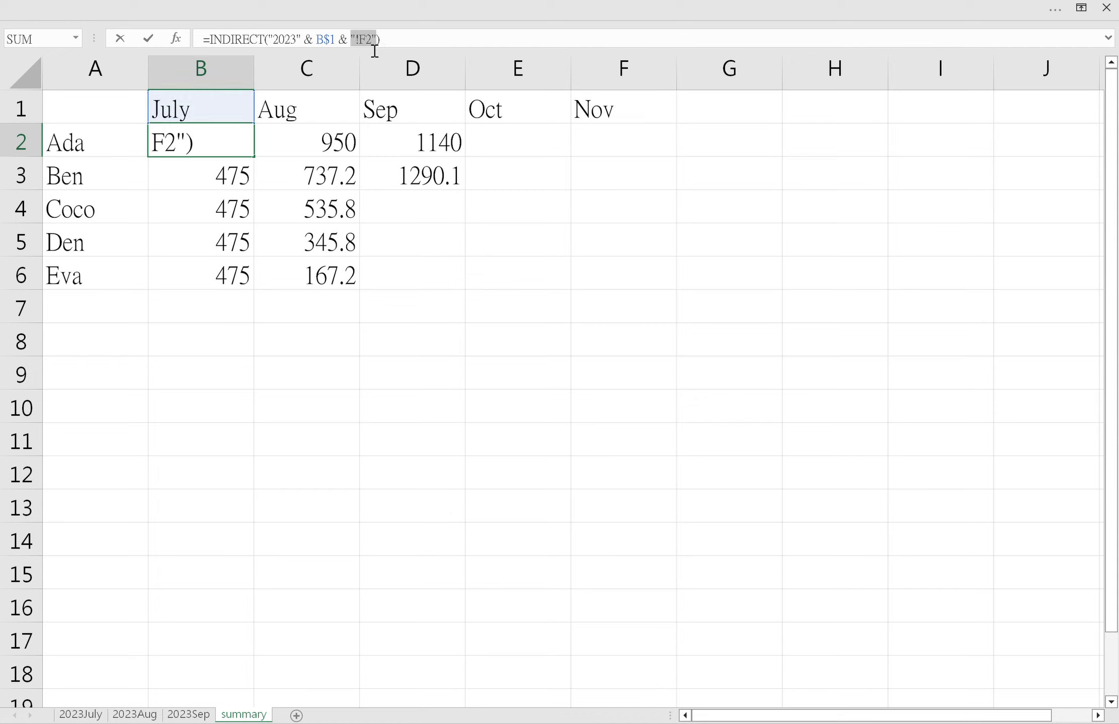
key("Escape")
left_click(212, 182)
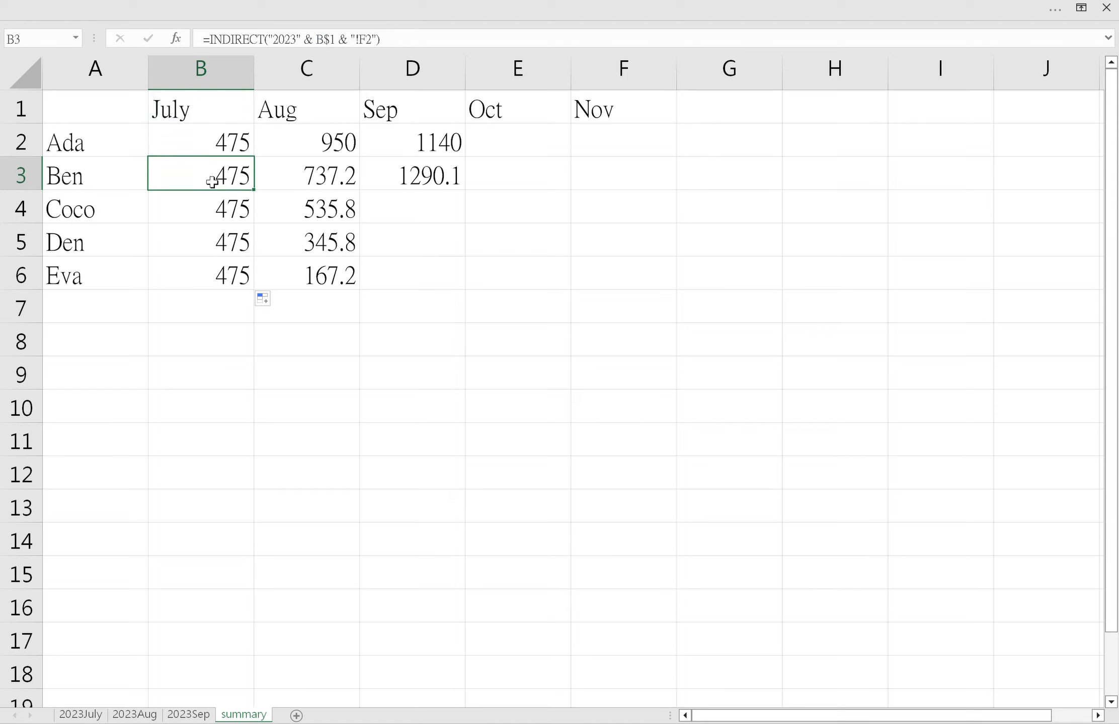
left_click(218, 199)
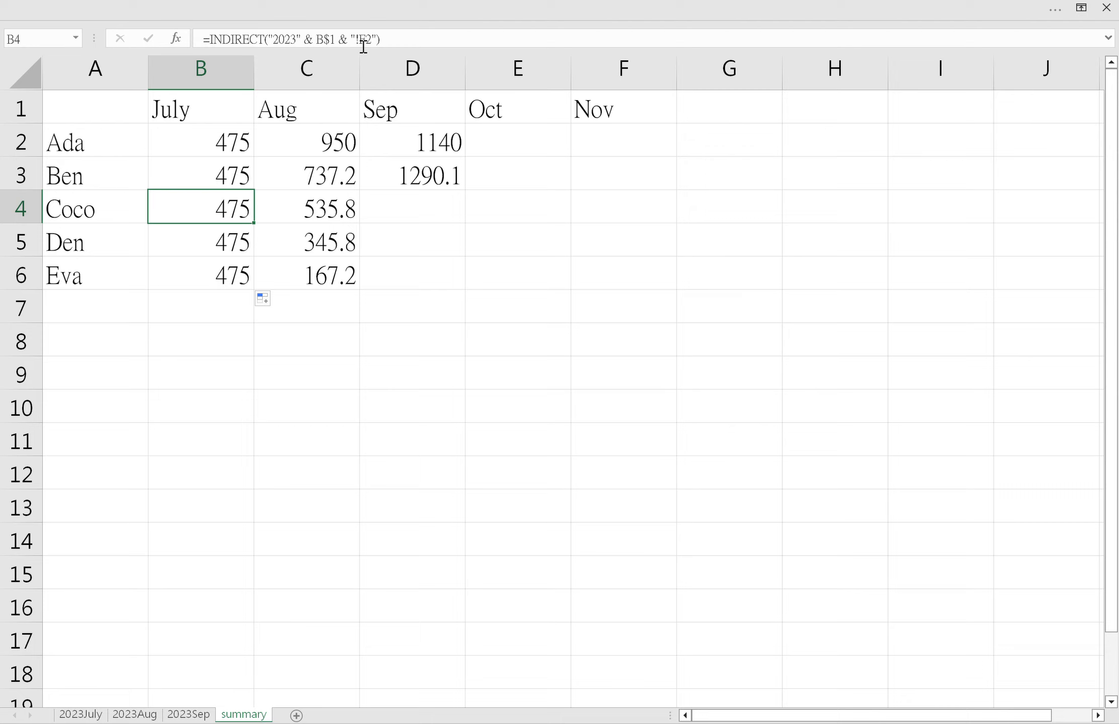
left_click(213, 178)
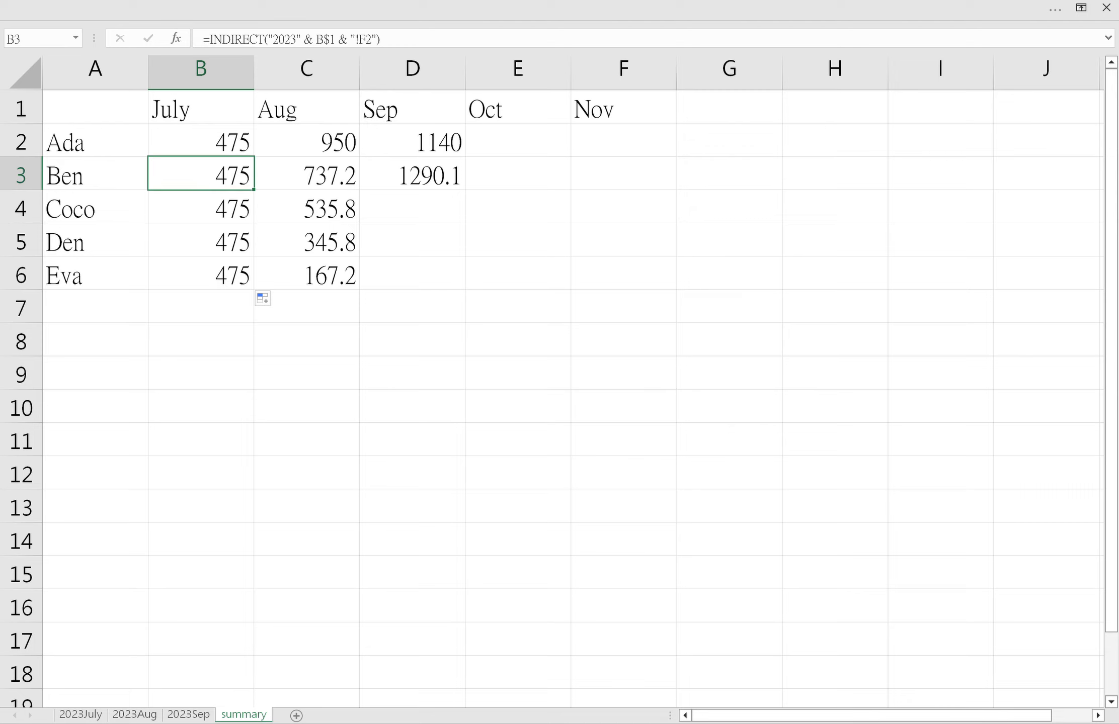
left_click(83, 714)
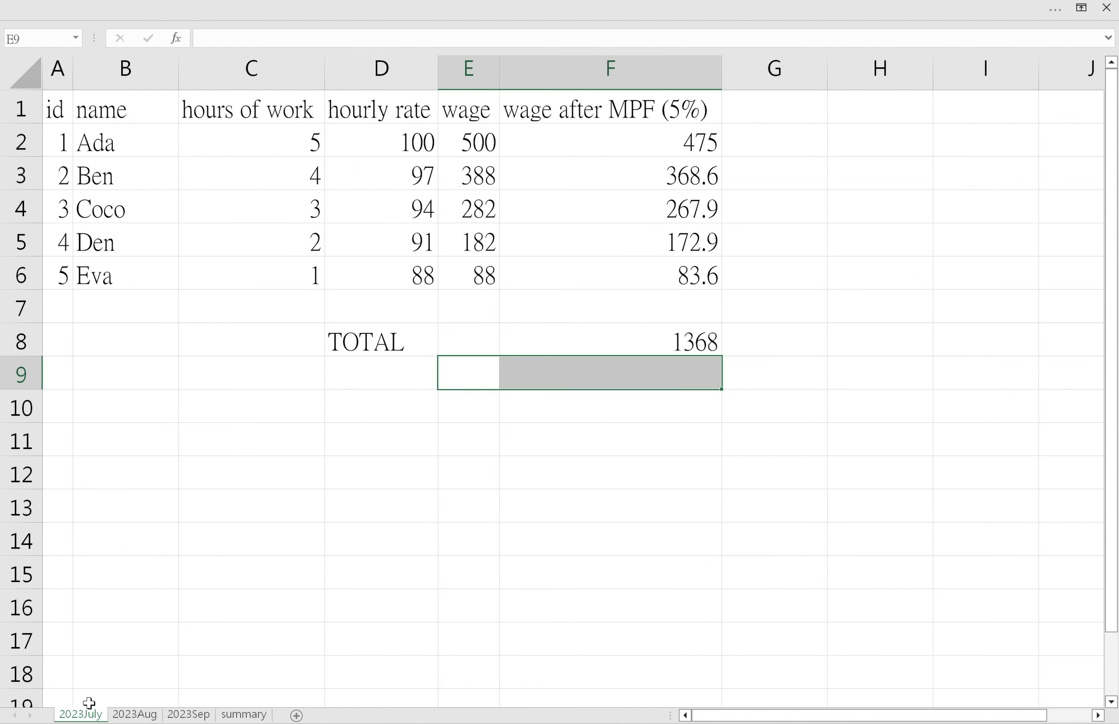
left_click(622, 184)
left_click(627, 215)
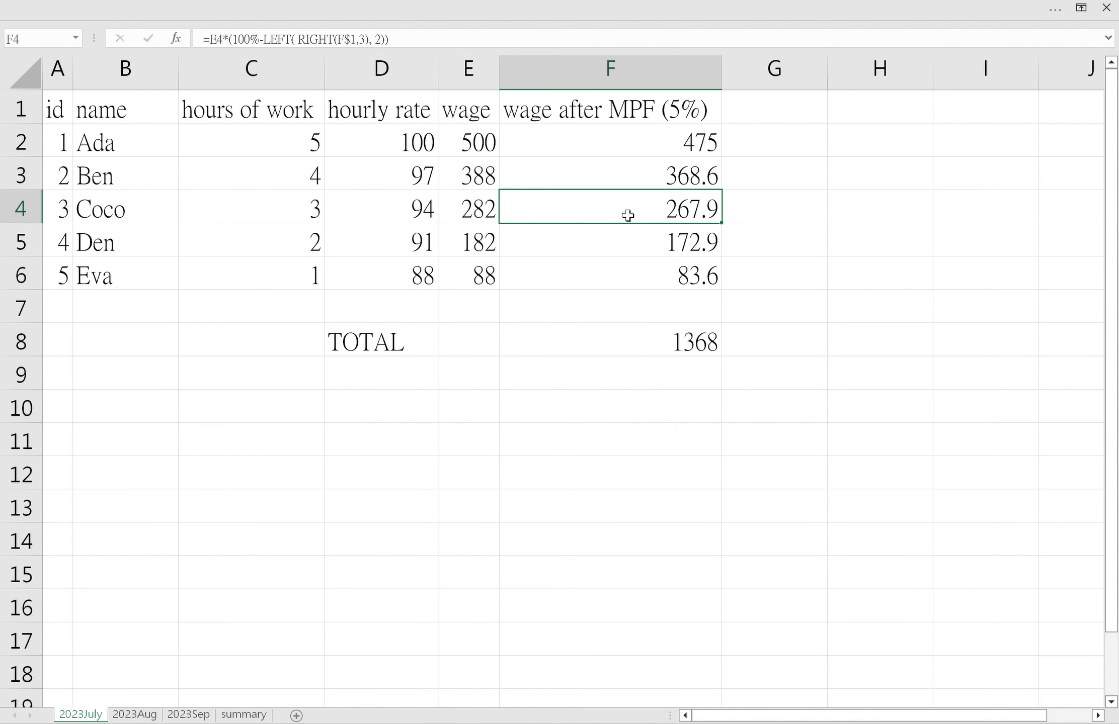
Replace the fixed row number in the summary sheet's B2 INDIRECT formula so it ends with "!F" & ROW()
left_click(252, 713)
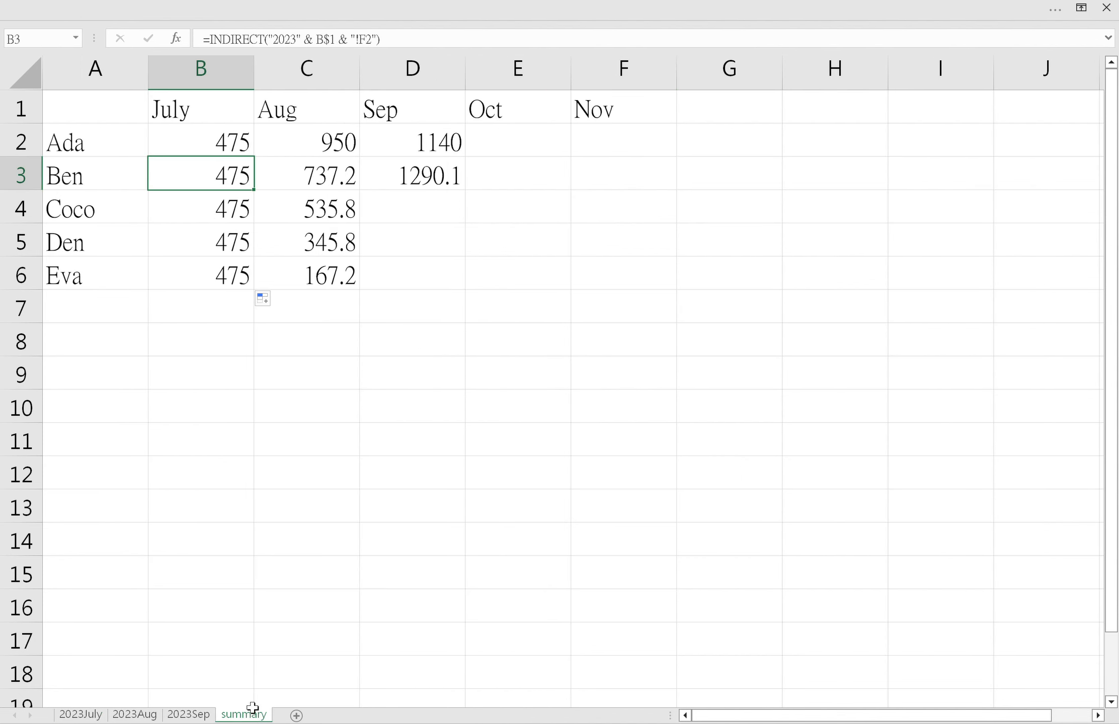
left_click(244, 133)
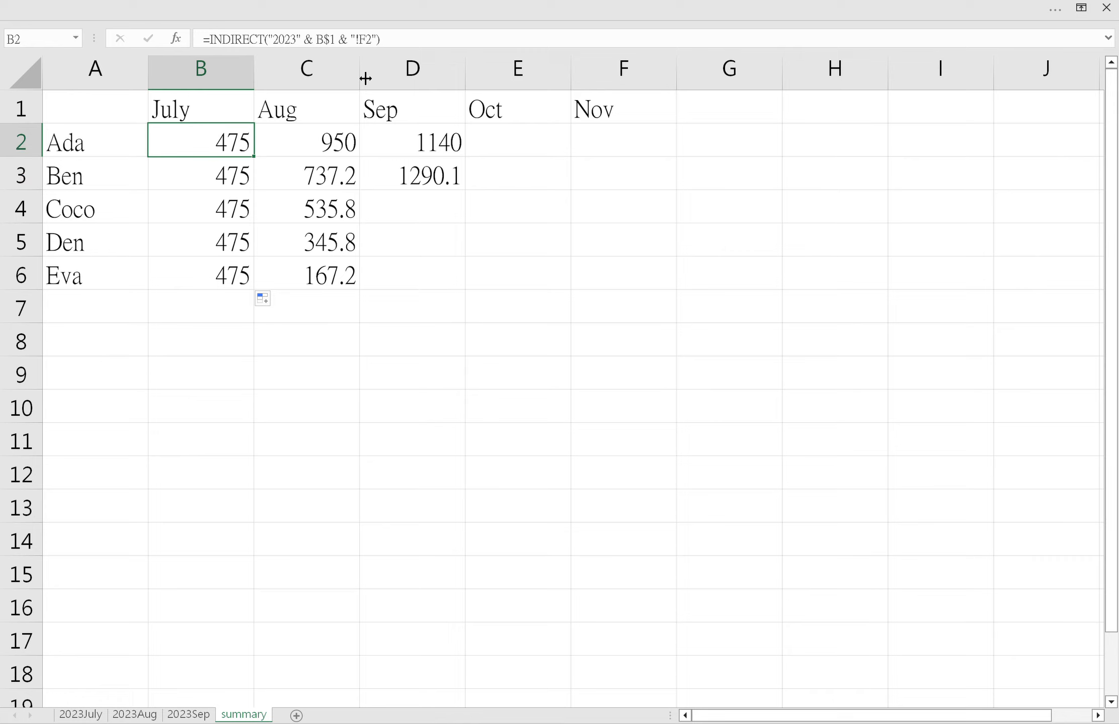
left_click(379, 40)
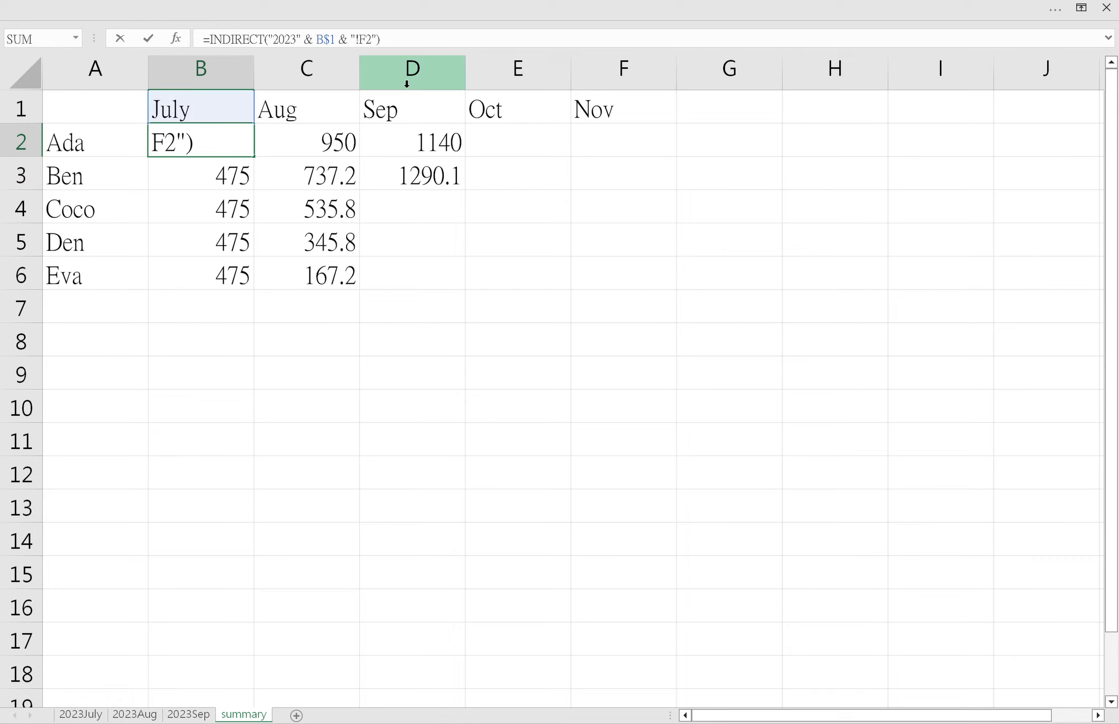
key("BackSpace")
type("& ")
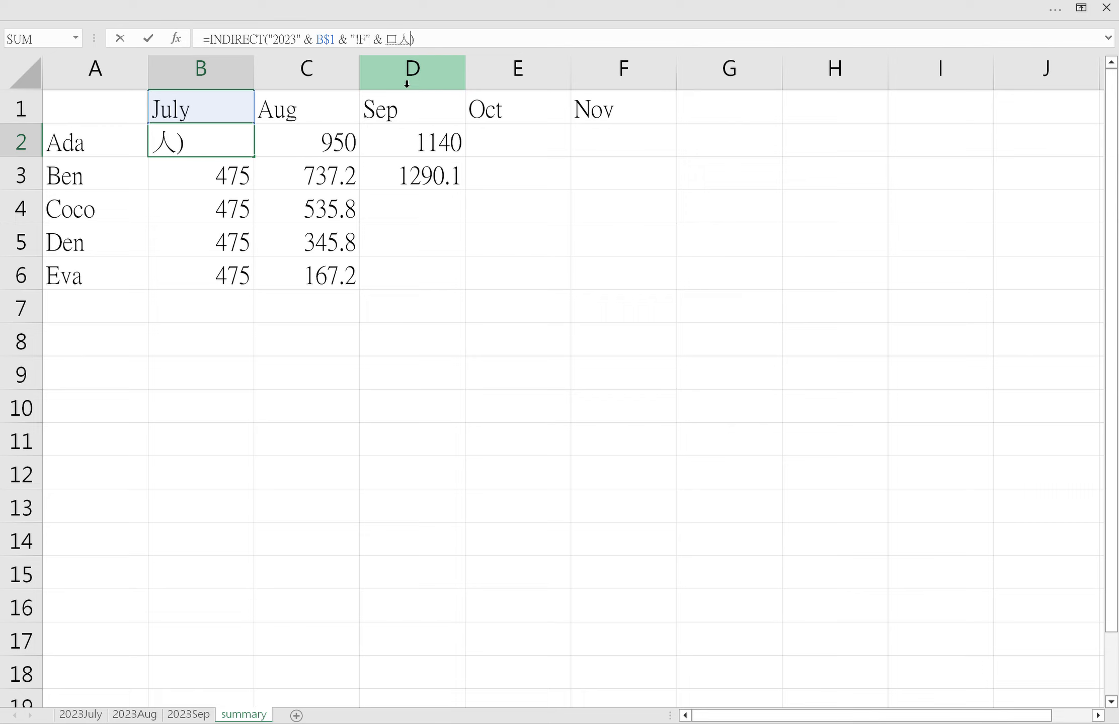
type("row()")
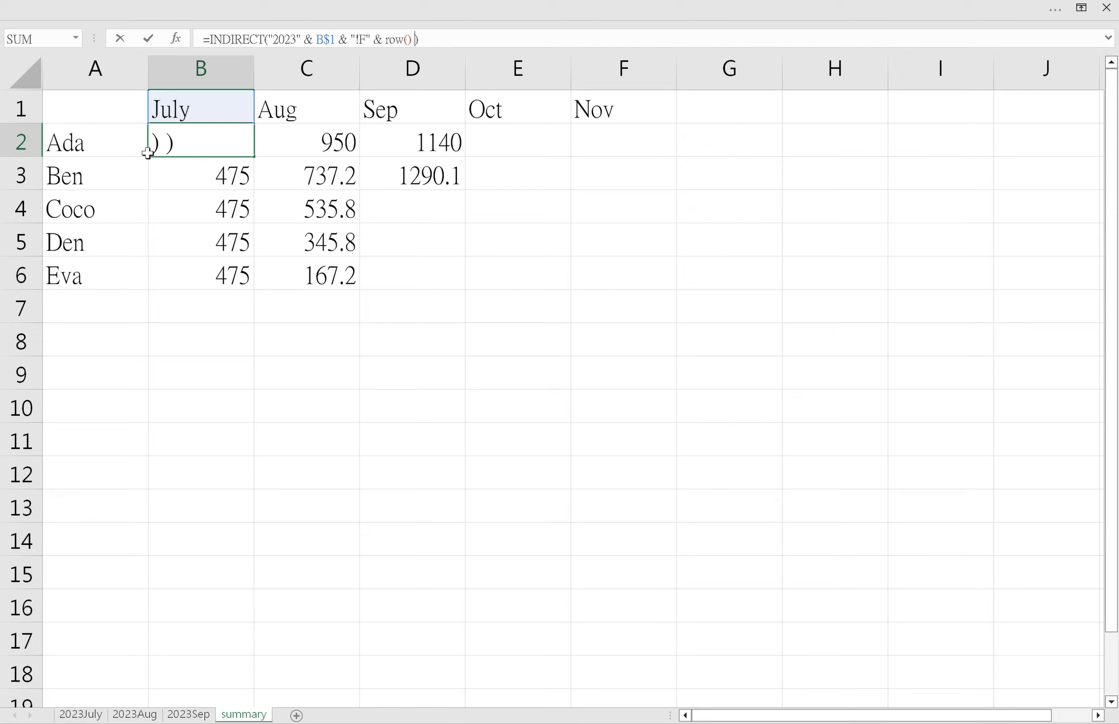
key("Return")
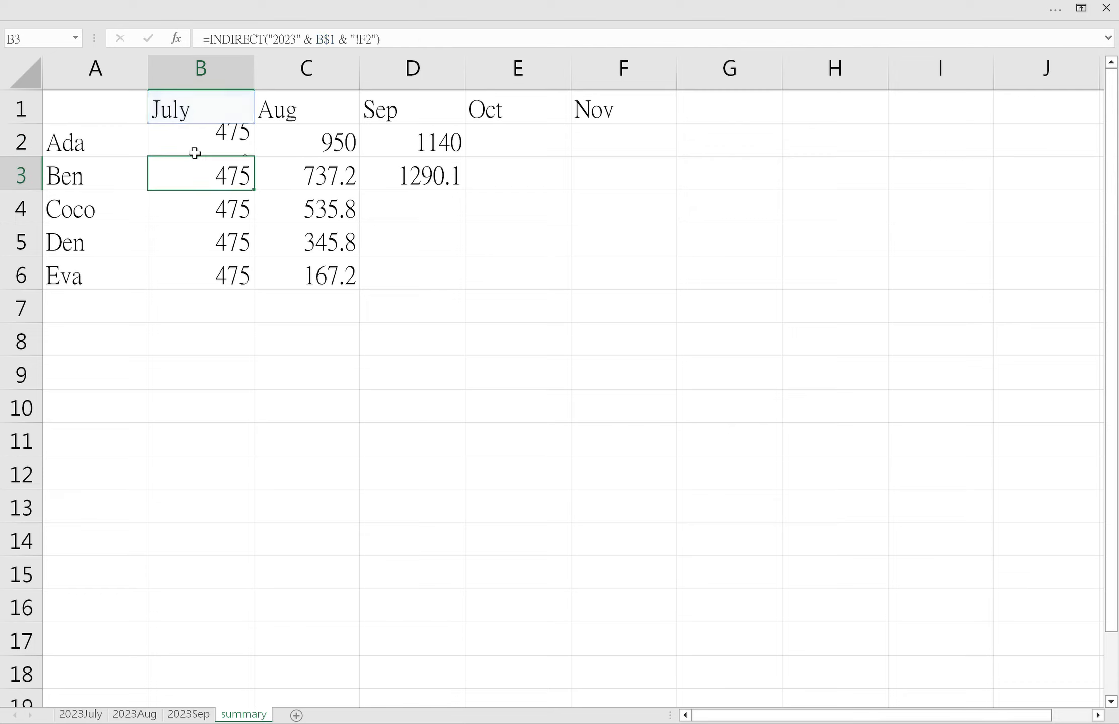
Review the INDIRECT formula with ROW() in B2 and fill it down the July column to B6
left_click(211, 151)
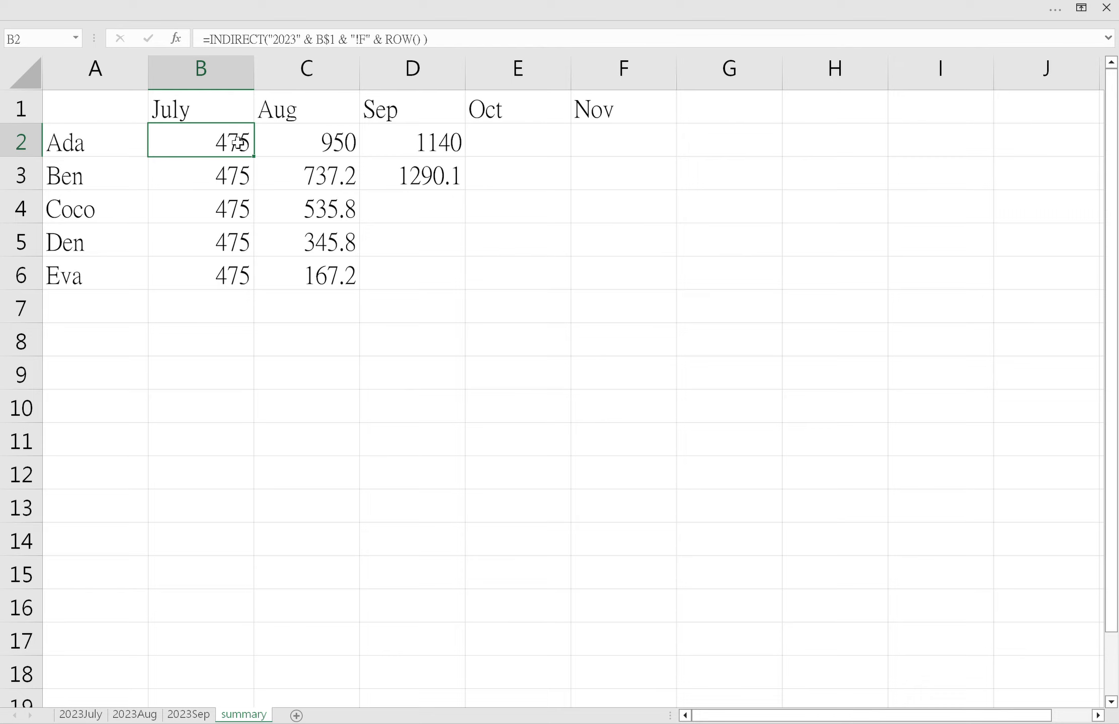
left_click_drag(277, 46, 430, 48)
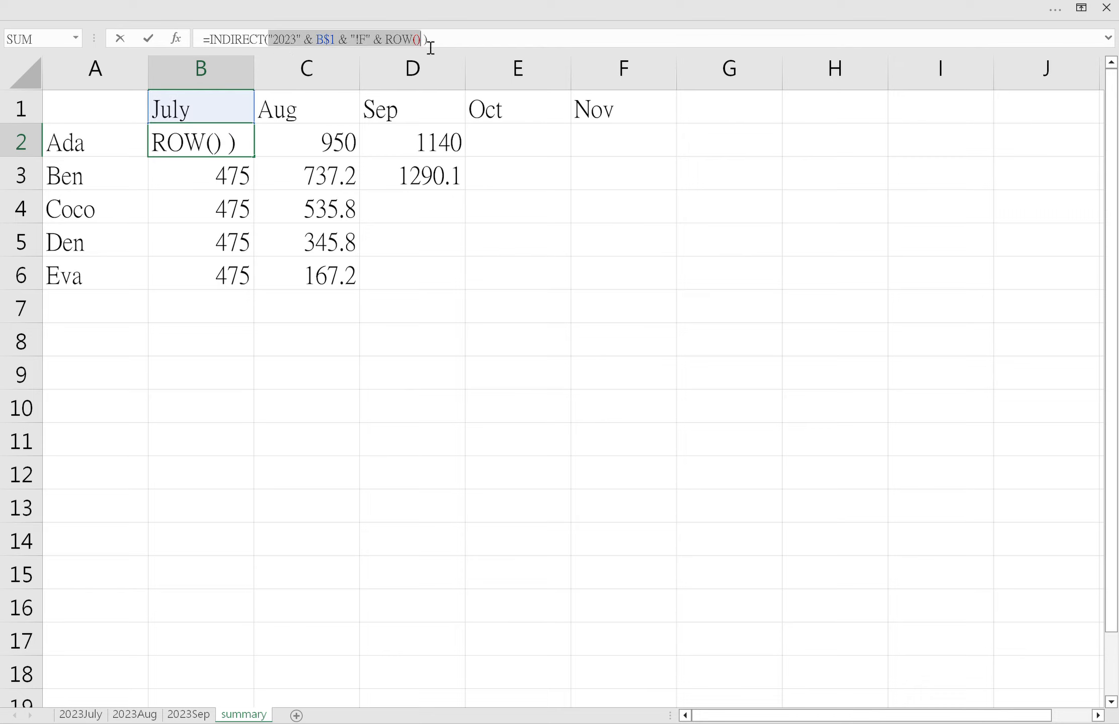
left_click_drag(210, 44, 475, 68)
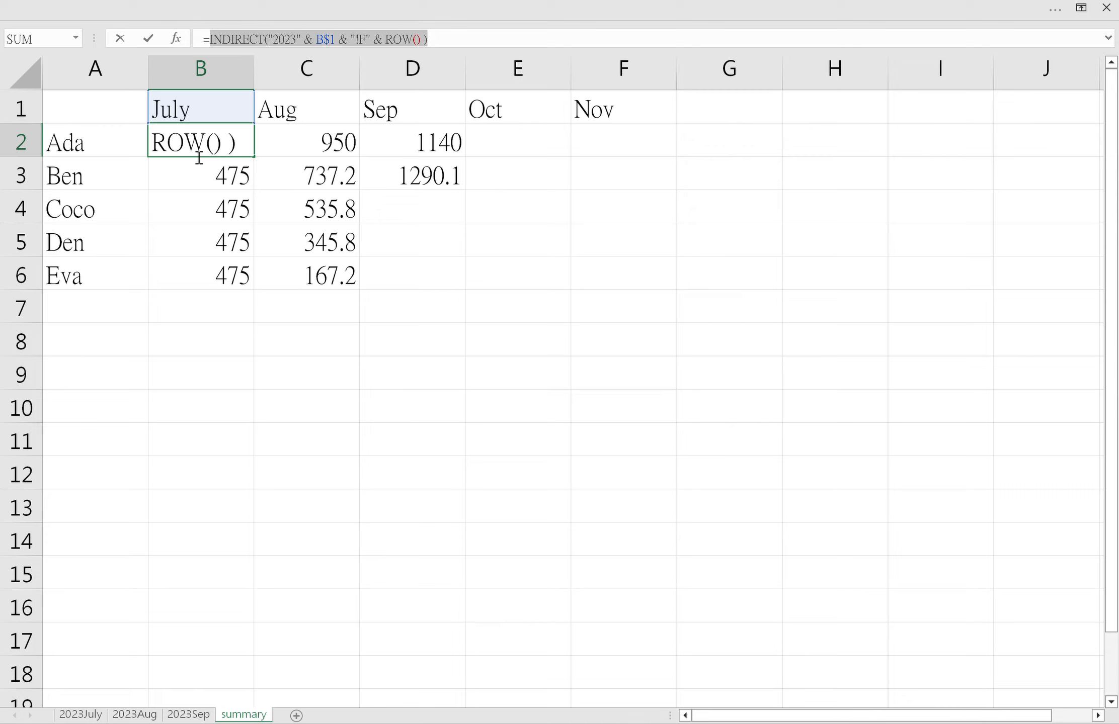
key("Return")
left_click(239, 143)
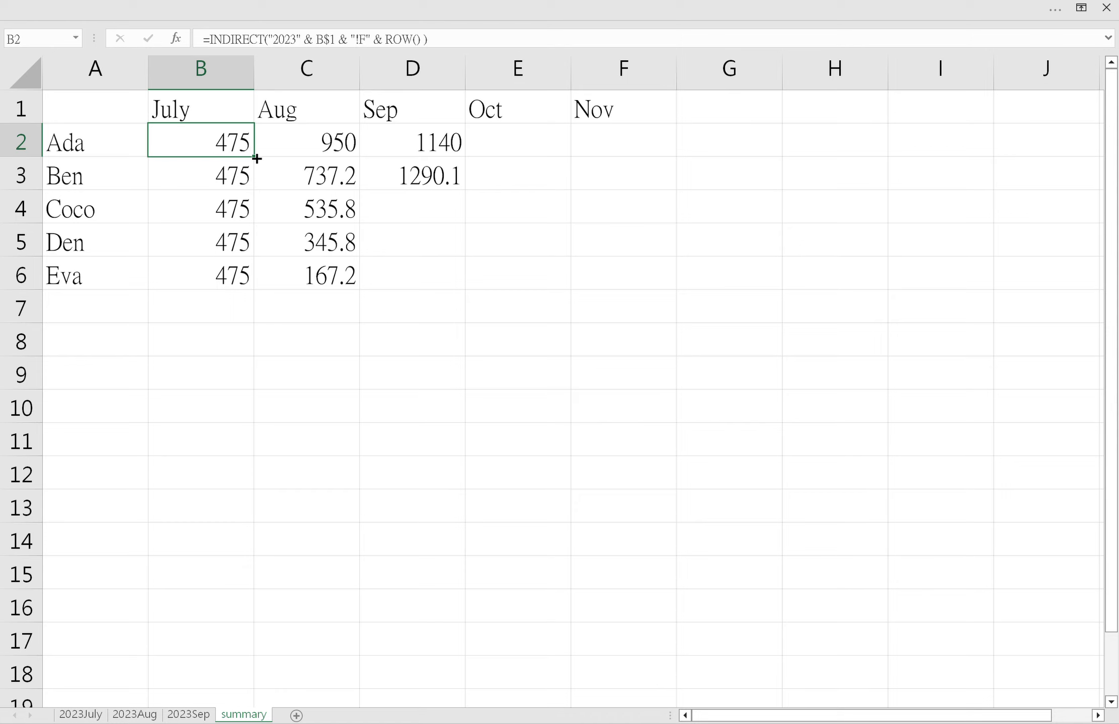
double_click(256, 158)
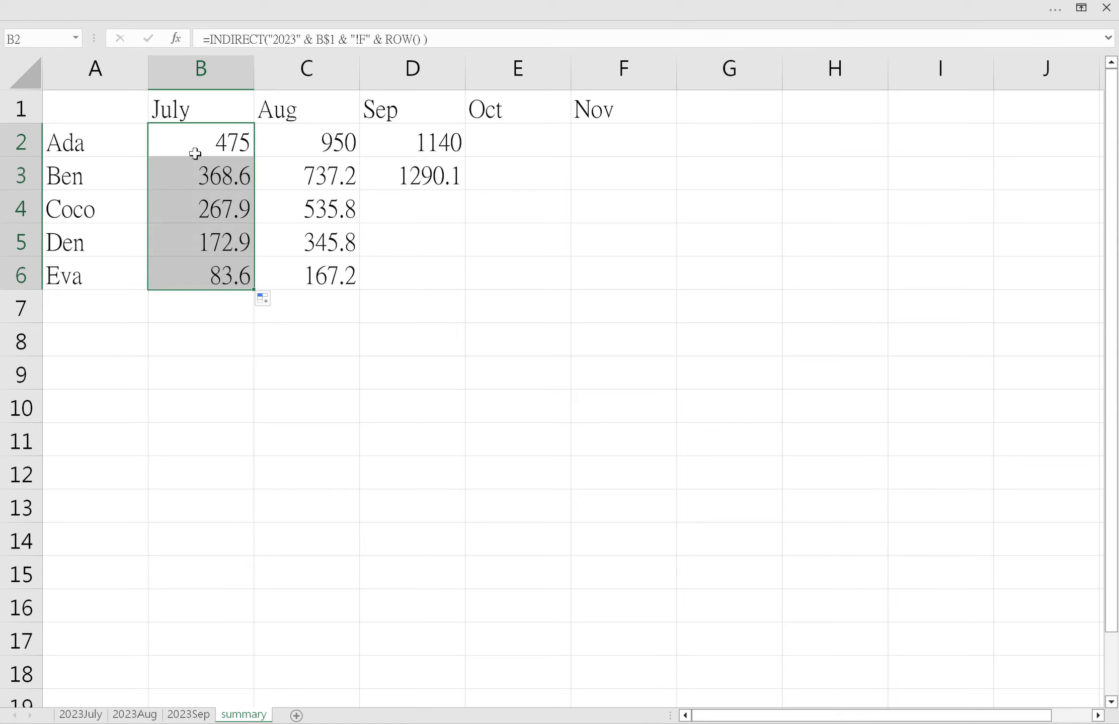
left_click_drag(325, 141, 426, 283)
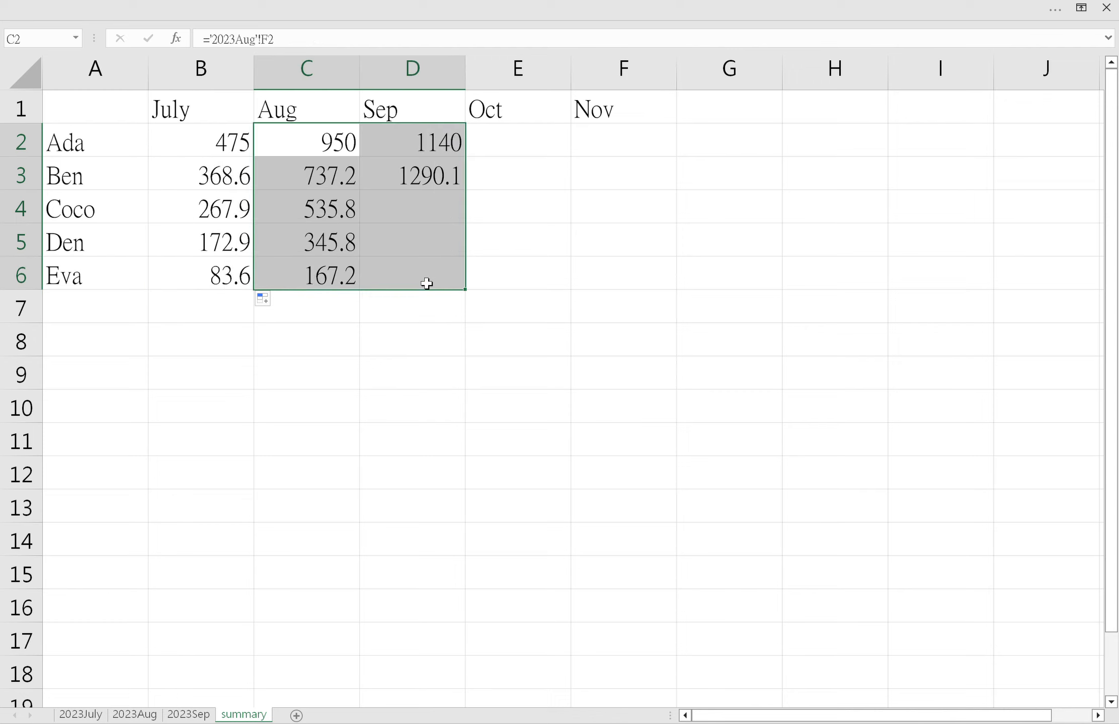
key("Delete")
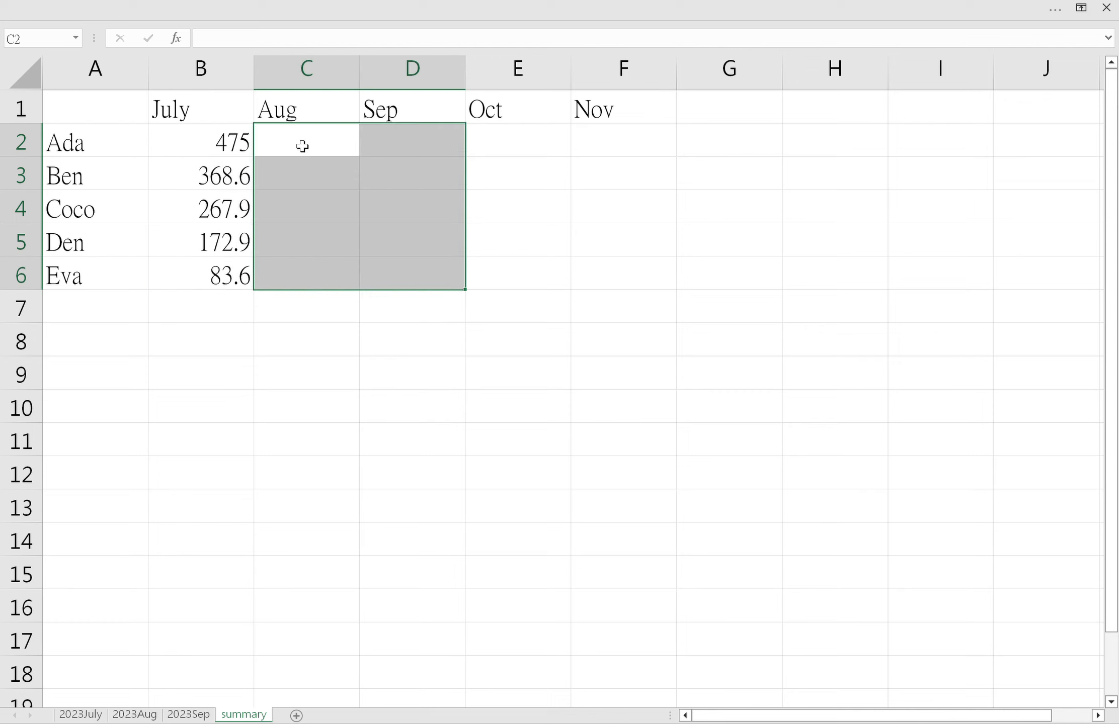
key("ctrl+z")
Replace the direct sheet references for Aug and Sep by filling B2's INDIRECT formula across to column D and down to row 6
left_click(338, 145)
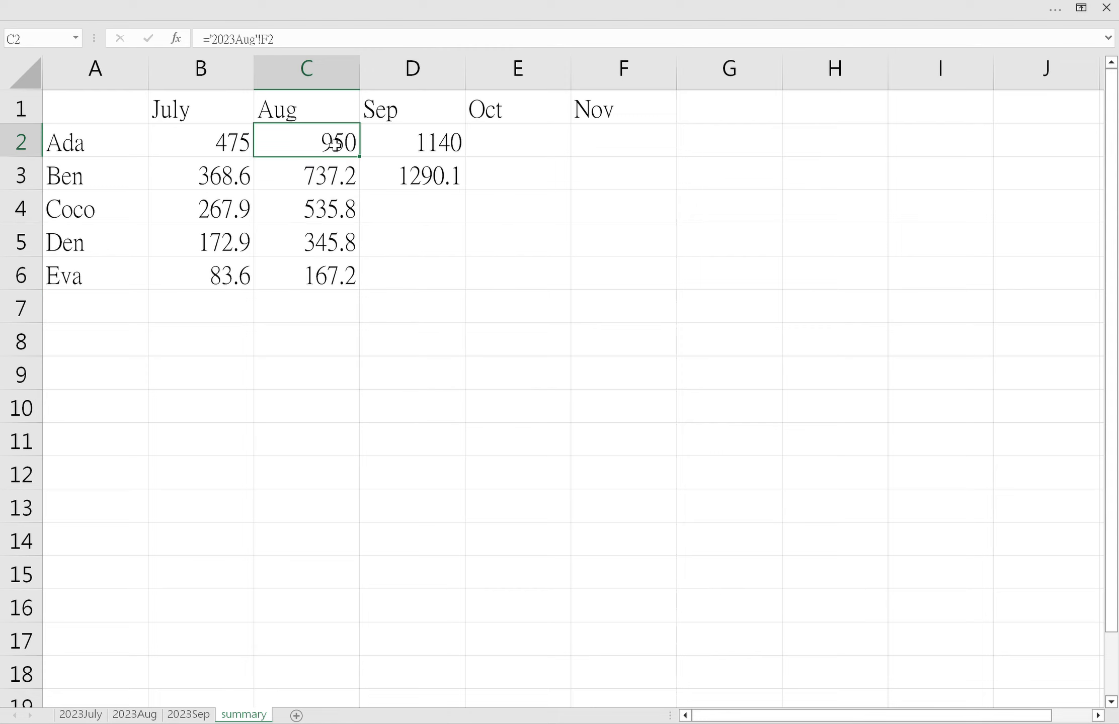
left_click(337, 168)
left_click_drag(234, 45, 265, 50)
key("Escape")
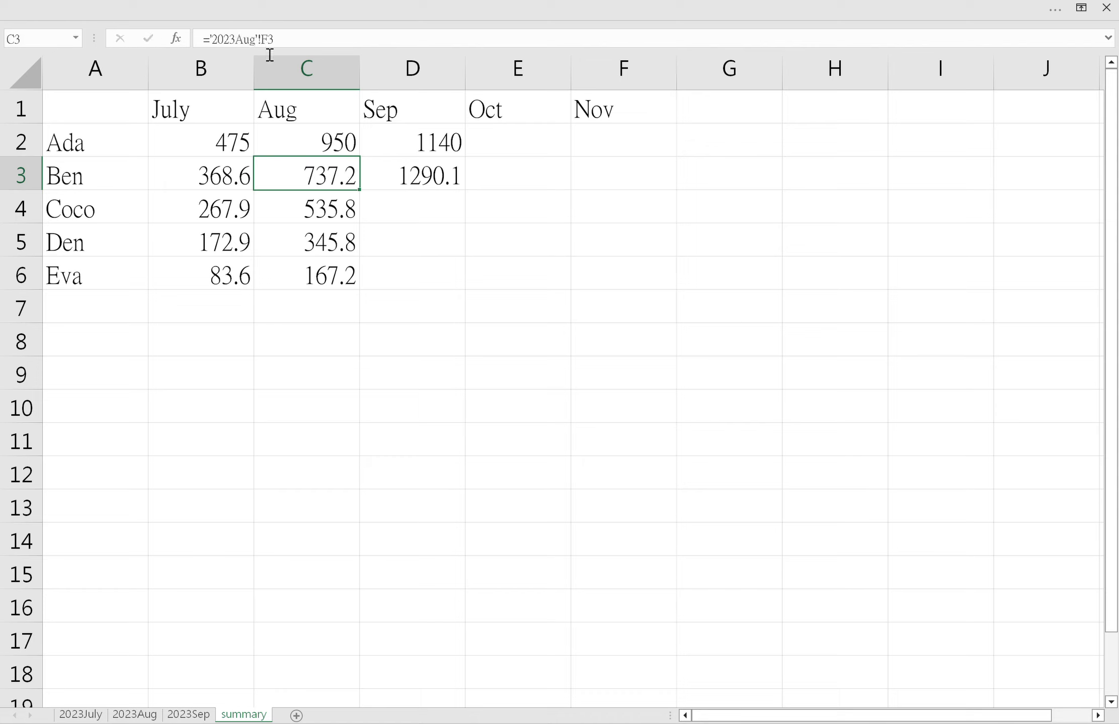
left_click(237, 142)
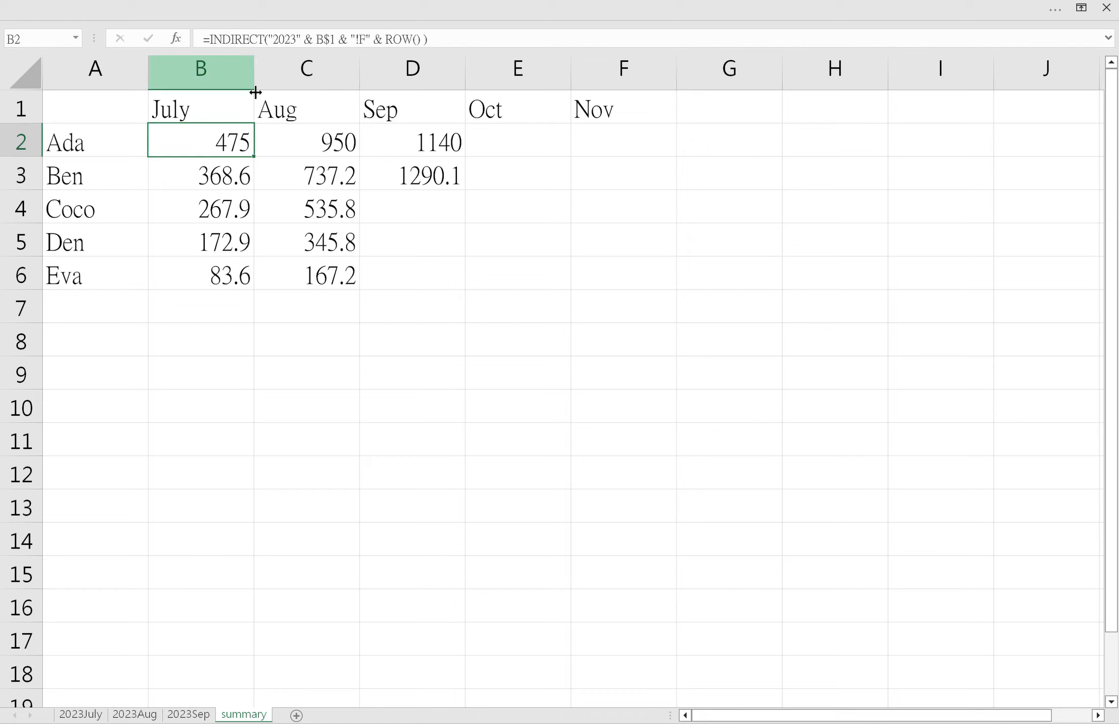
left_click_drag(254, 158, 454, 274)
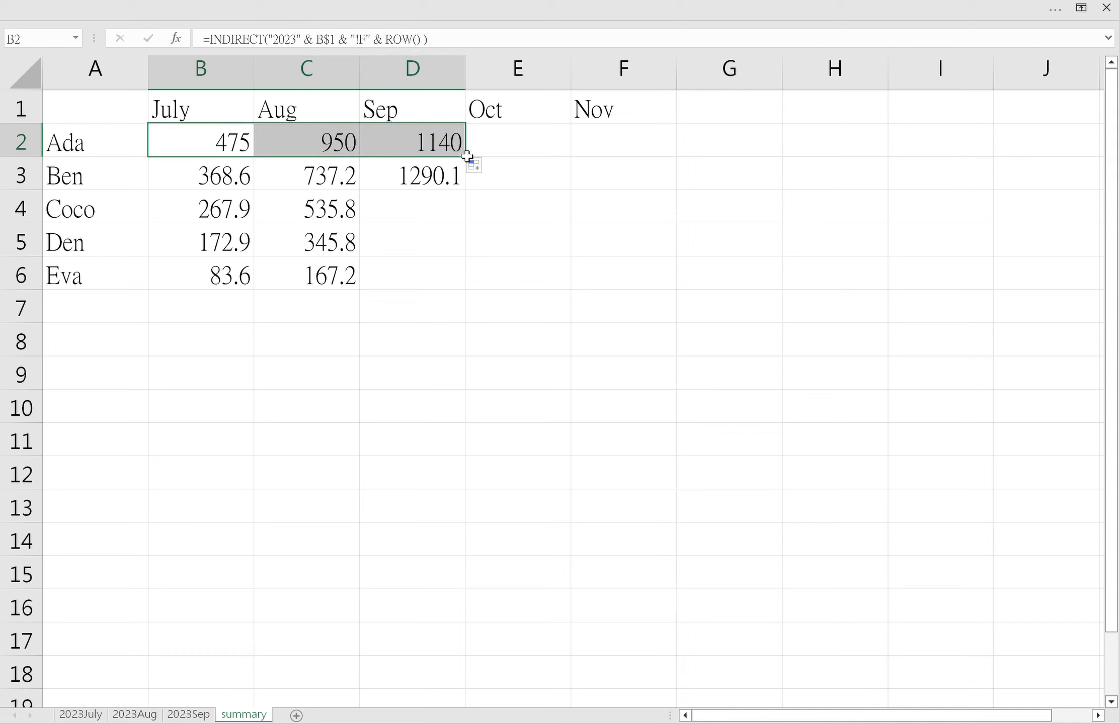
left_click_drag(466, 157, 459, 297)
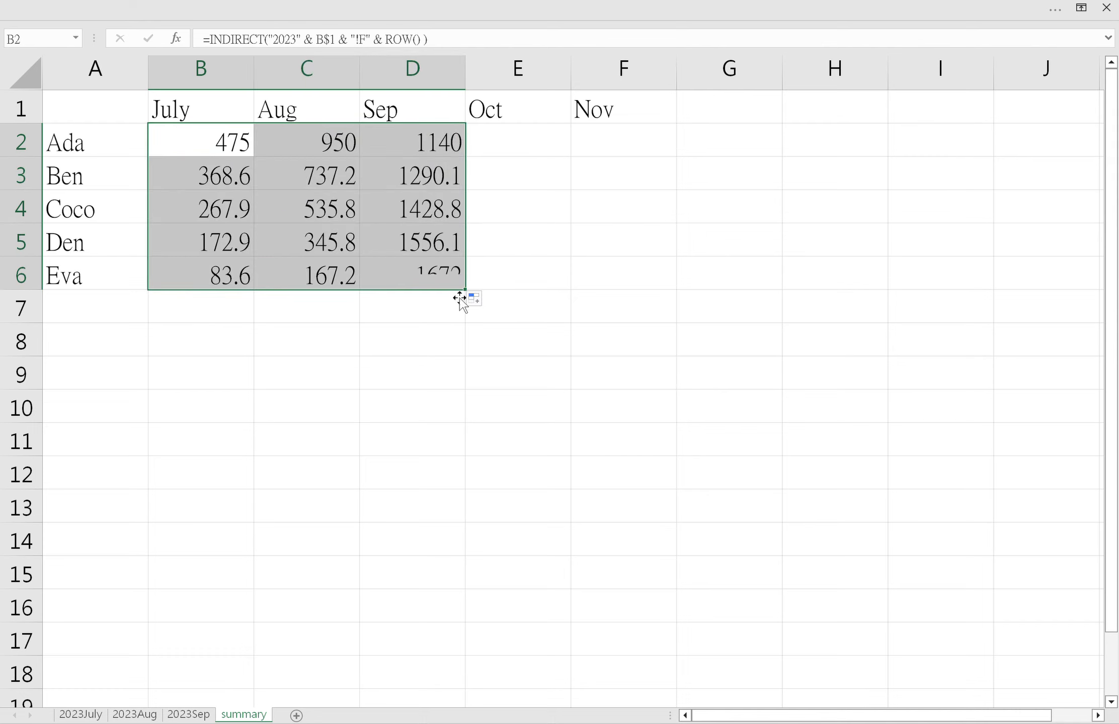
Examine how the month header reference changes between the filled INDIRECT formulas in the July, Aug and Sep columns
left_click(332, 143)
left_click(335, 171)
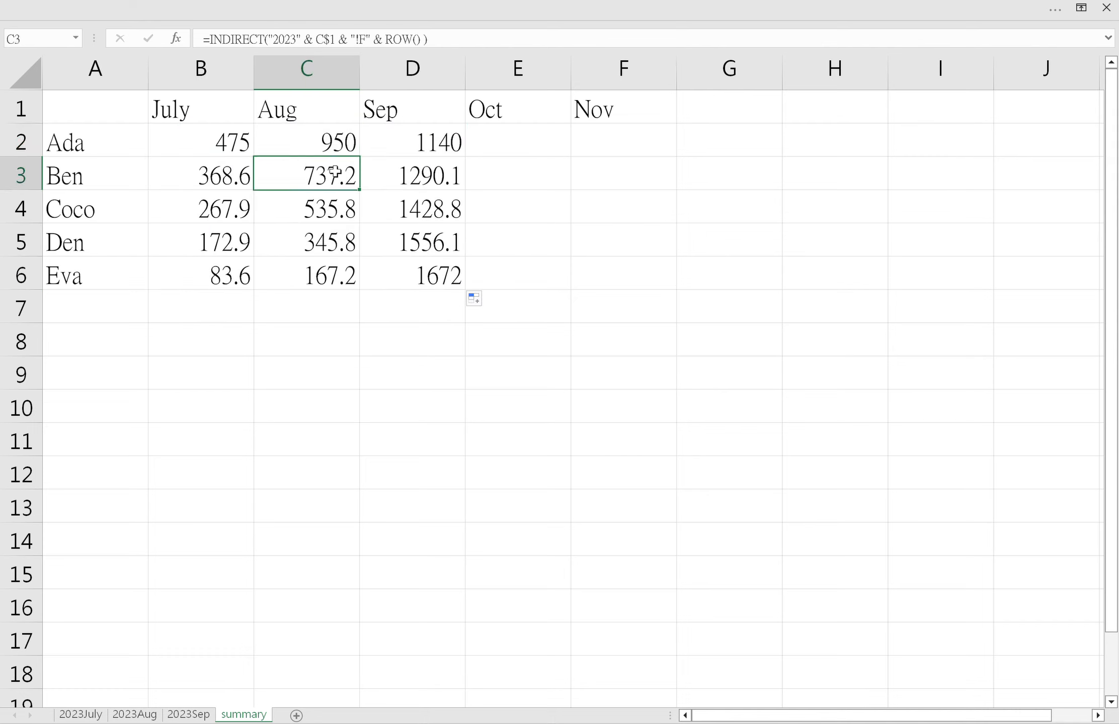
left_click(229, 144)
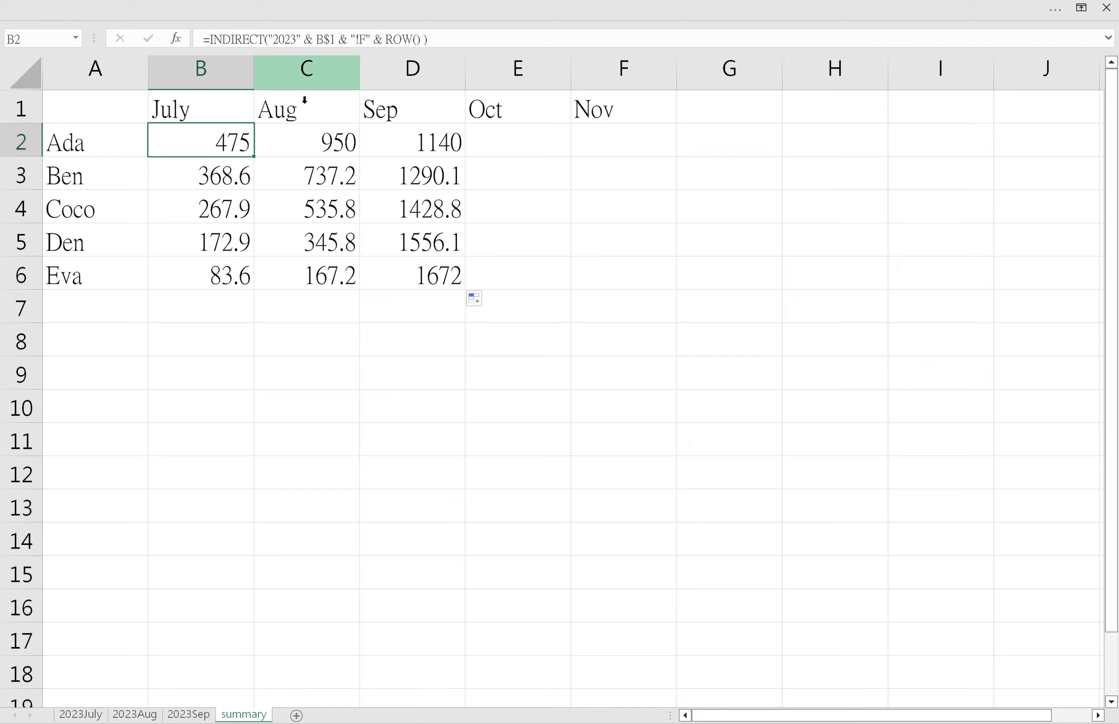
double_click(324, 40)
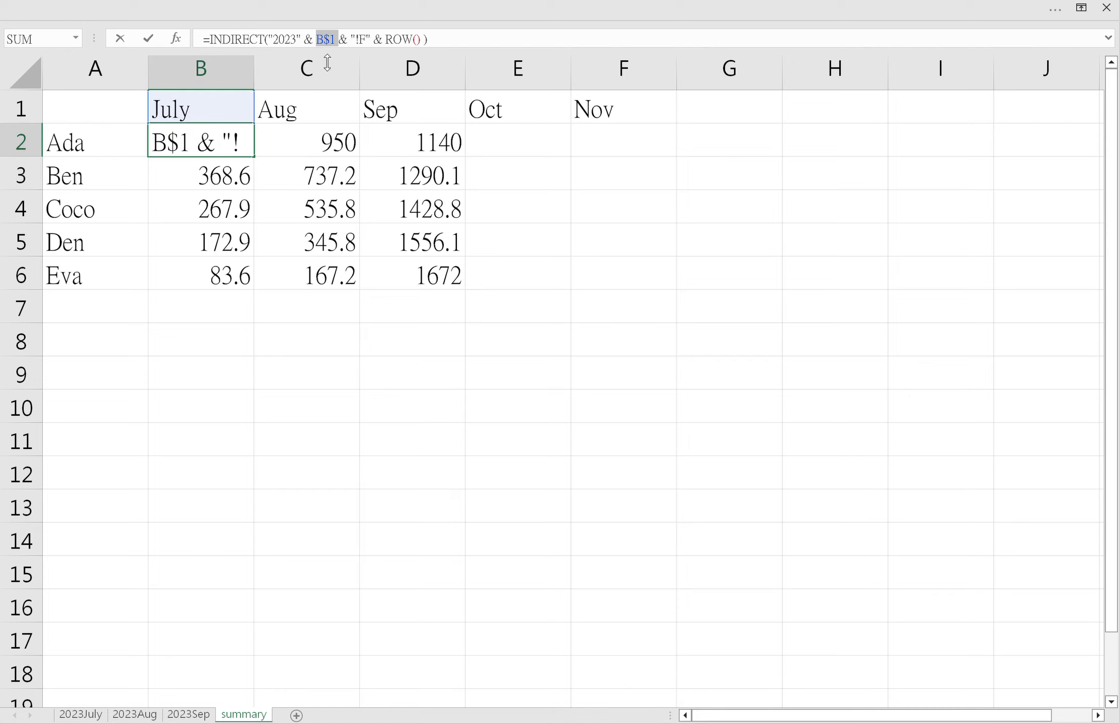
key("Escape")
left_click(312, 144)
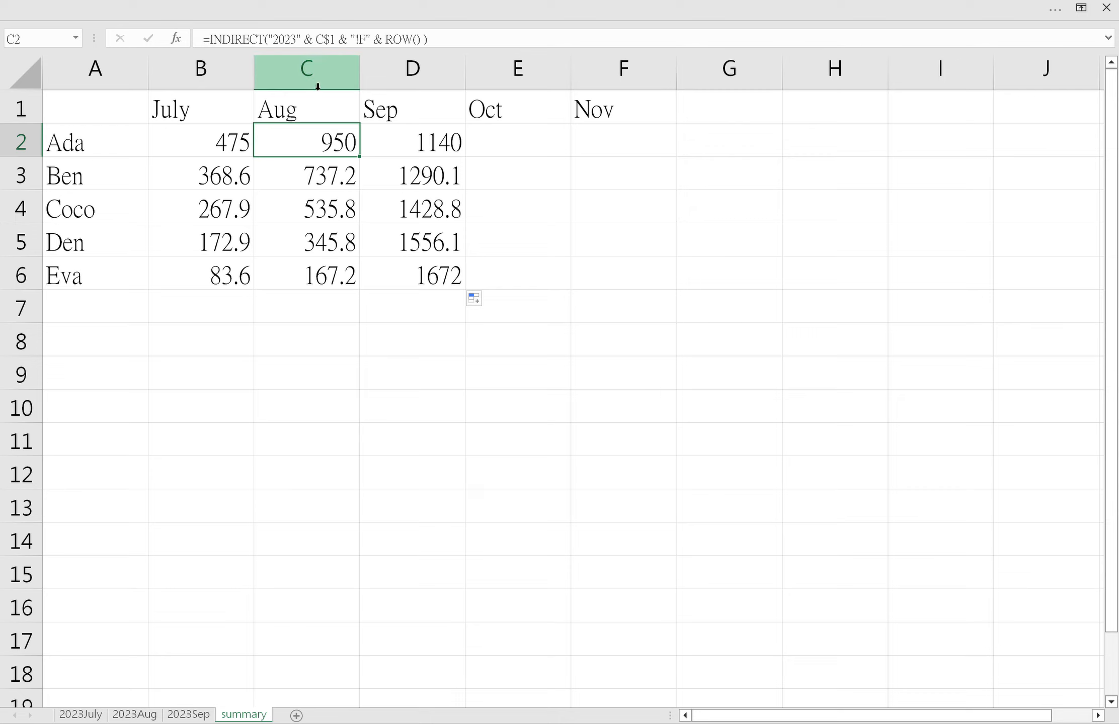
double_click(324, 39)
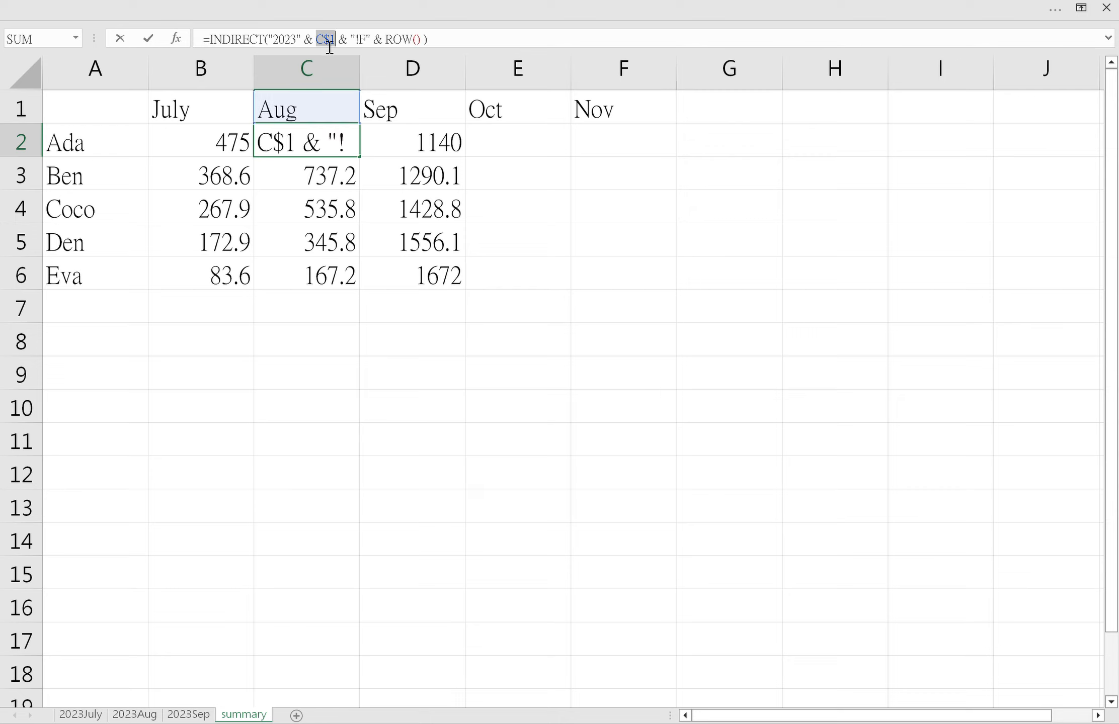
key("Escape")
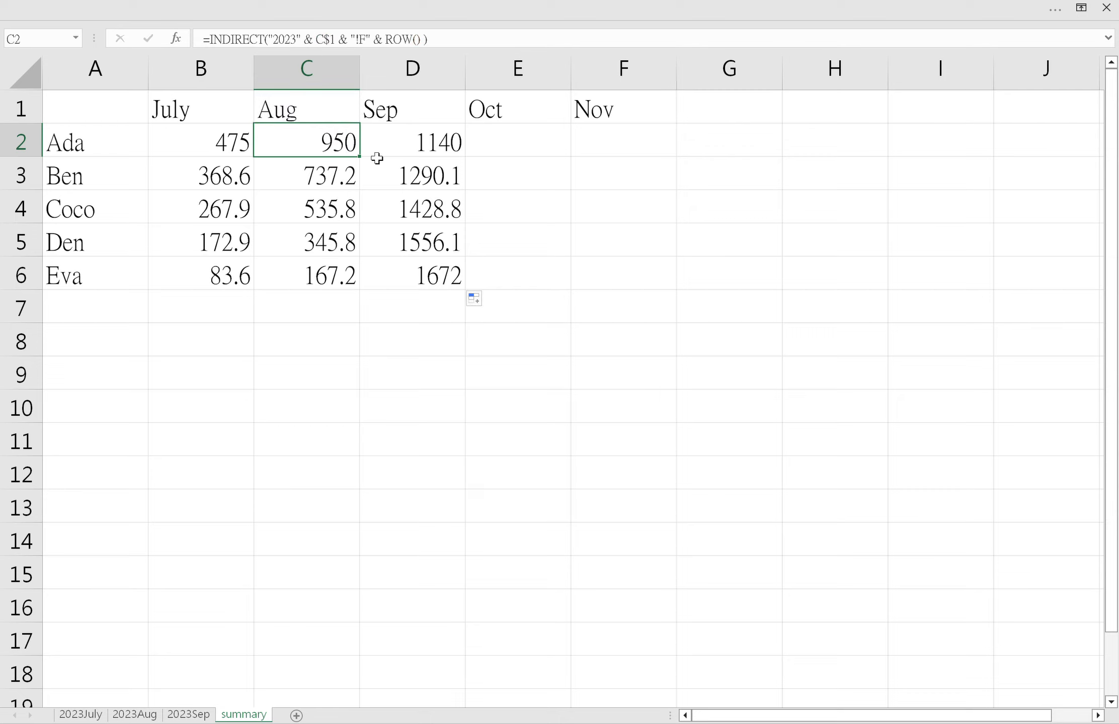
left_click(330, 113)
left_click(322, 154)
left_click_drag(231, 144, 439, 277)
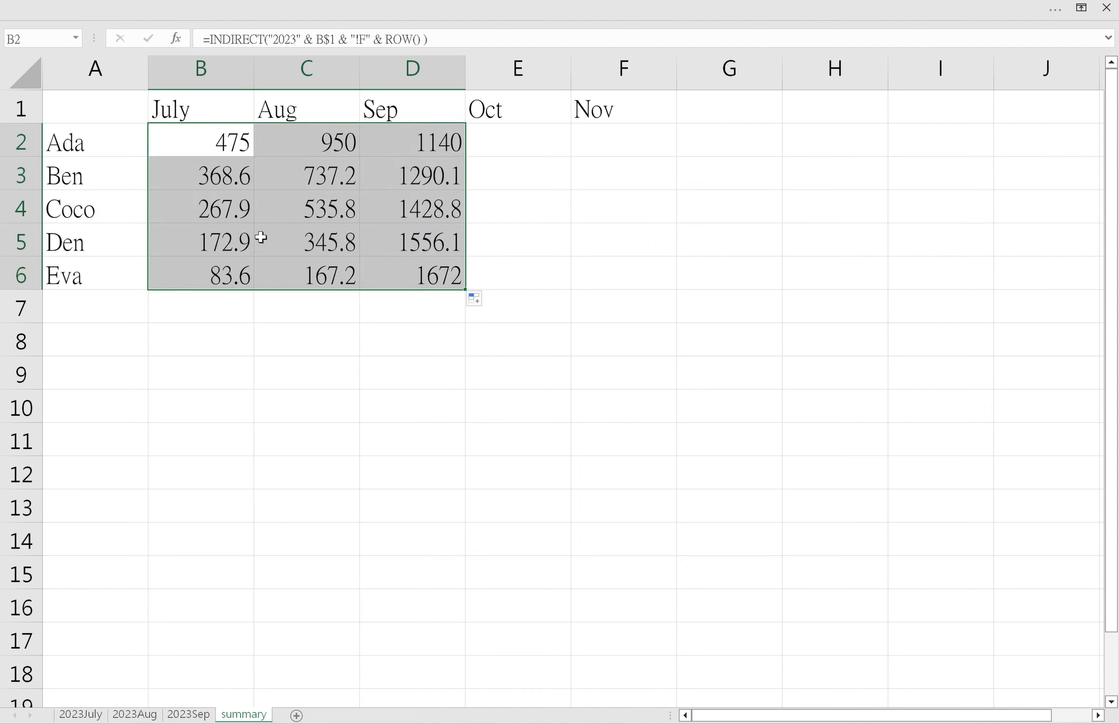
left_click(222, 269)
left_click(405, 283)
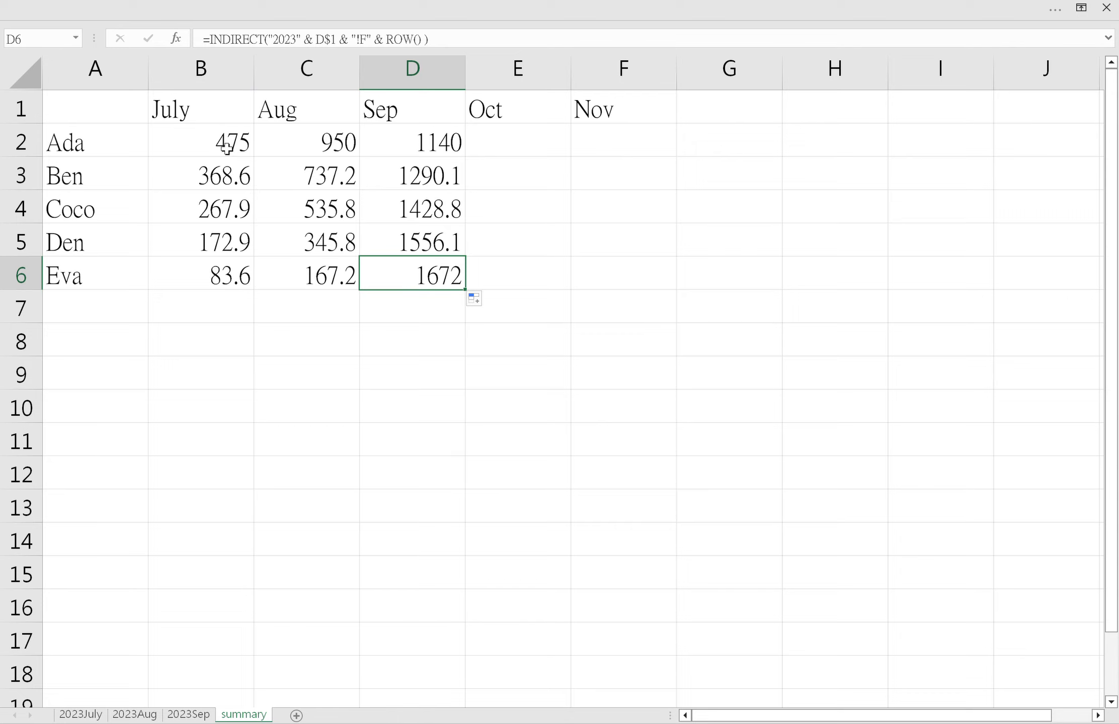
Add a trailing space after July in header cell B1 to test the INDIRECT formulas in that column
left_click(214, 118)
double_click(215, 118)
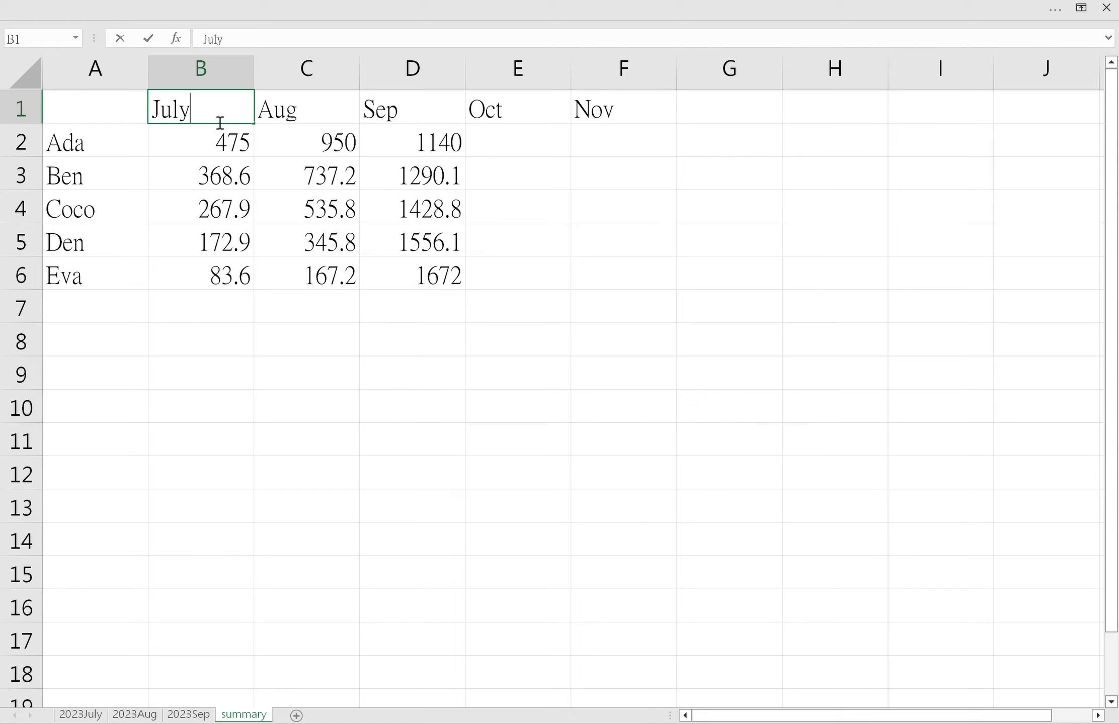
key("Return")
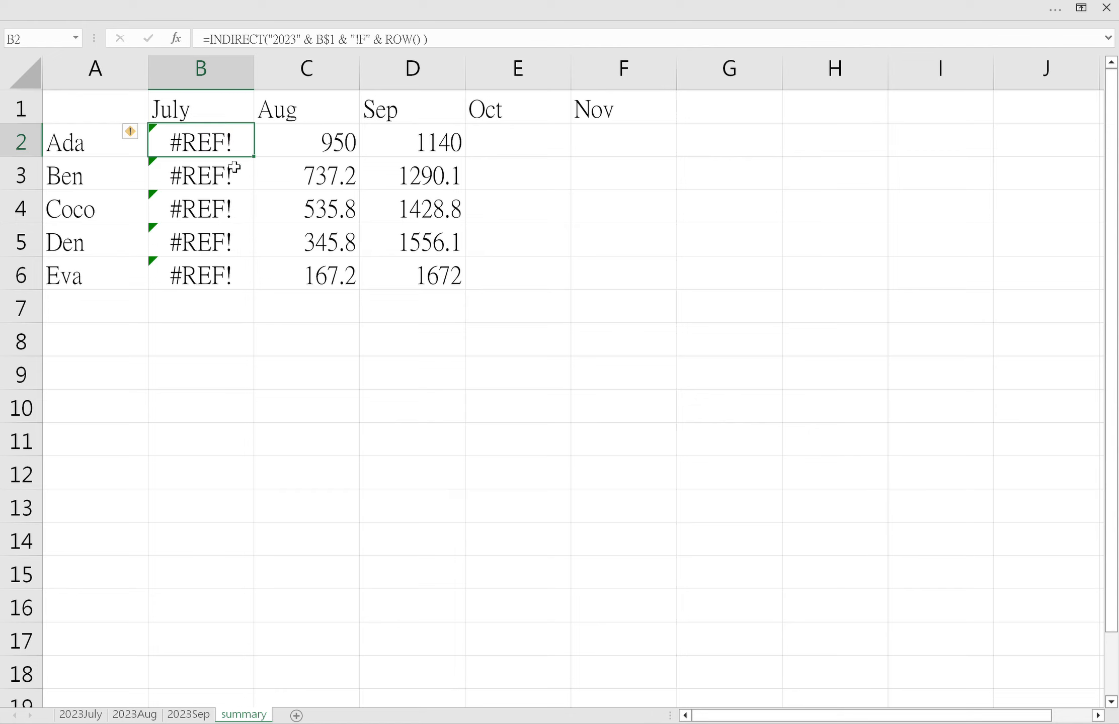
left_click_drag(221, 284, 151, 118)
Remove the trailing space after July in header cell B1 so it matches the 2023July sheet name
double_click(208, 111)
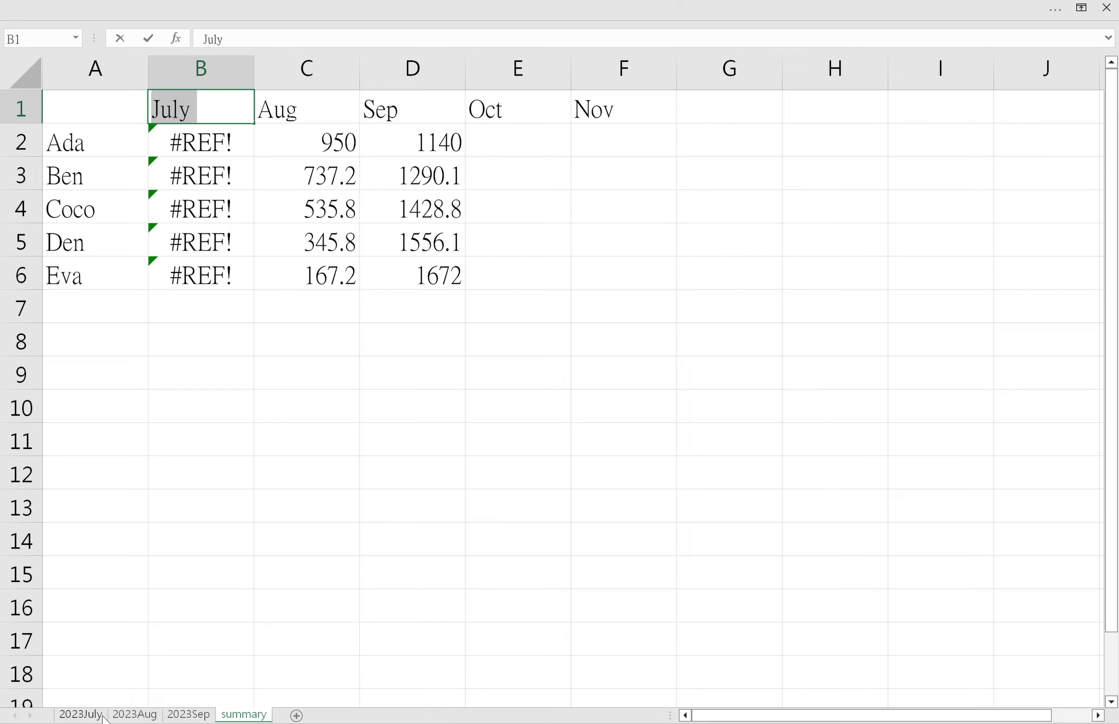
left_click(210, 110)
left_click_drag(210, 109, 195, 109)
key("BackSpace")
key("Return")
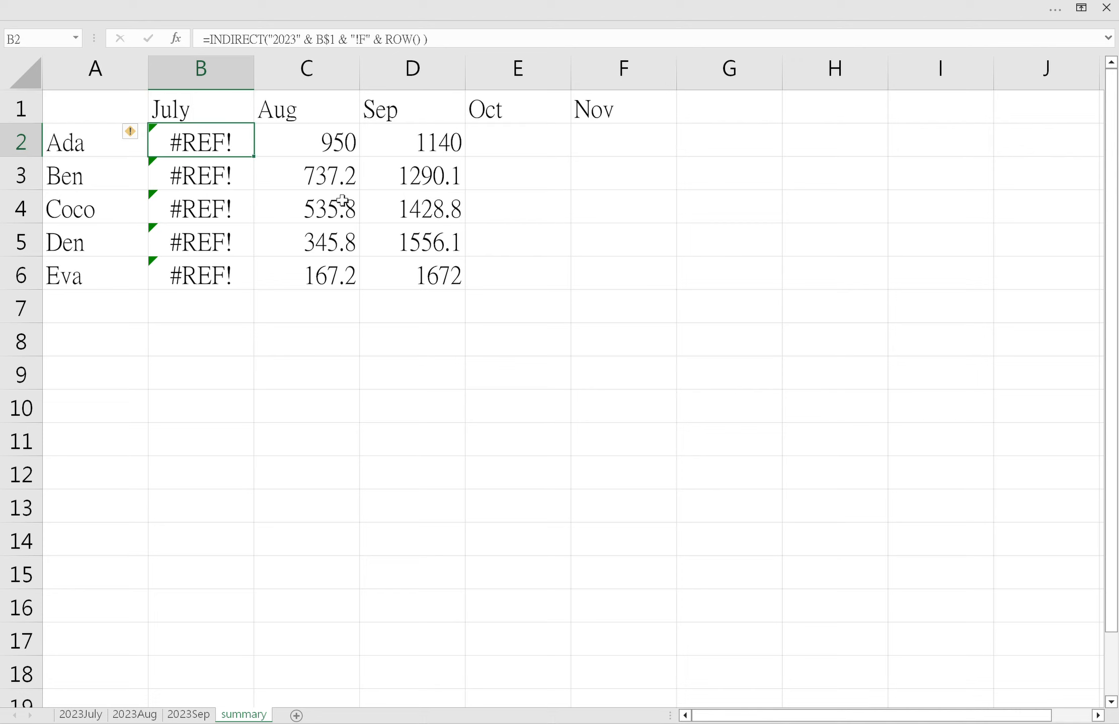
left_click_drag(653, 309, 174, 100)
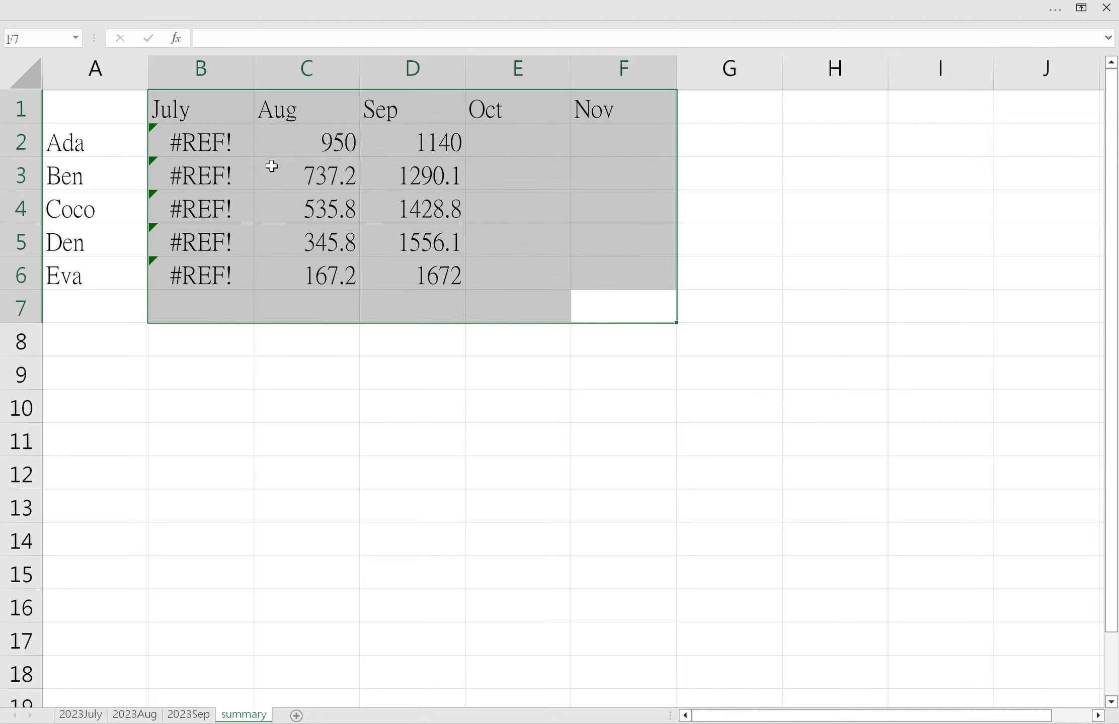
left_click(232, 112)
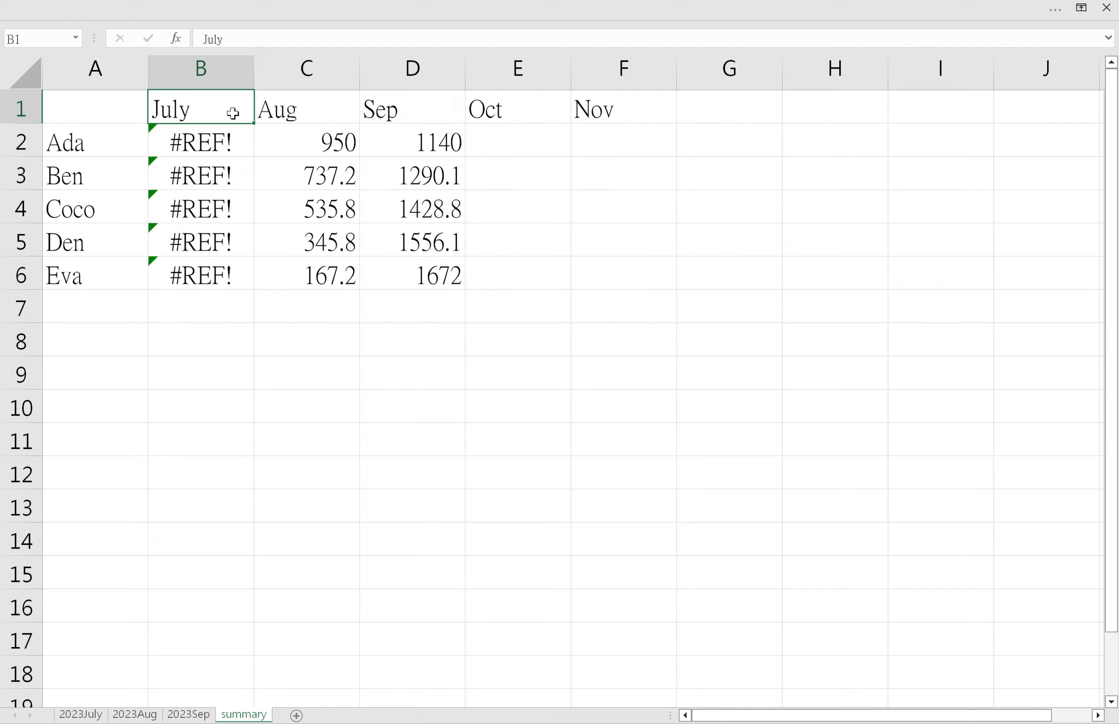
double_click(242, 121)
left_click_drag(192, 120, 206, 120)
key("BackSpace")
key("Return")
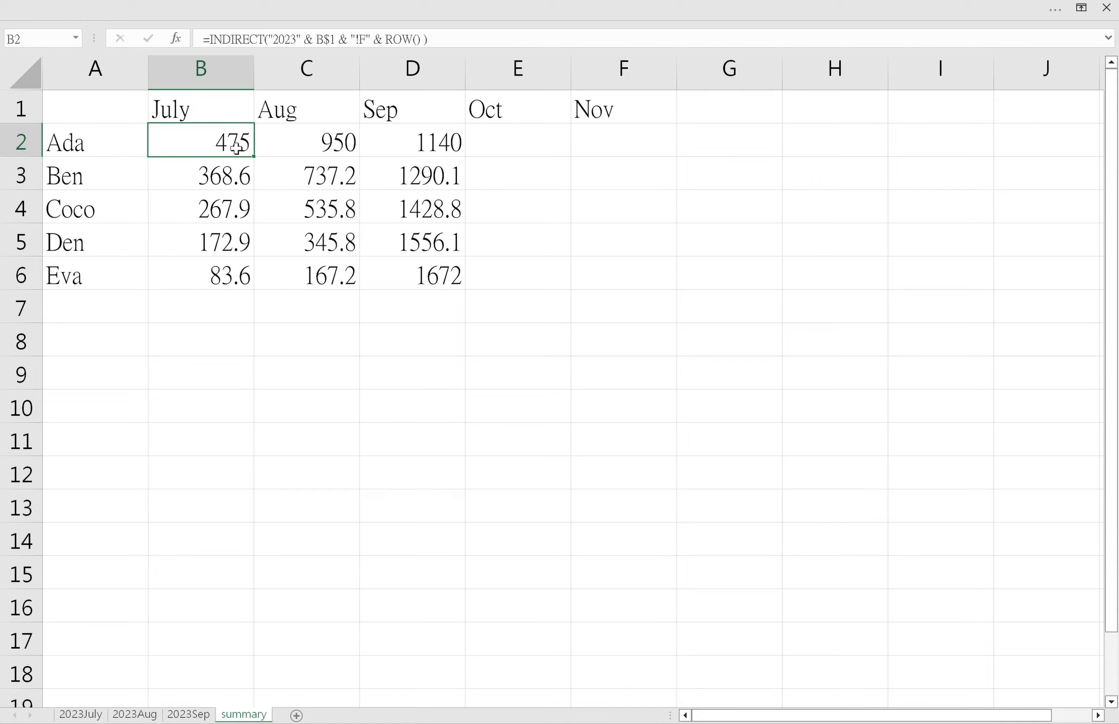